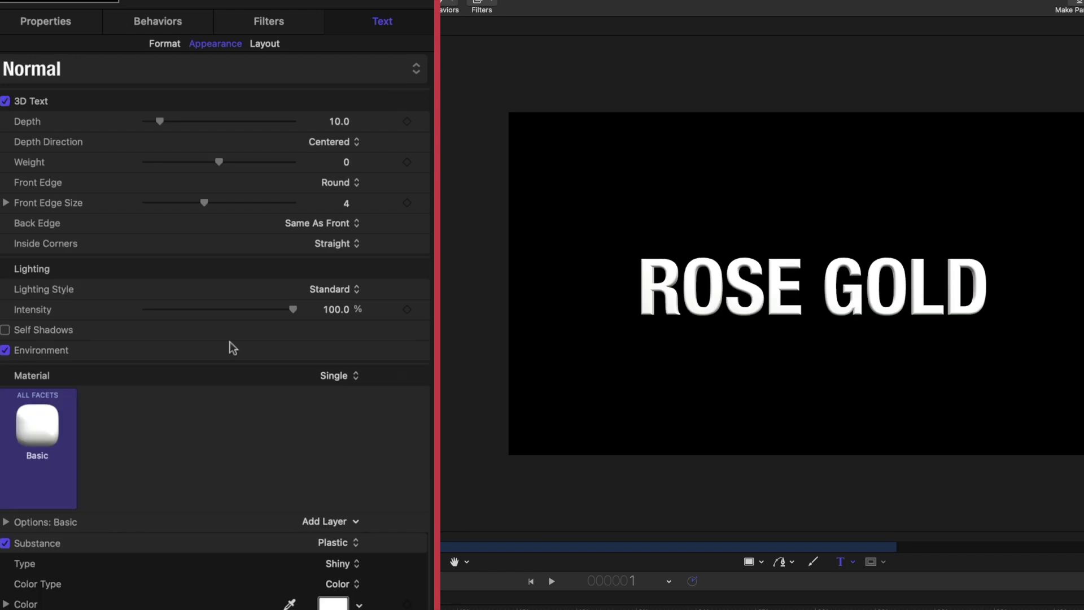
Change the ROSE GOLD text material's substance to Metal and its type to Custom
left_click(343, 146)
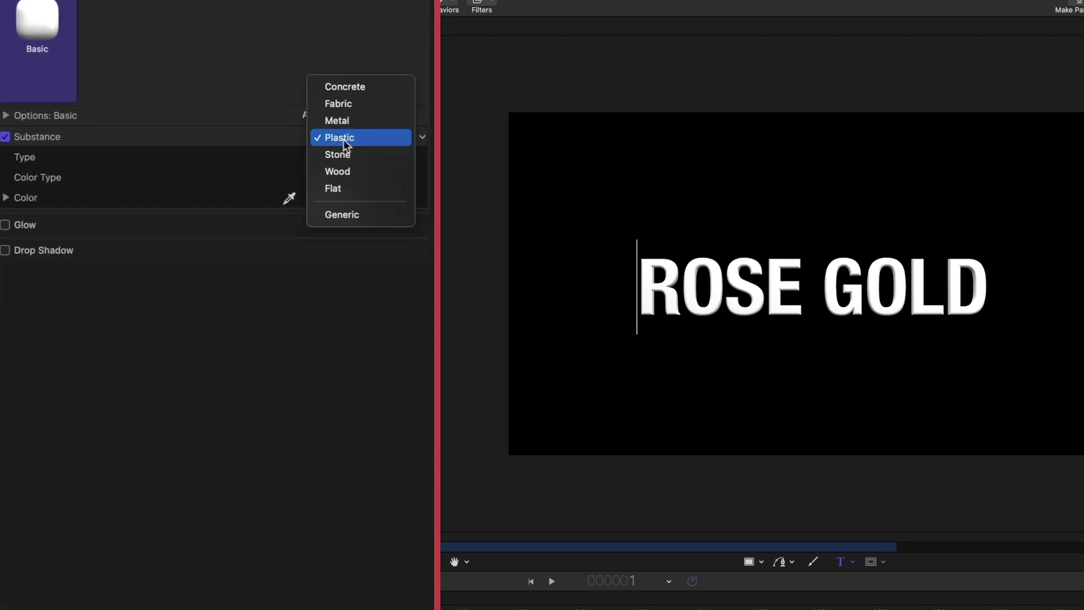
left_click(348, 119)
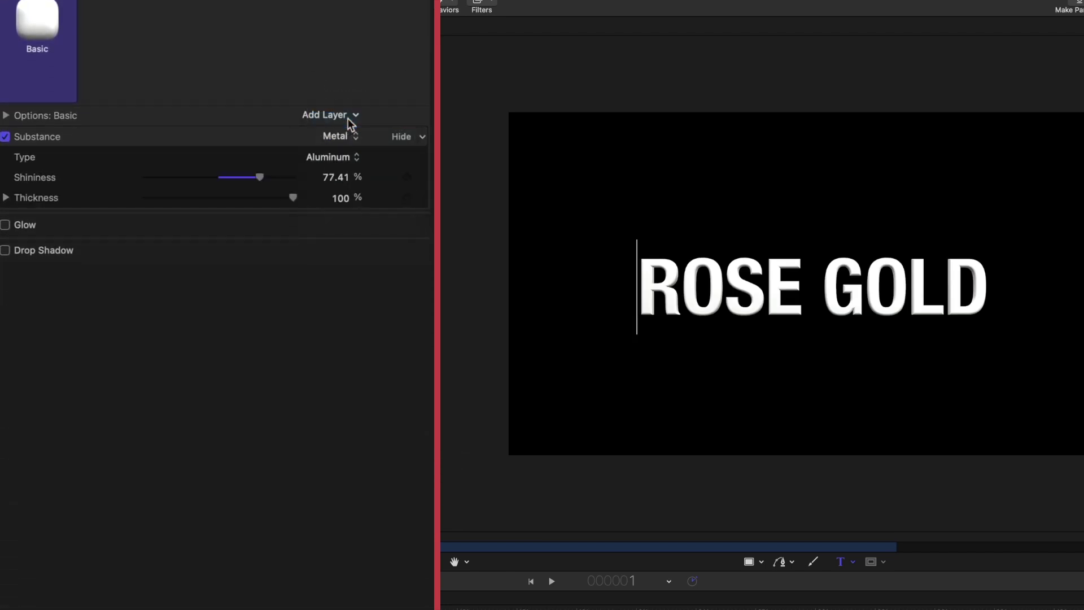
left_click(348, 160)
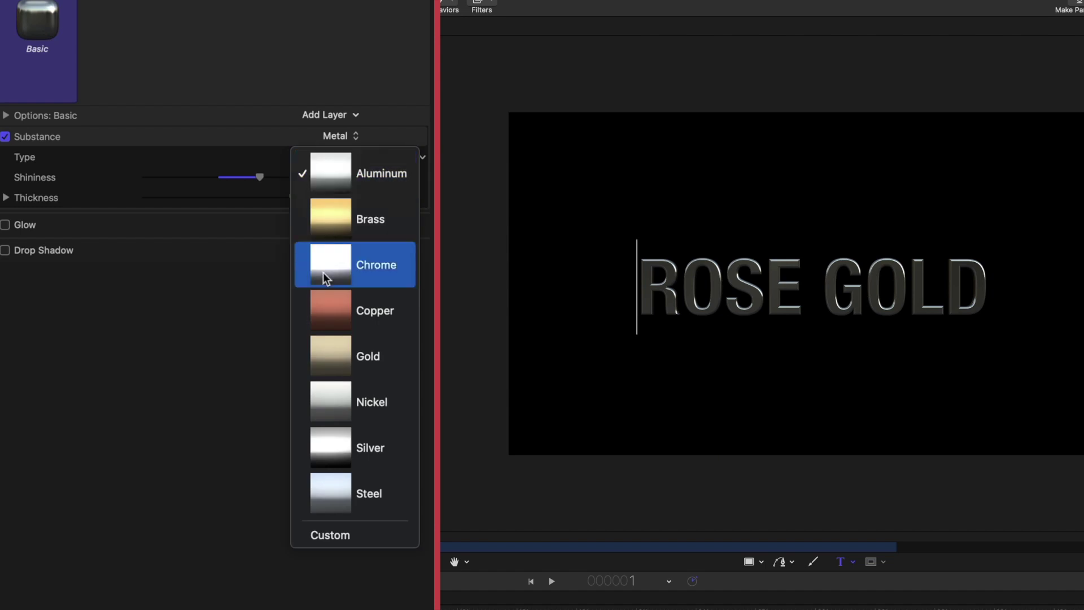
left_click(334, 537)
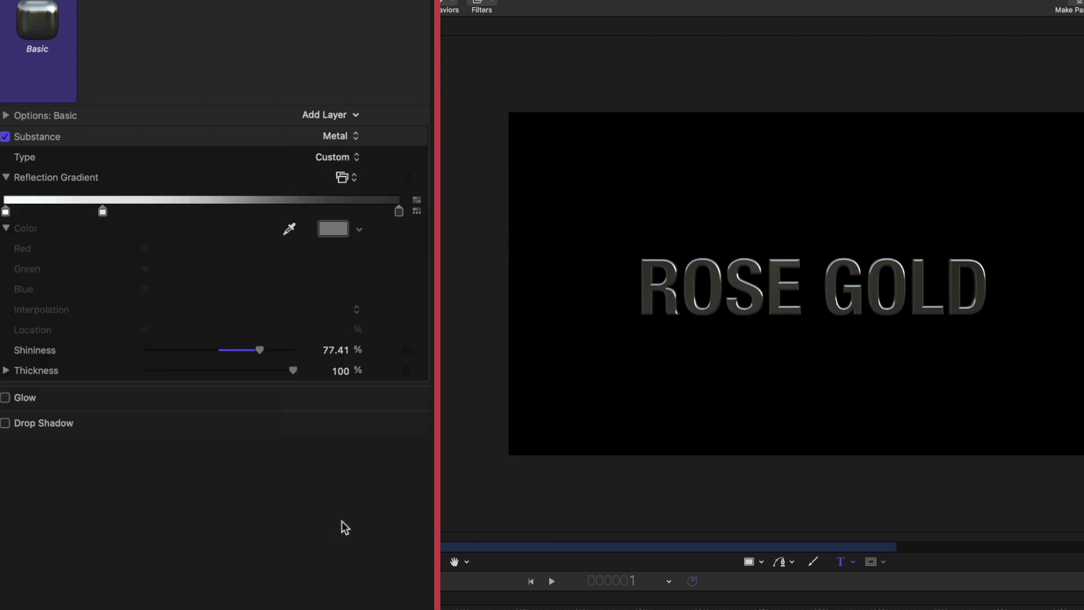
Color the first stop of the metal's reflection gradient pink and lower the Shininess to about 18%
left_click(5, 212)
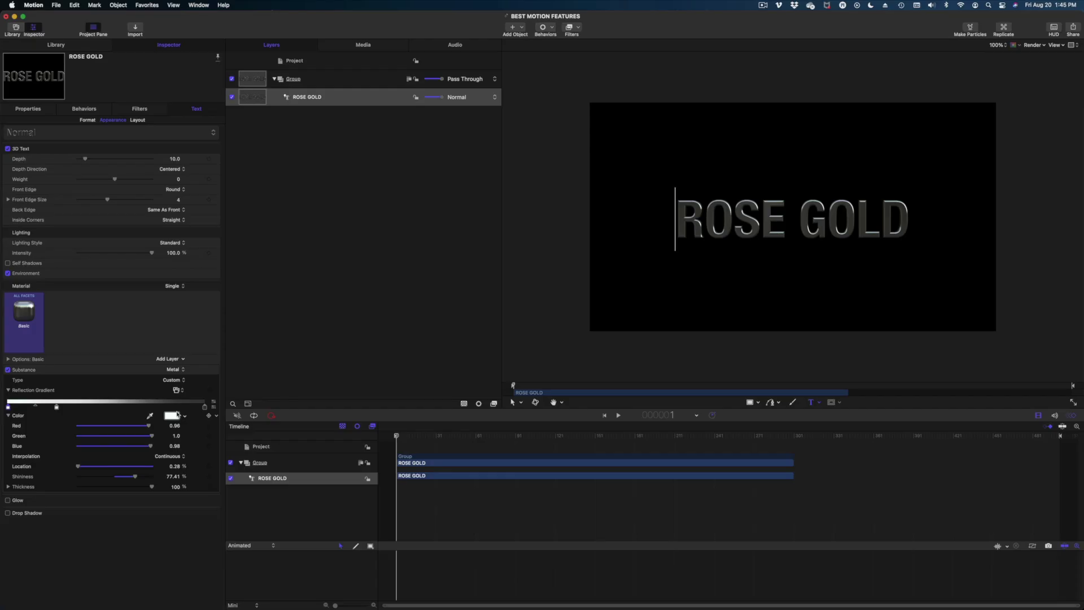
left_click(333, 228)
left_click_drag(366, 292, 377, 297)
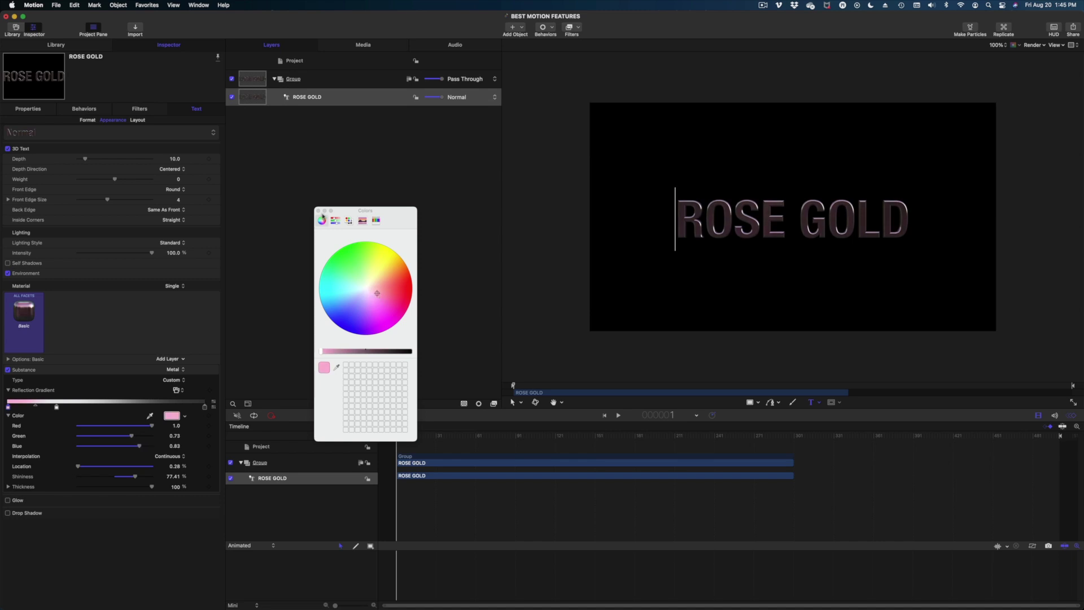
left_click(318, 210)
left_click_drag(232, 352, 178, 357)
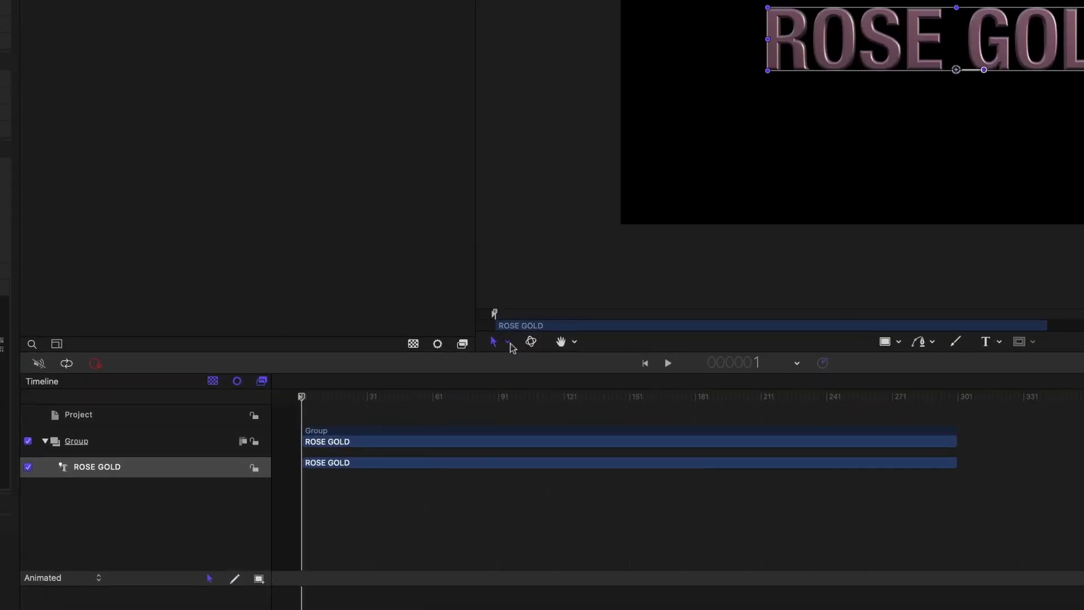
Using Transform Glyph, recolor the first reflection gradient stop of the letter O in ROSE to yellow
left_click(521, 402)
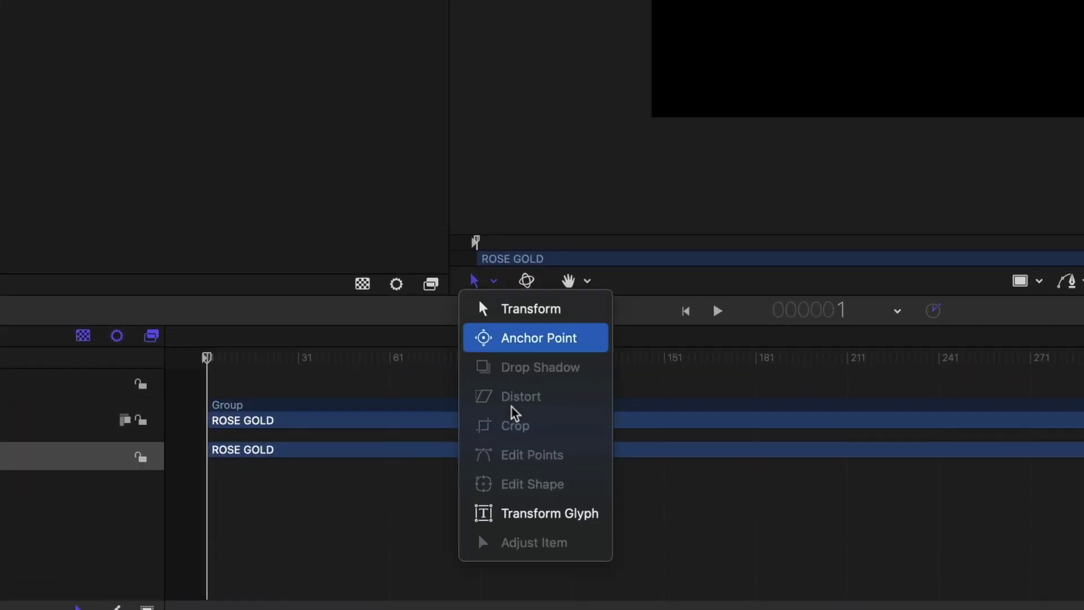
left_click(501, 515)
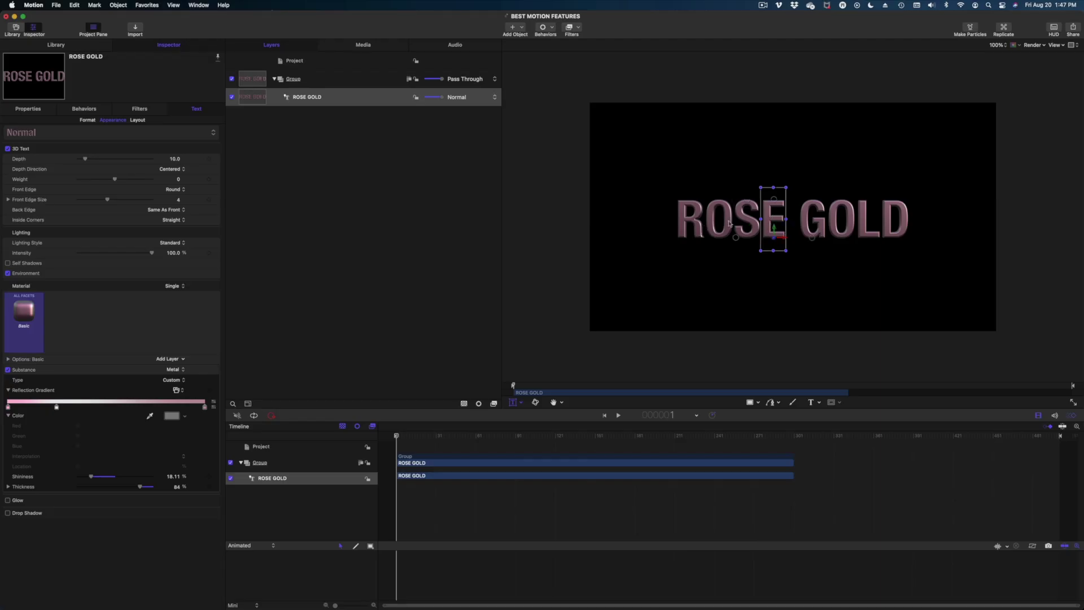
left_click(172, 416)
left_click(380, 277)
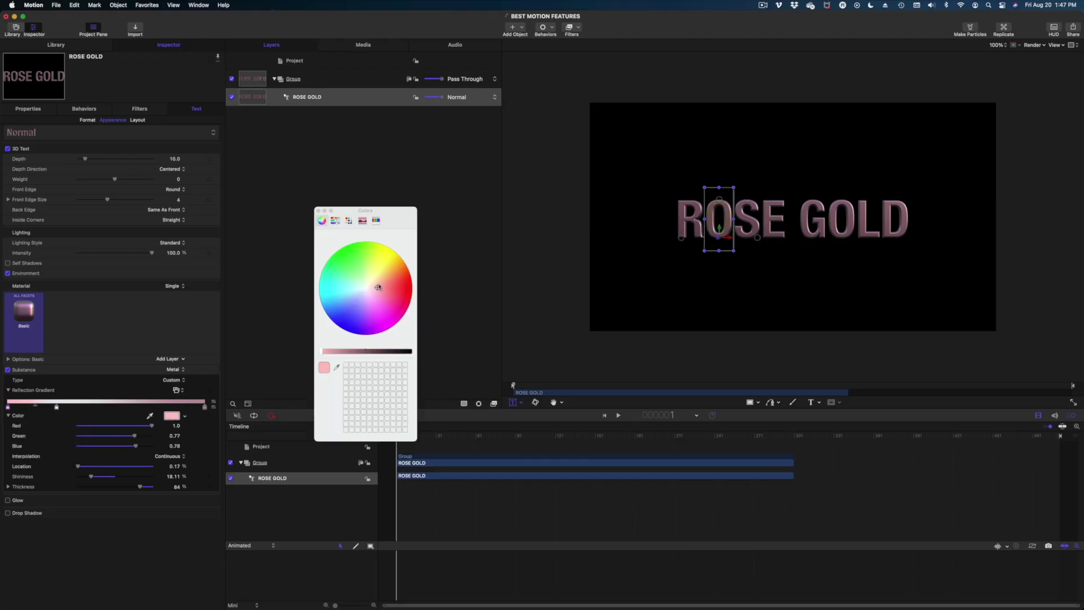
left_click_drag(378, 279, 375, 269)
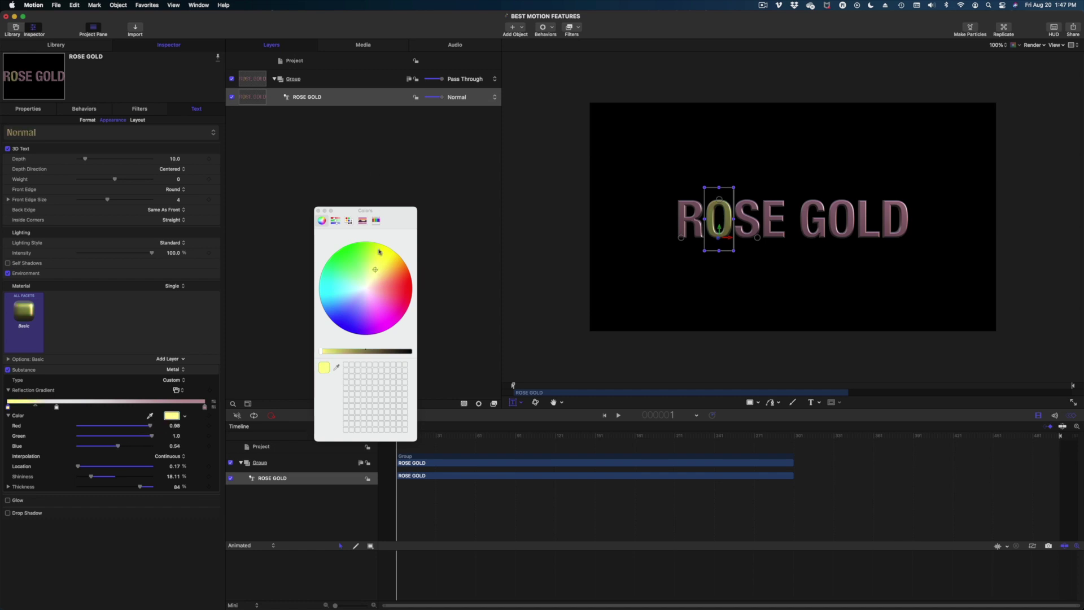
left_click(318, 211)
Select the S glyph in ROSE and give that single letter a thinner typeface
left_click(740, 244)
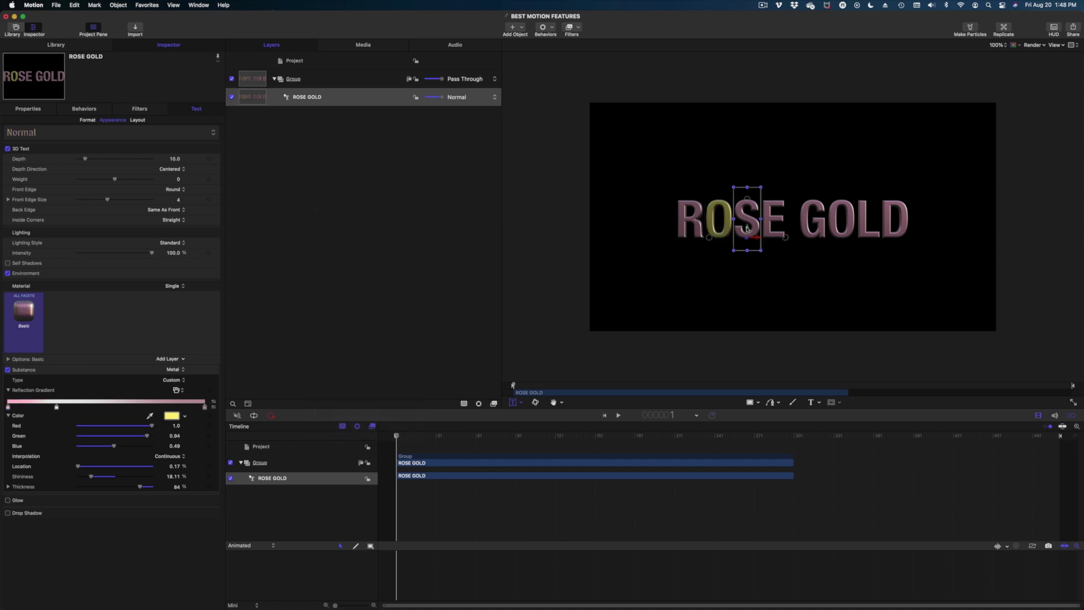
left_click(169, 49)
left_click(214, 141)
left_click(215, 144)
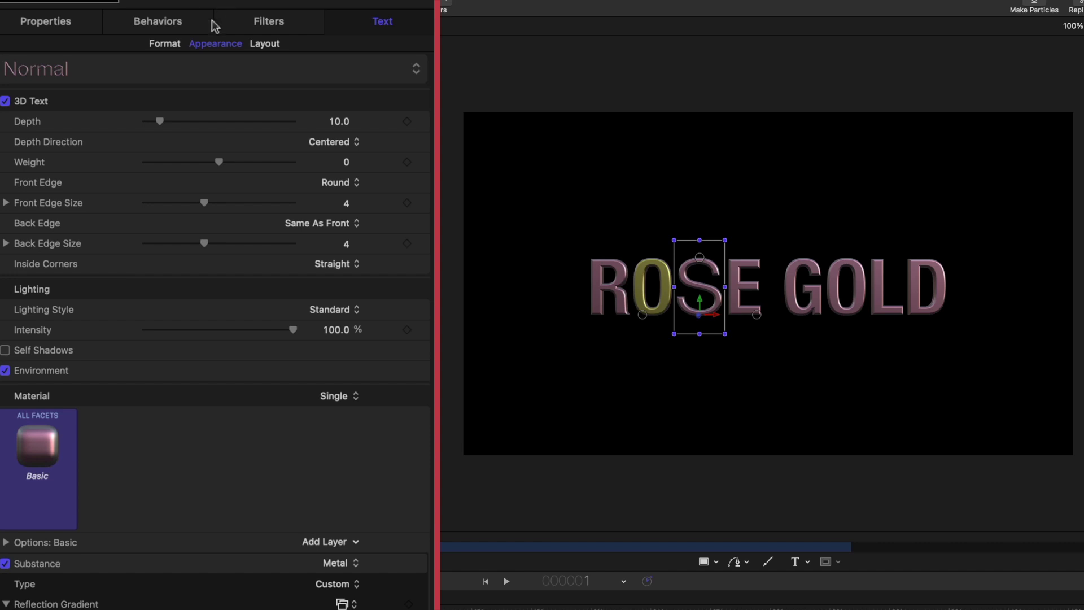
Set the ROSE GOLD text's layout method to Path with a Circle path shape
left_click(275, 48)
left_click(343, 88)
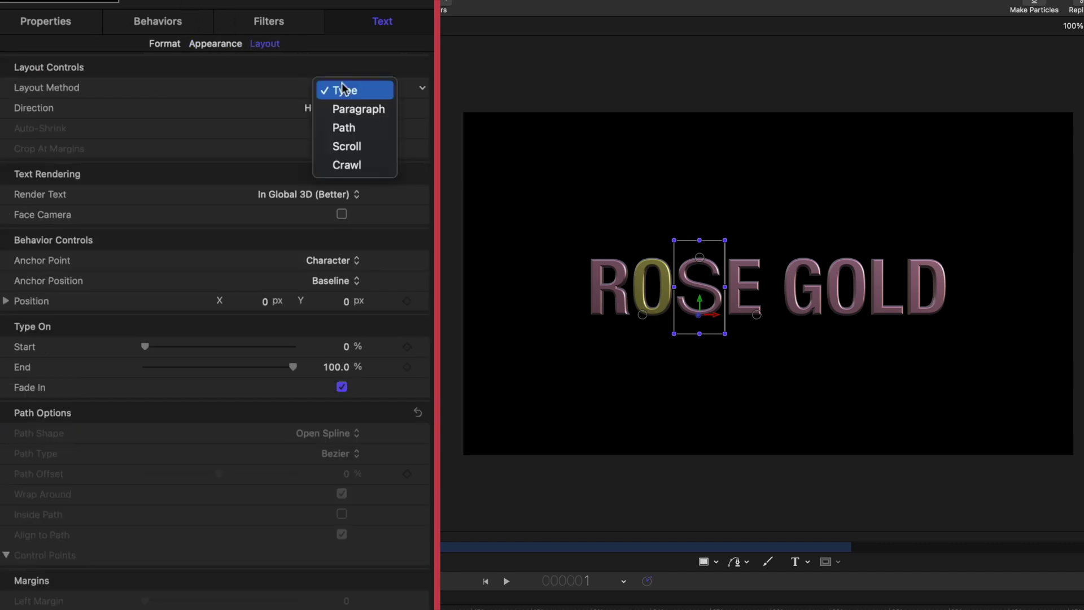
left_click(364, 130)
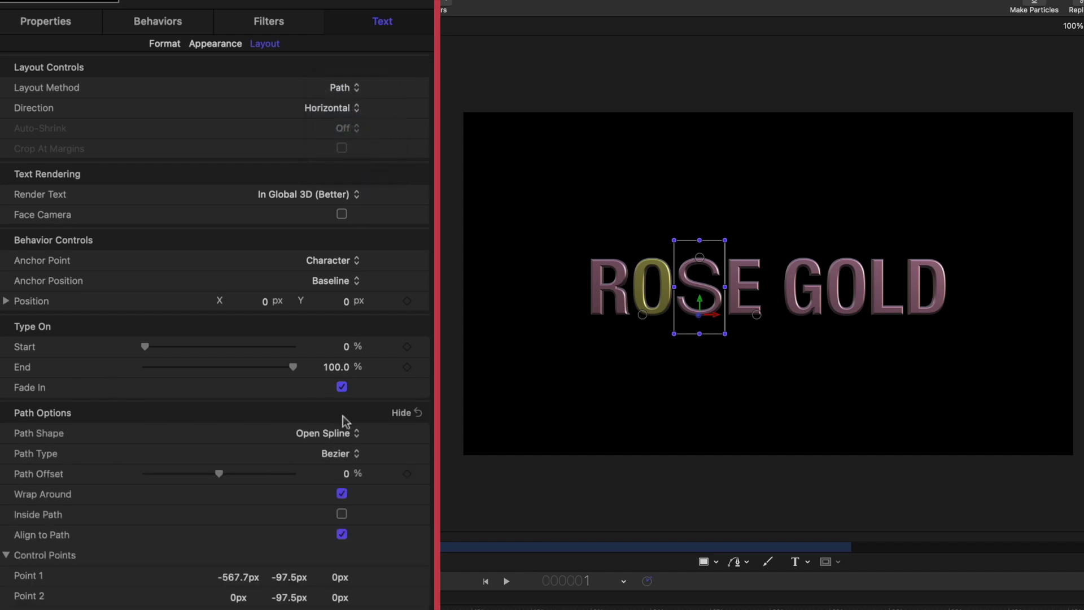
left_click(342, 433)
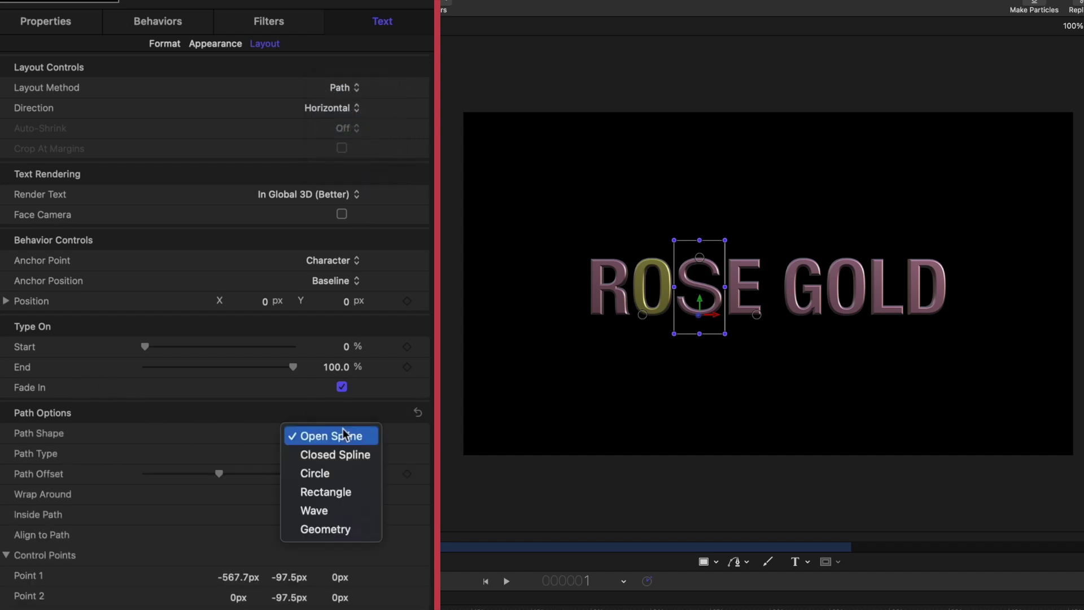
left_click(344, 473)
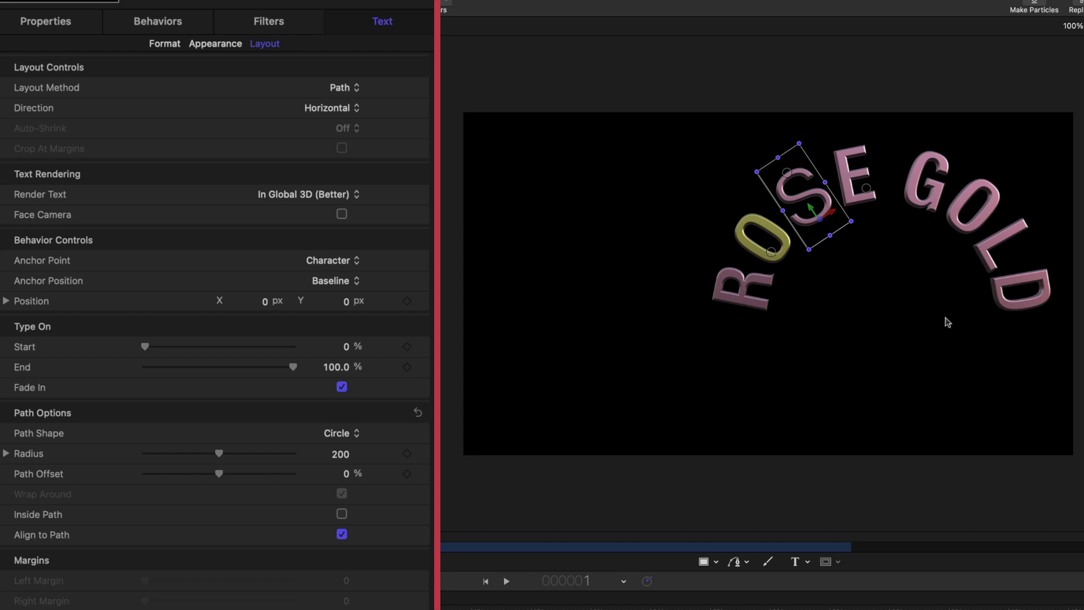
Place the text inside the circular path, offset it by about 11.92%, and enlarge the circle's radius
left_click_drag(219, 453, 228, 477)
left_click(342, 514)
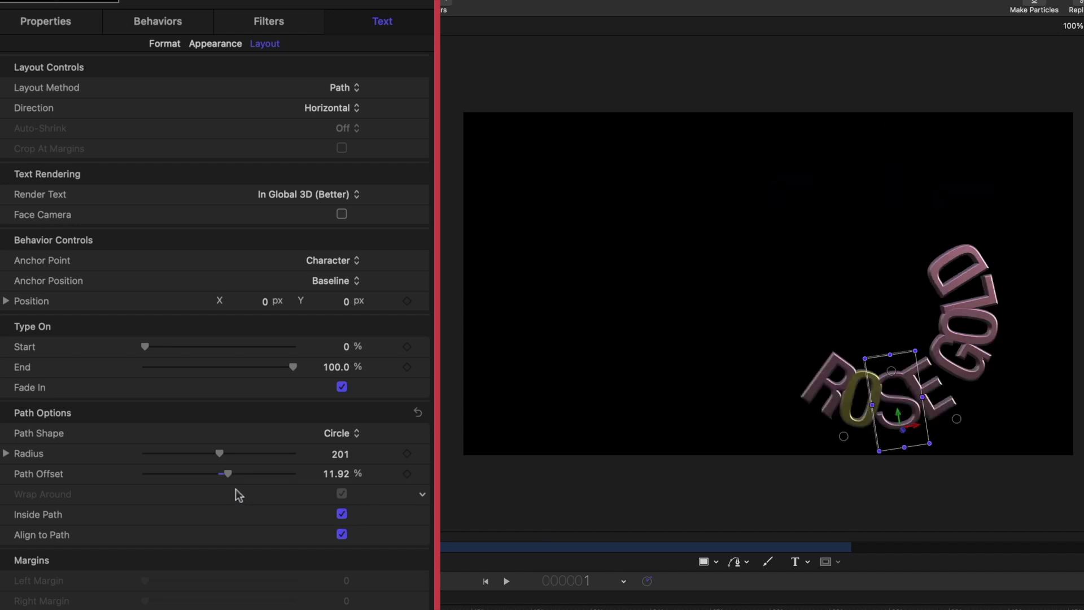
left_click_drag(219, 454, 279, 455)
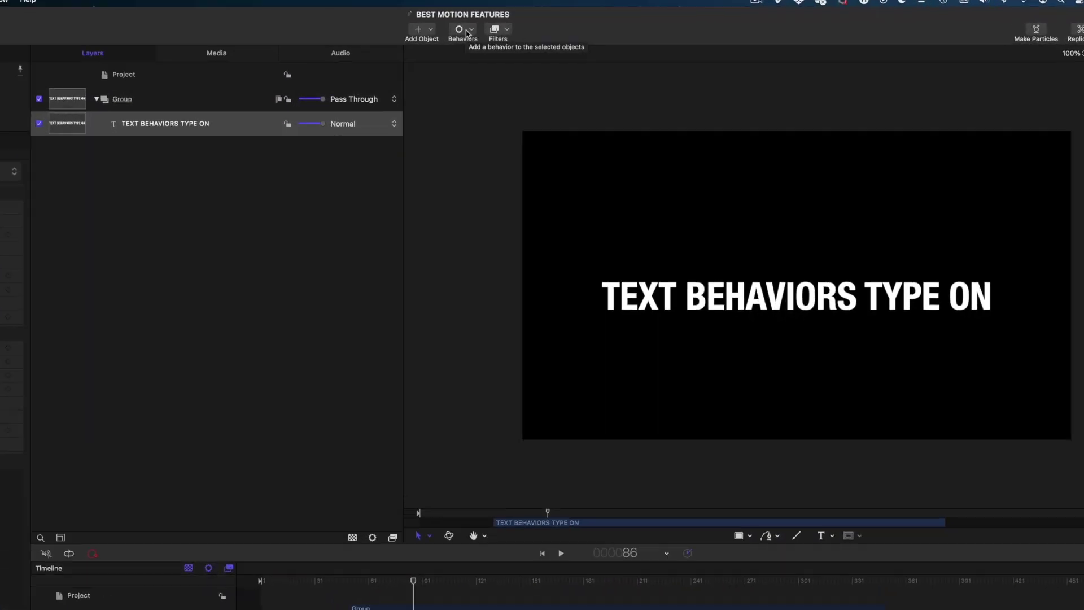
Add the Type On text animation behavior to the TEXT BEHAVIORS TYPE ON title and scrub through the animation
left_click(542, 32)
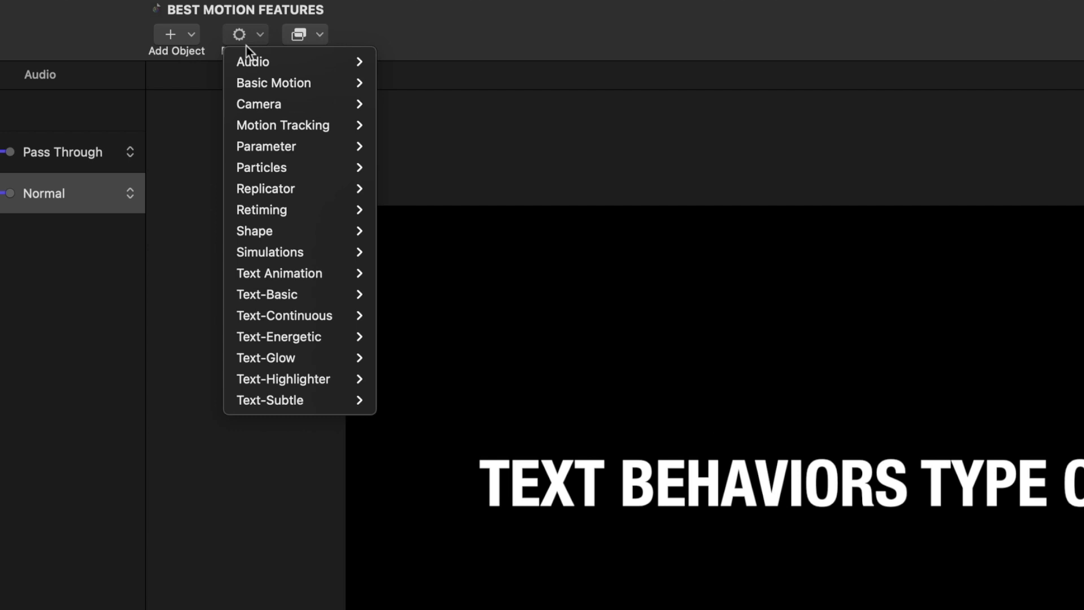
mouse_move(297, 276)
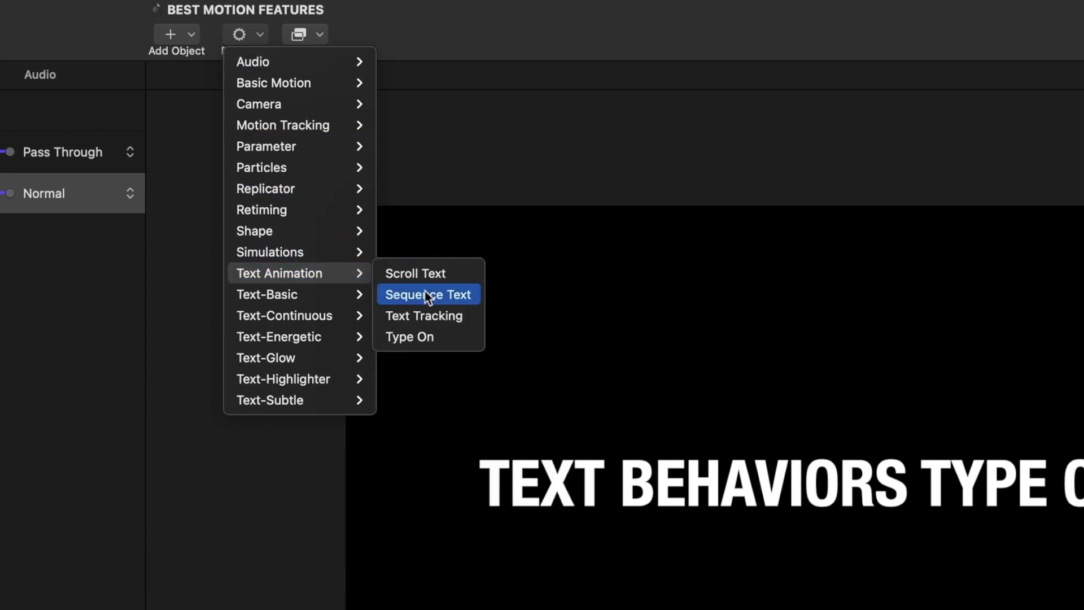
left_click(415, 338)
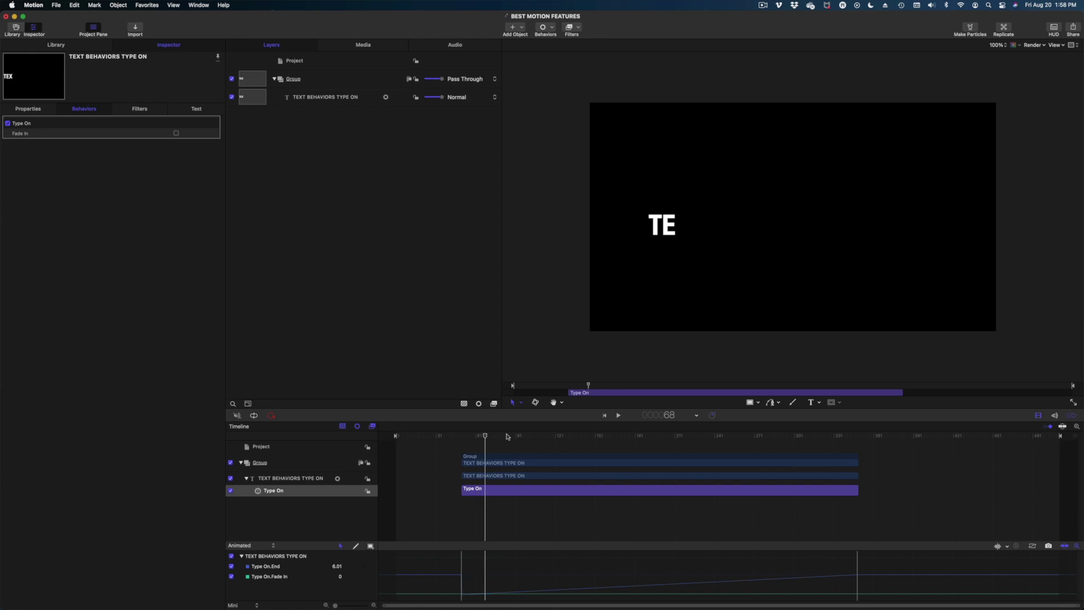
left_click_drag(508, 436, 744, 436)
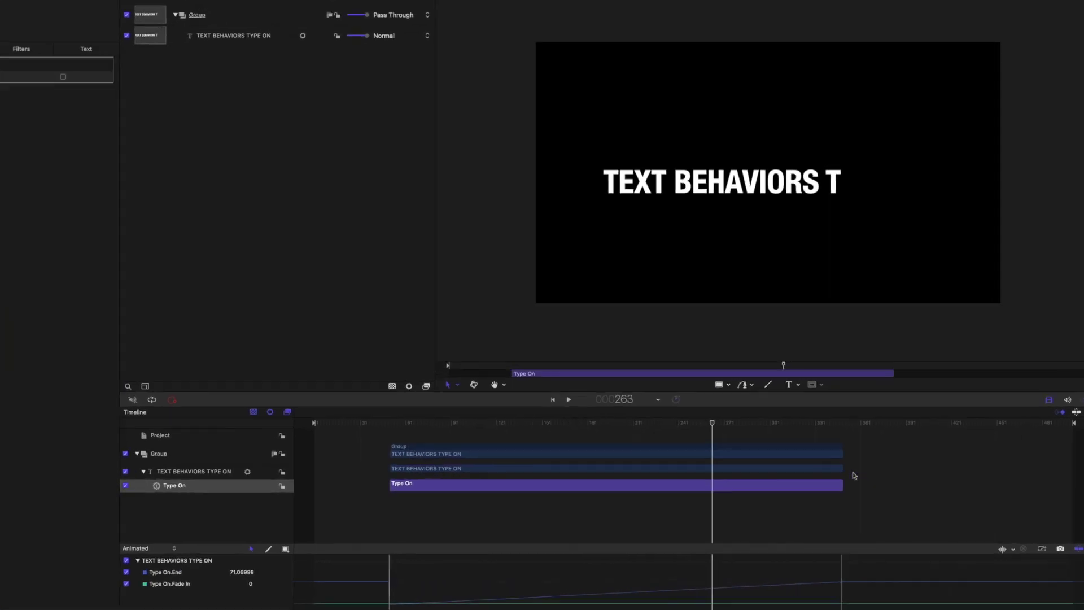
Shorten the Type On behavior to end at about frame 74 and play the animation from the start
left_click_drag(858, 490, 615, 496)
left_click_drag(312, 480, 88, 475)
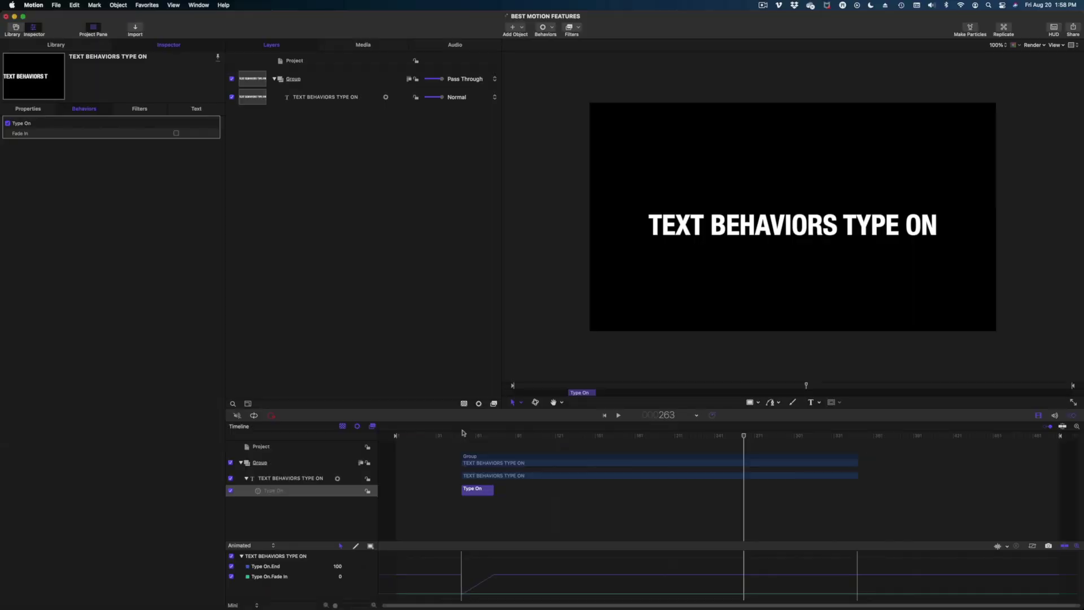
key("Home")
key("space")
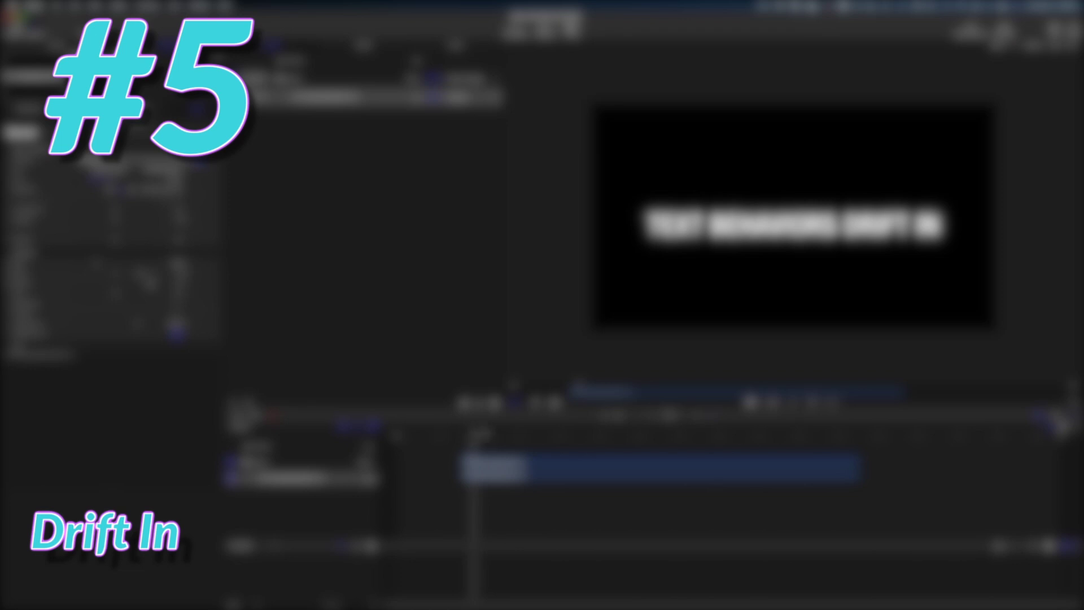
Add the Drift In behavior from the Text-Basic set to the TEXT BEHAVIORS DRIFT IN title
left_click(545, 27)
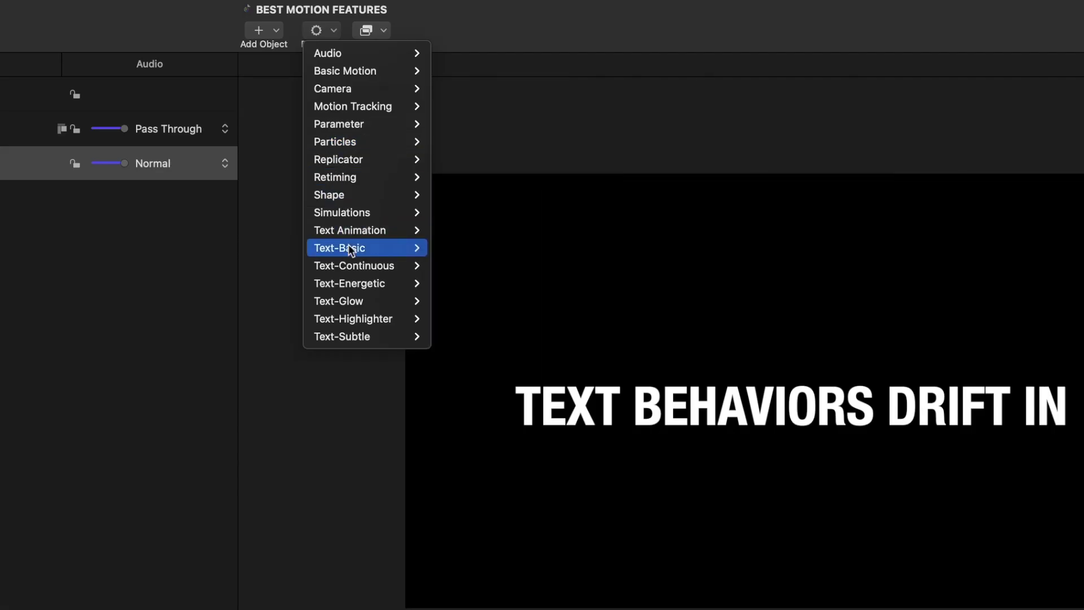
mouse_move(561, 142)
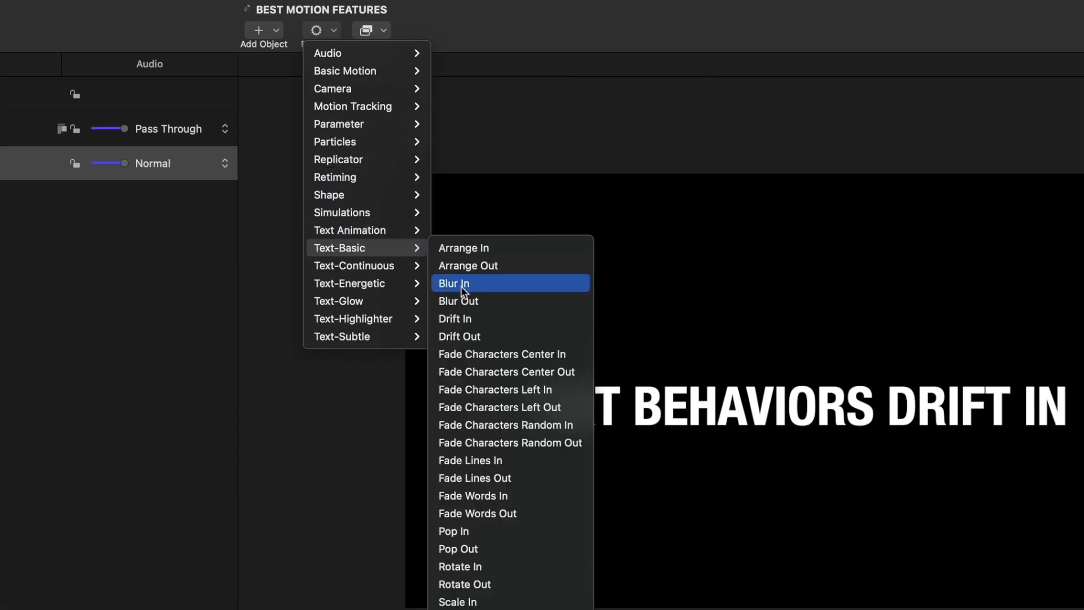
left_click(457, 318)
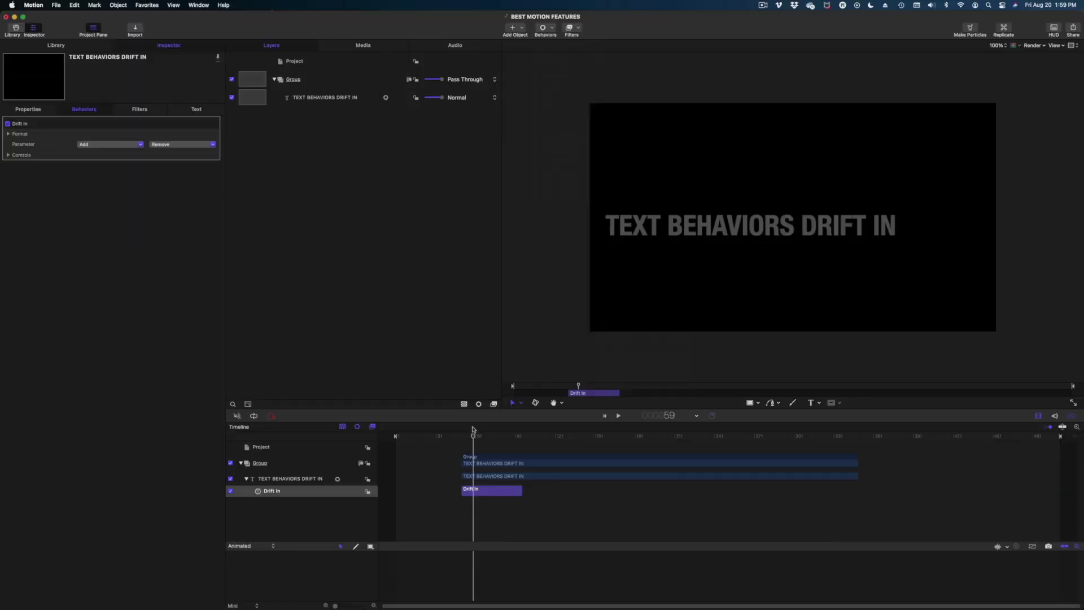
Play the Drift In animation twice from the beginning of the title to preview its speed
left_click(464, 436)
key("space")
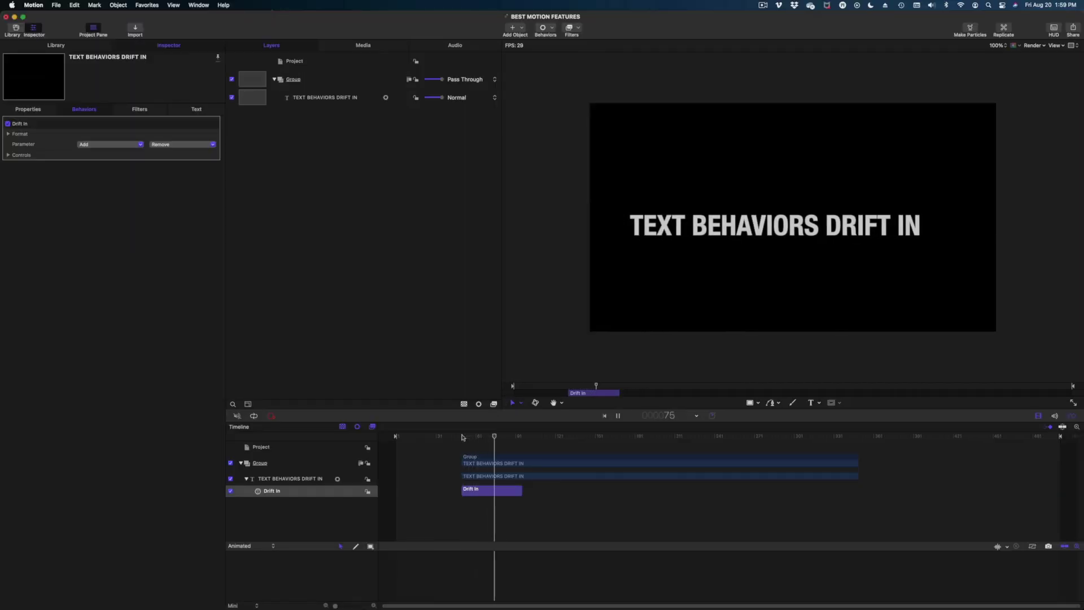
left_click(463, 436)
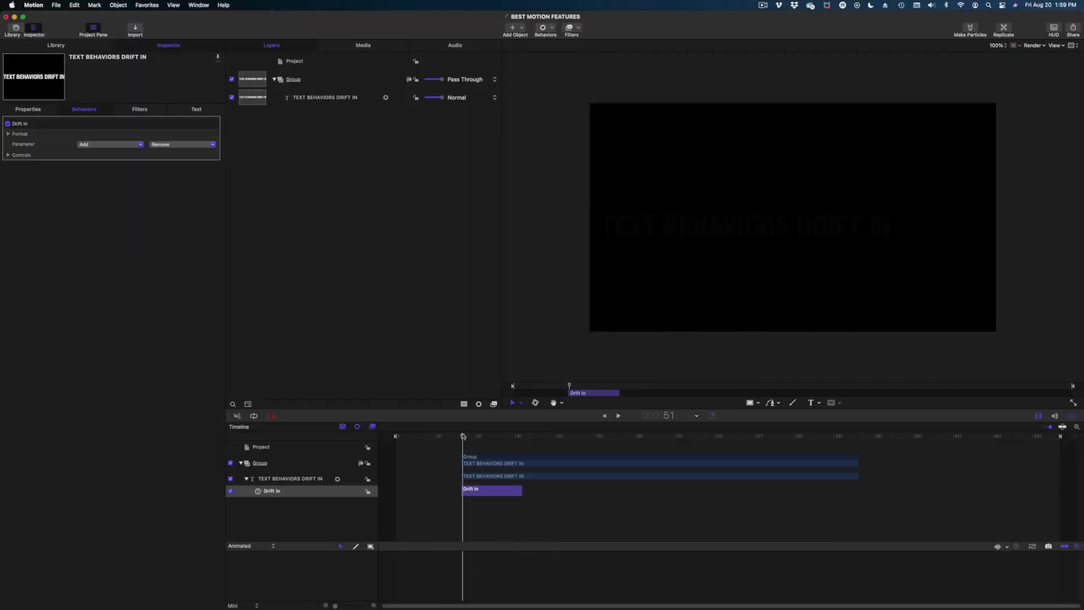
key("space")
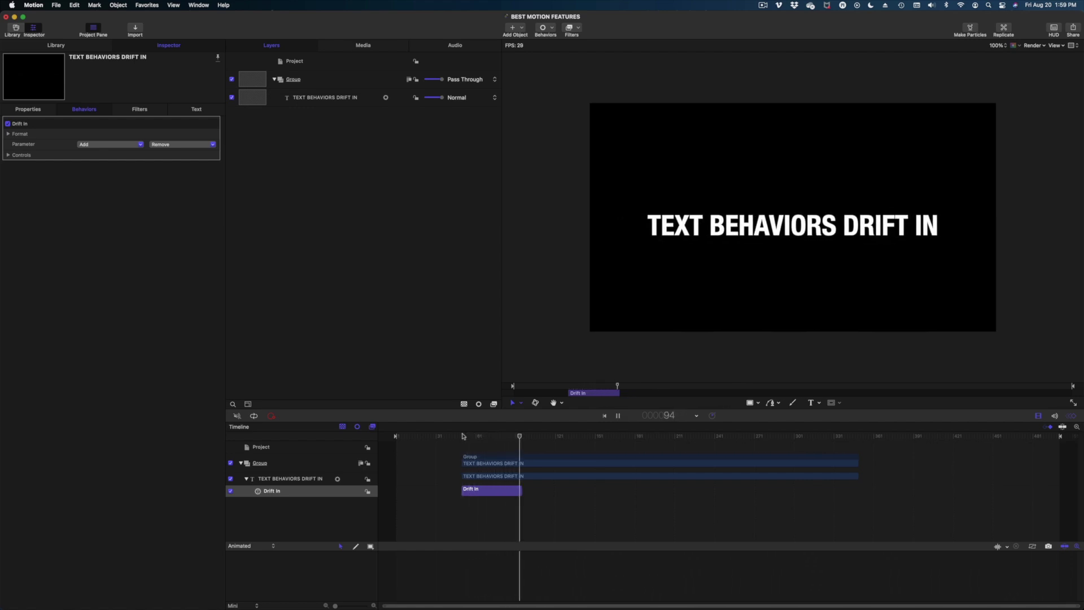
key("space")
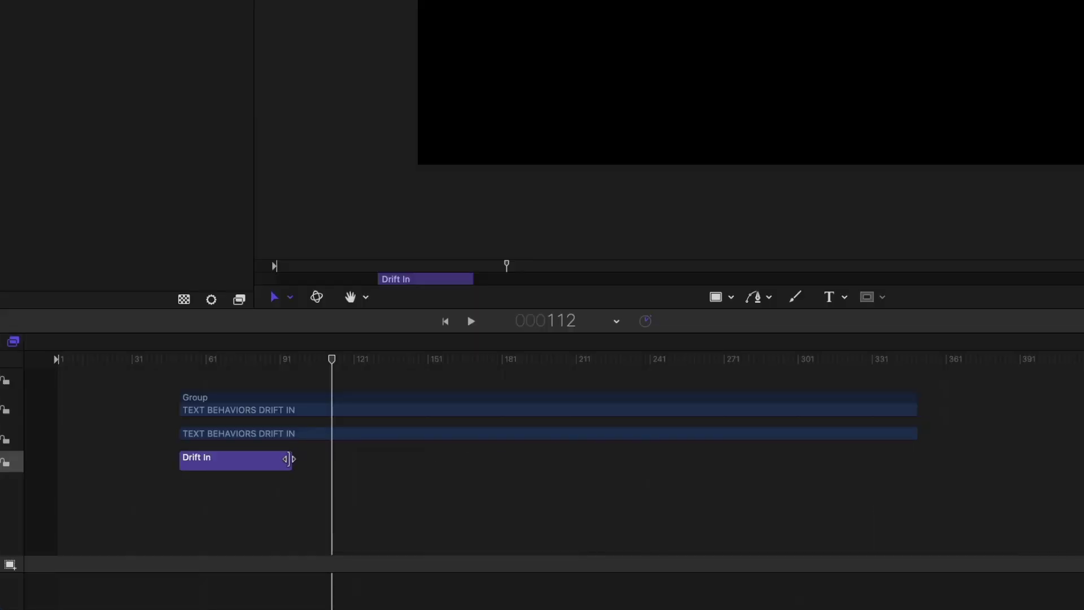
Shorten the Drift In behavior to end at about frame 79 and preview the faster animation
left_click_drag(289, 459, 234, 446)
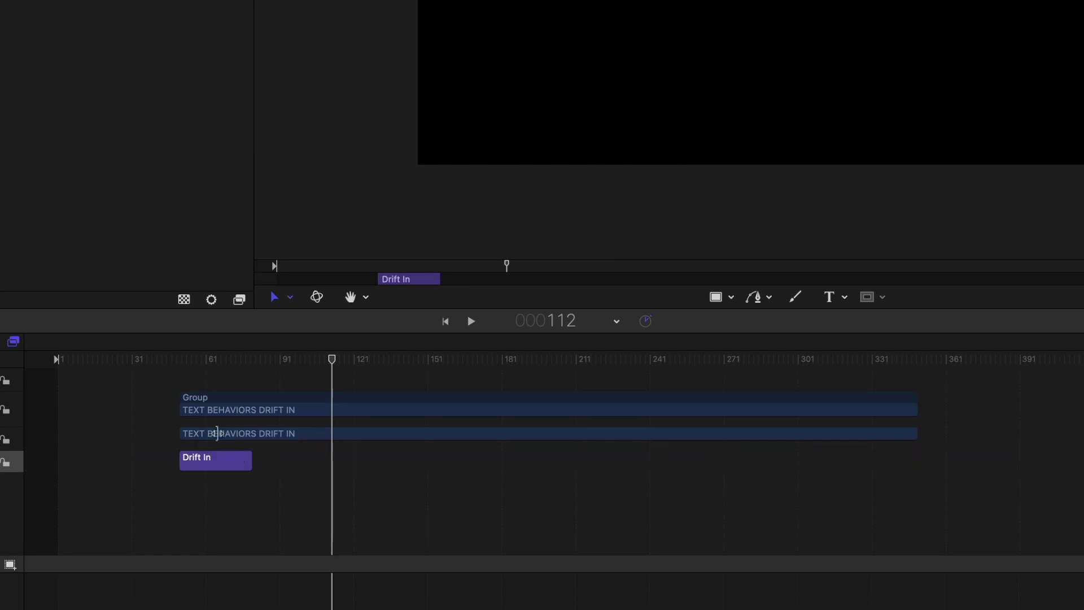
left_click(177, 360)
key("space")
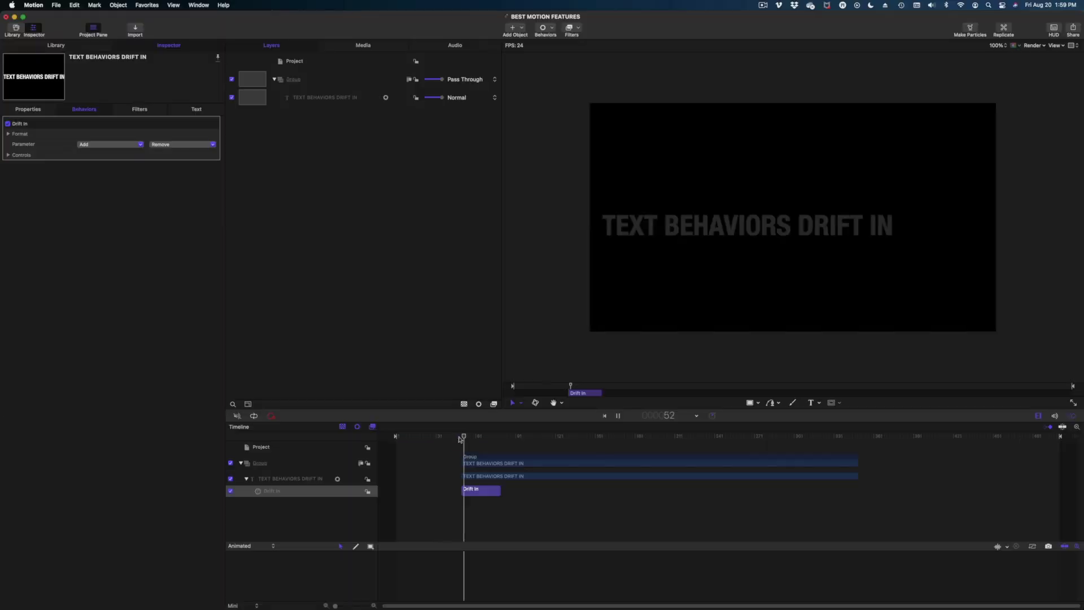
left_click(478, 436)
left_click(487, 476)
left_click(488, 489)
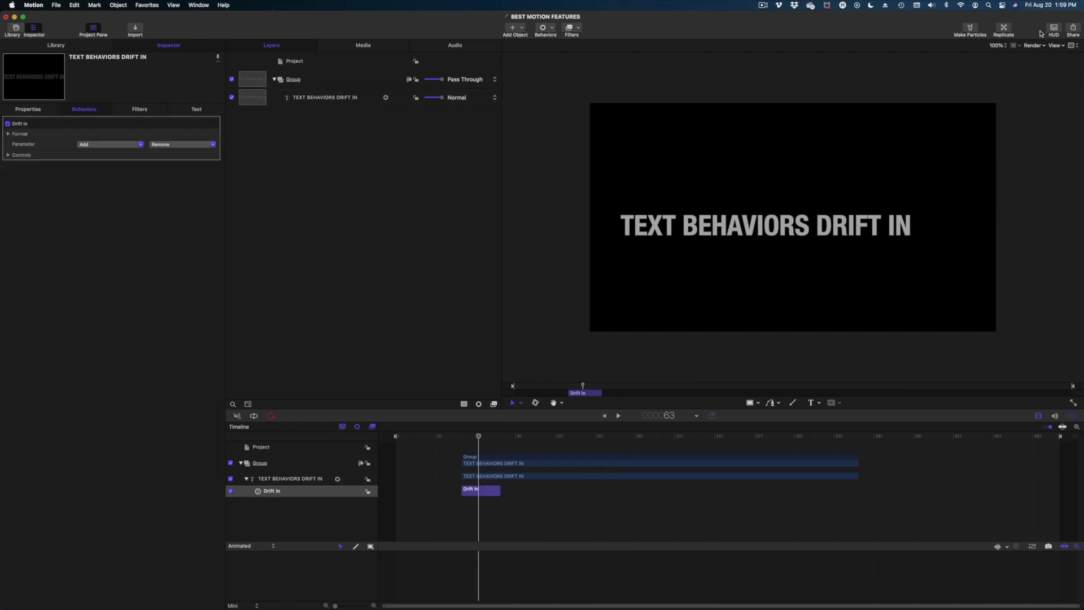
Show the canvas overlays, move Drift In's starting position directly below the title at about X 2.4 px, Y -165.7 px, and preview it
left_click(1060, 49)
left_click(1054, 56)
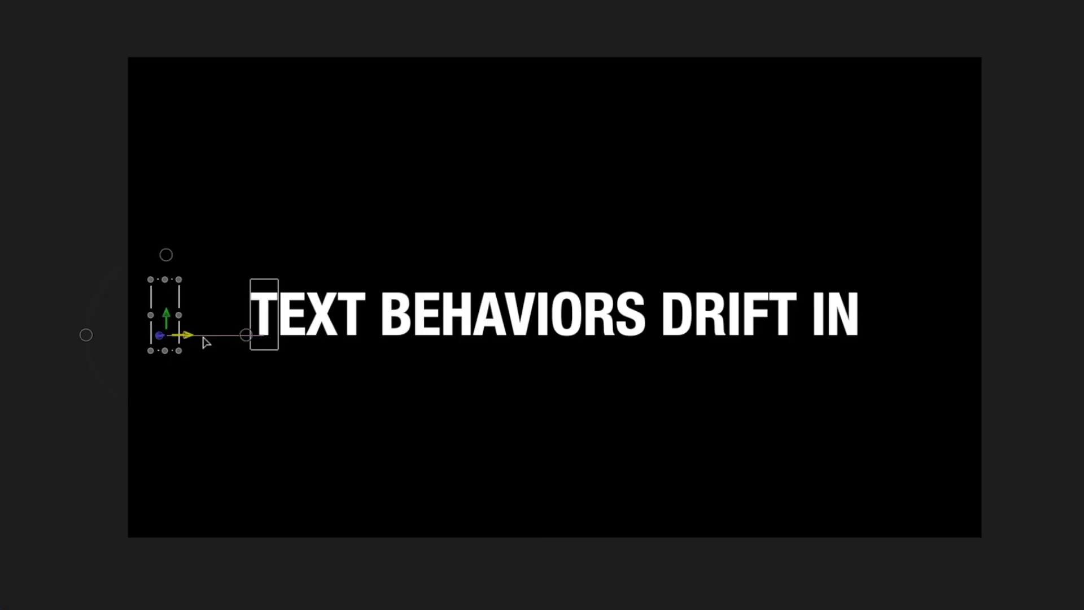
left_click_drag(627, 237, 668, 234)
left_click_drag(289, 330, 288, 414)
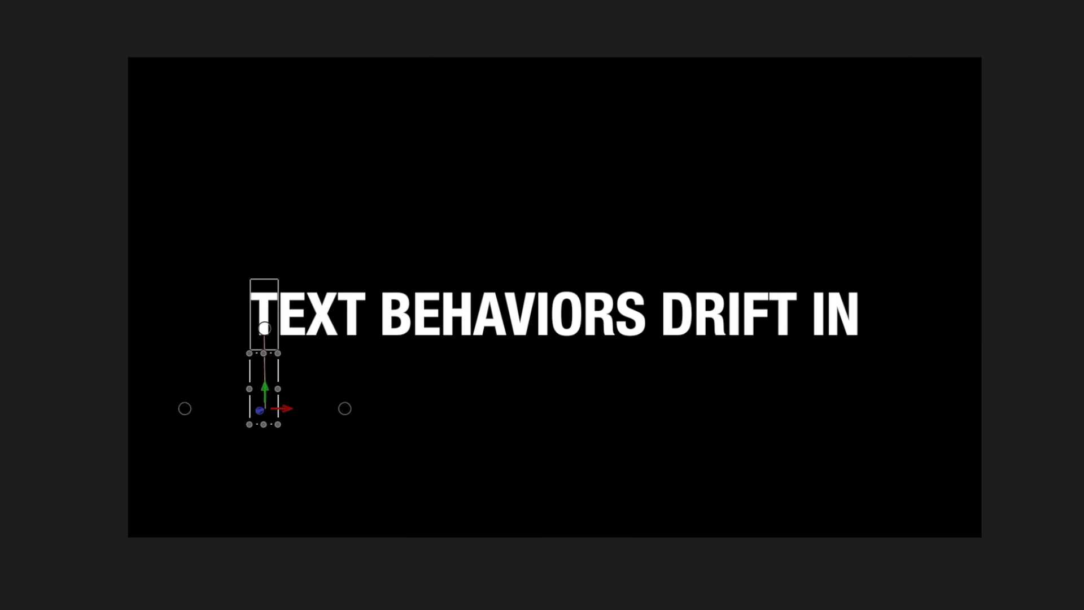
key("space")
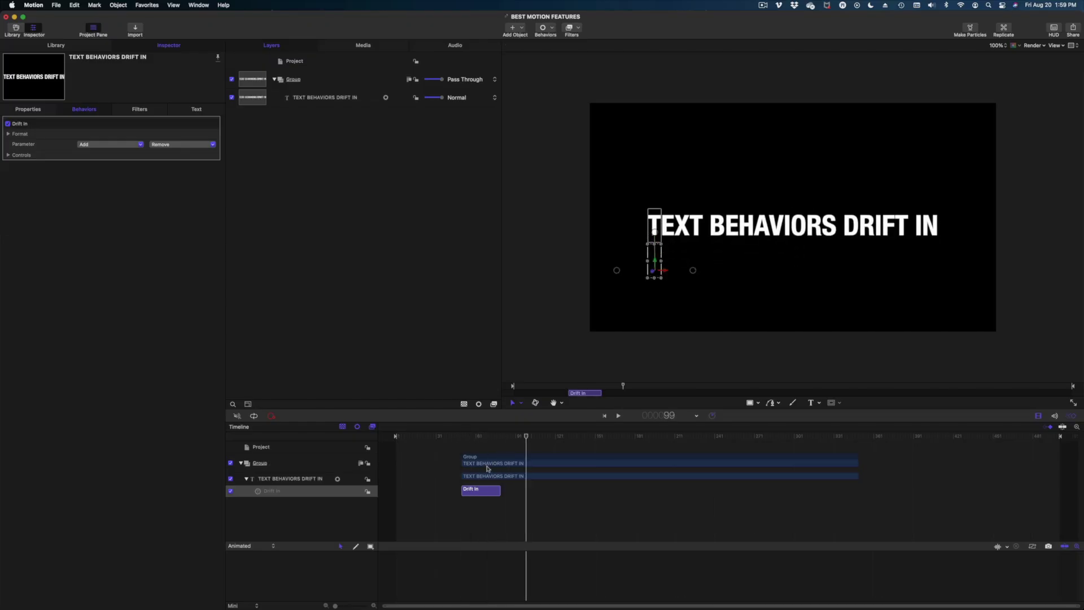
Set the Drift In behavior's Opacity to 100% and preview the title's animation from near its start
left_click(488, 467)
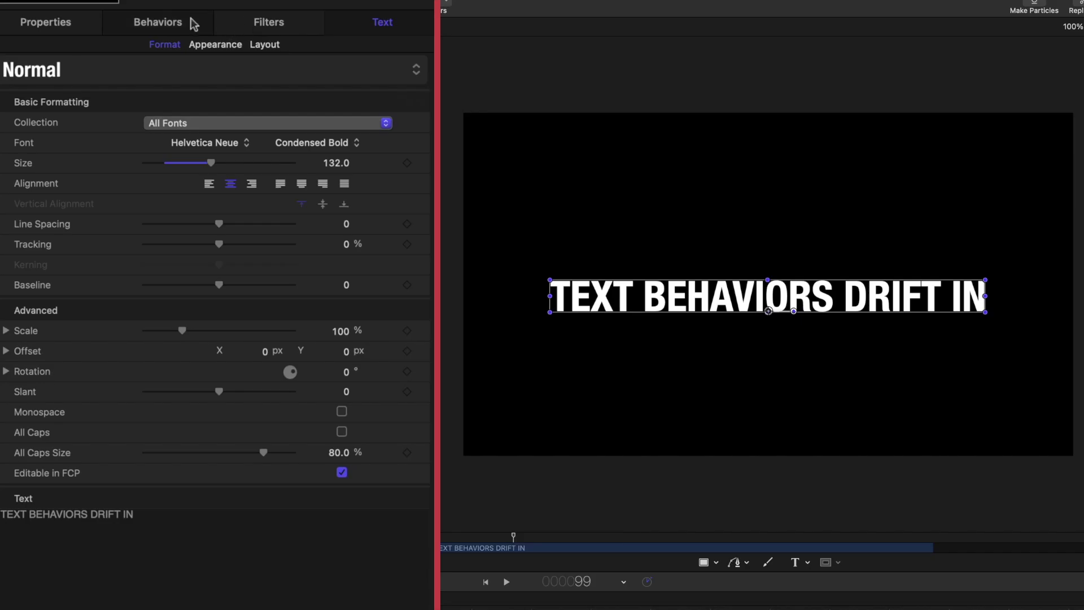
left_click(193, 24)
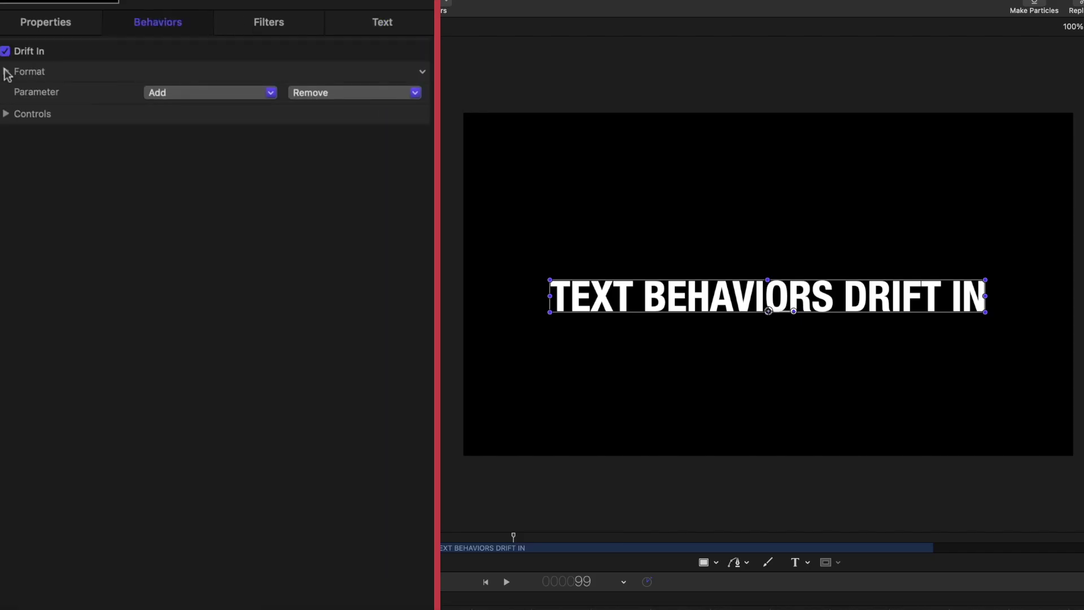
left_click(5, 72)
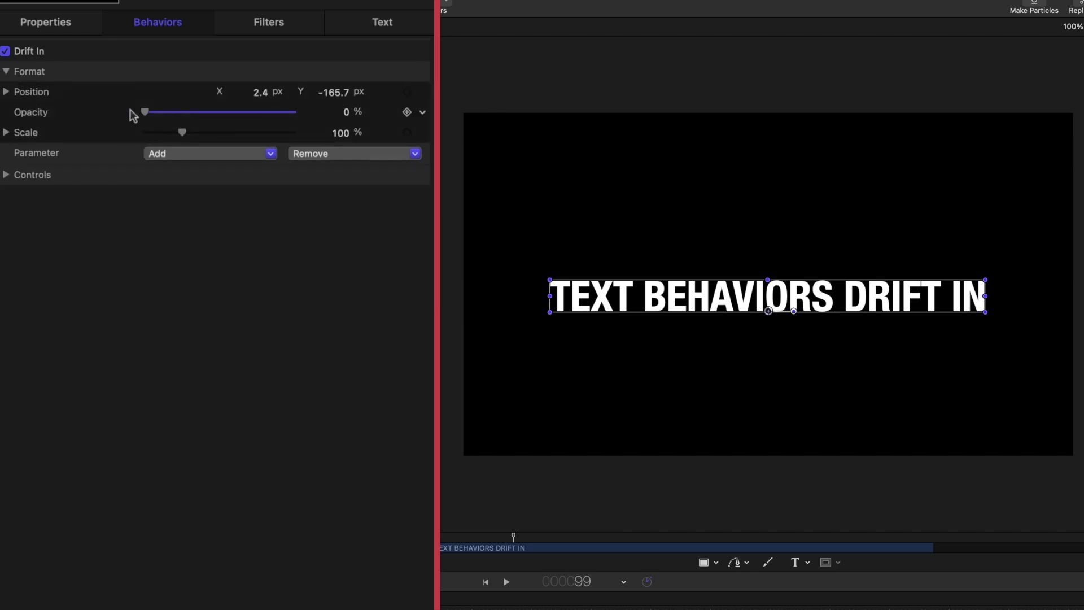
left_click_drag(146, 112, 373, 121)
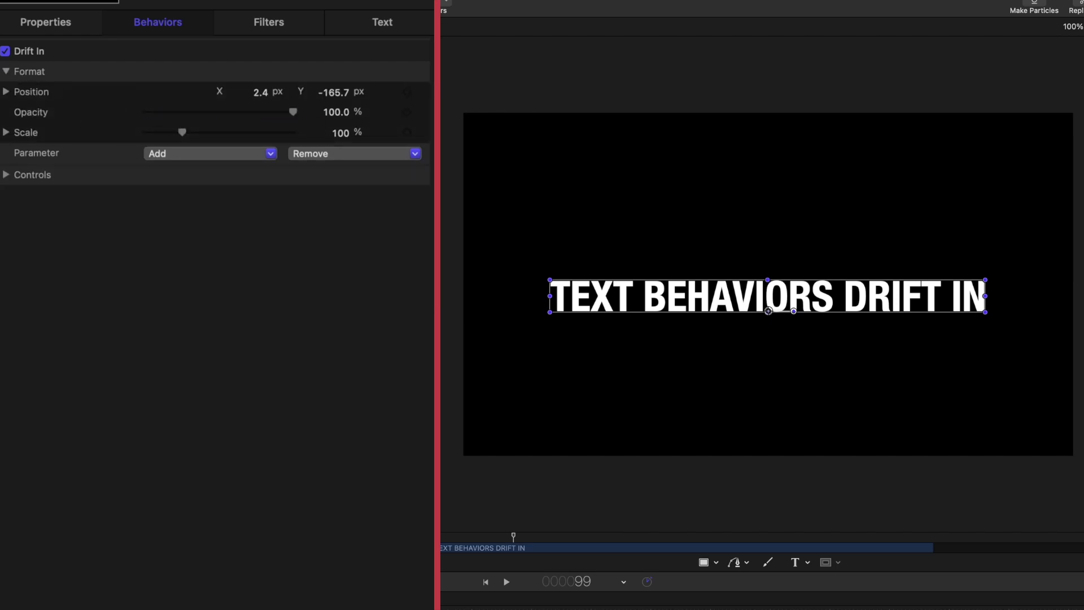
key("space")
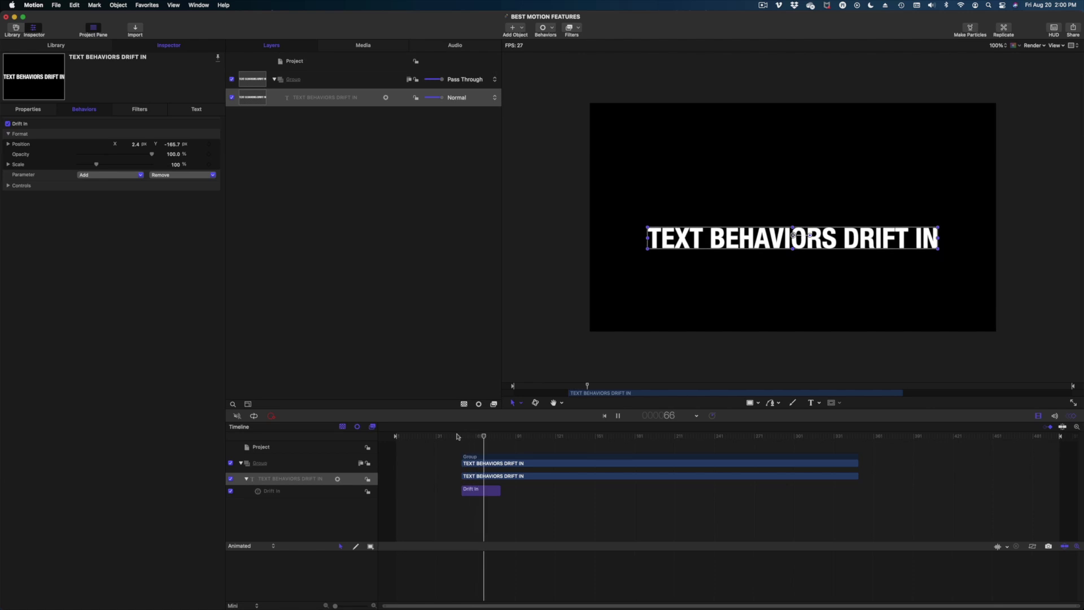
left_click(457, 435)
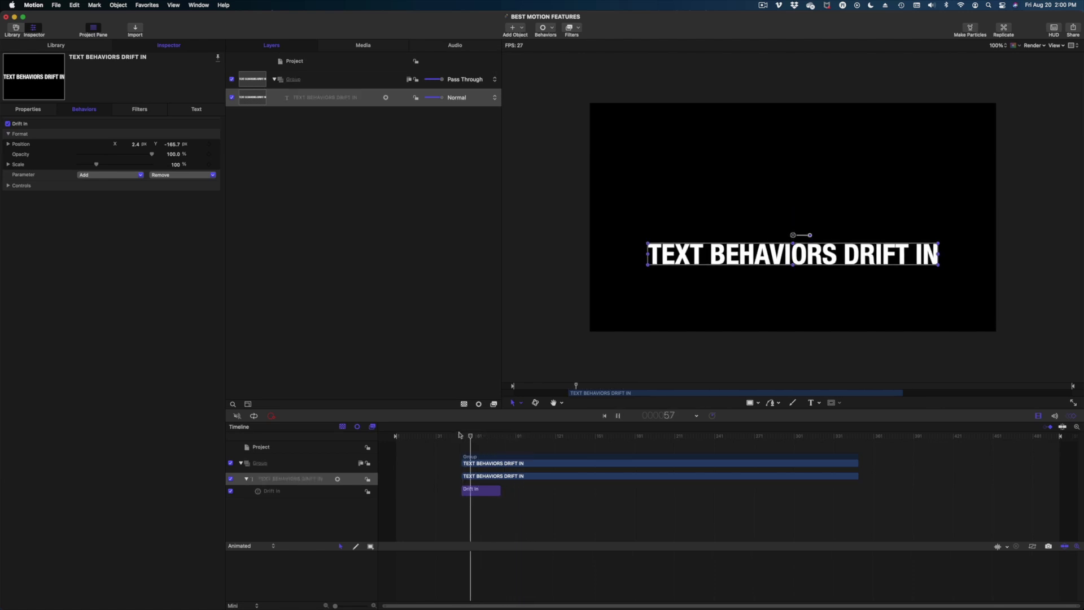
key("space")
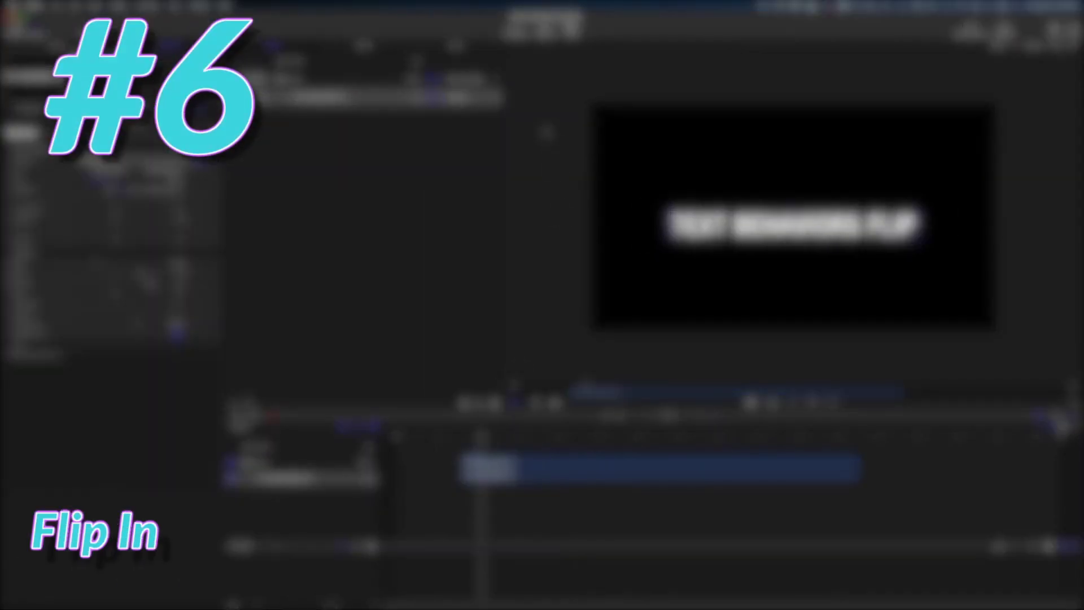
Add the Flip In behavior from the Text-Energetic set to the TEXT BEHAVIORS FLIP title and preview the animation
left_click(552, 27)
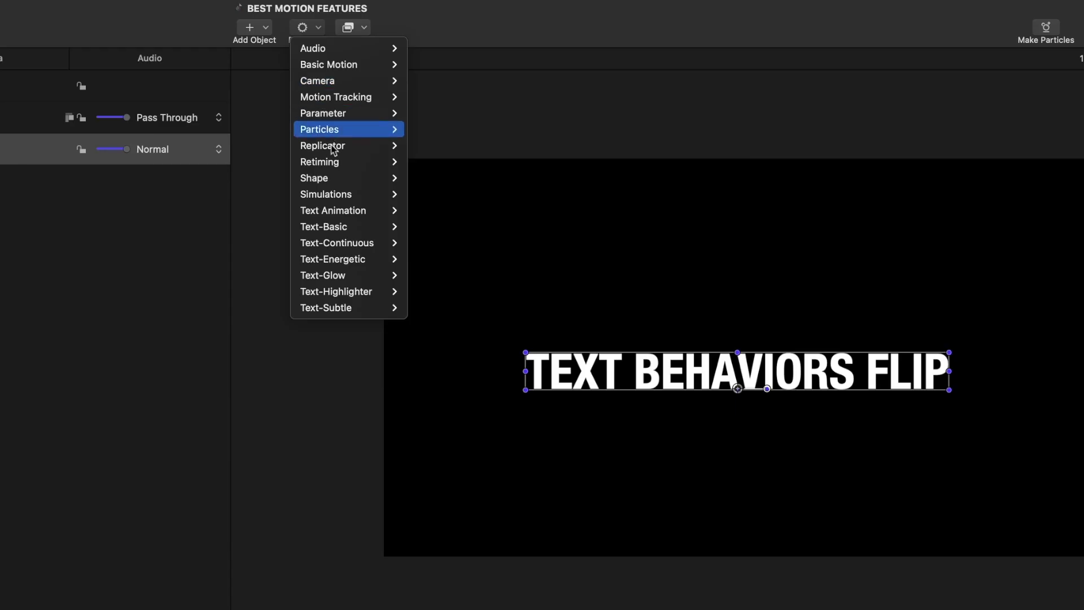
mouse_move(338, 258)
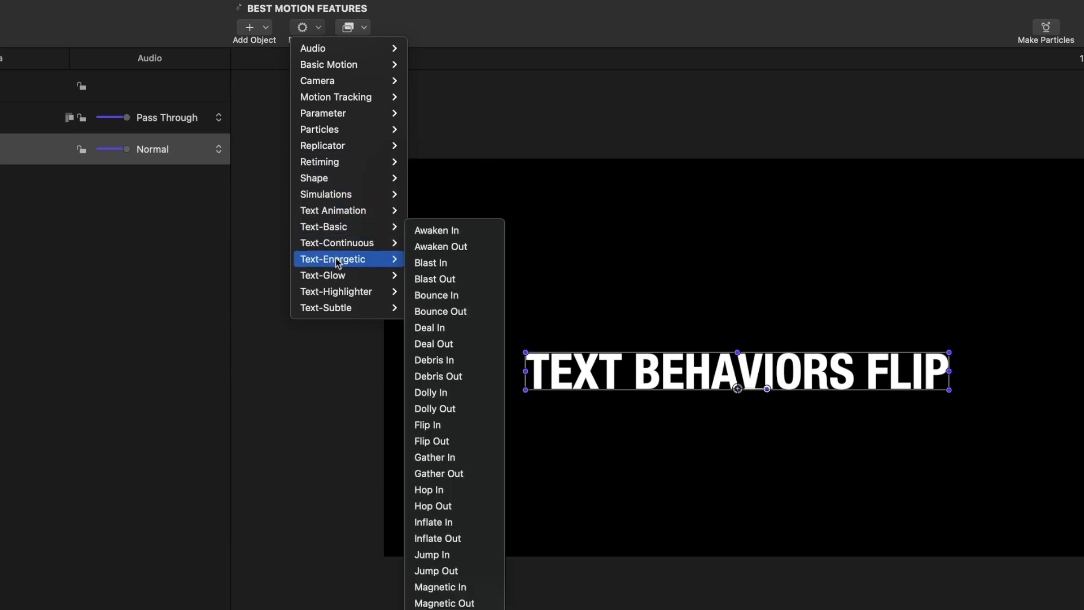
left_click(469, 422)
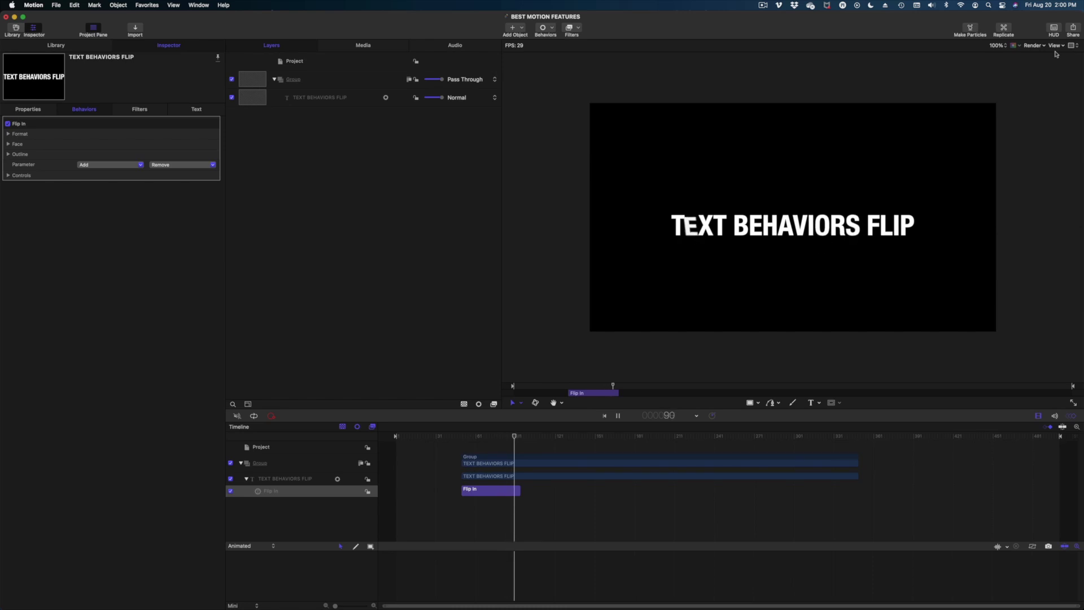
key("space")
mouse_move(487, 436)
left_mouse_down()
mouse_move(525, 436)
mouse_move(467, 436)
mouse_move(504, 437)
left_mouse_up()
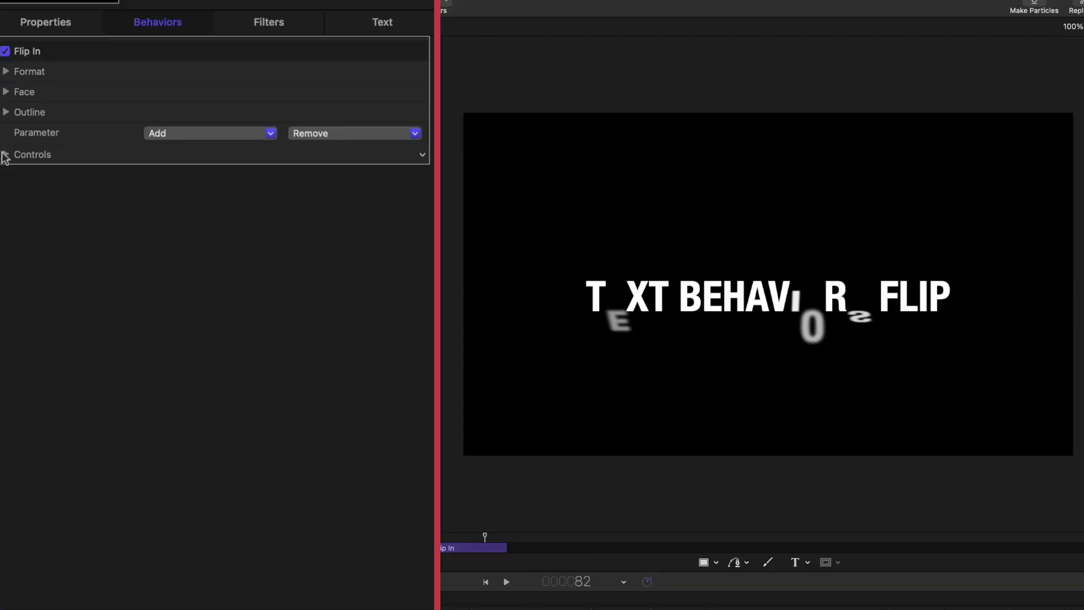
Set the Flip In behavior's Direction to Forwards and preview the animation from frame 50
left_click(5, 156)
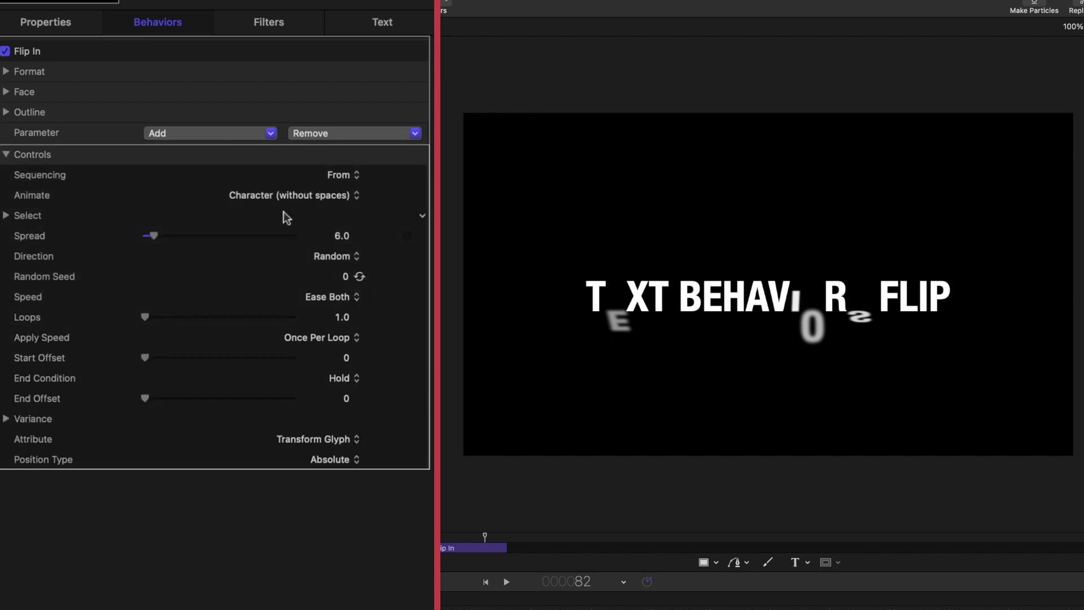
left_click(346, 259)
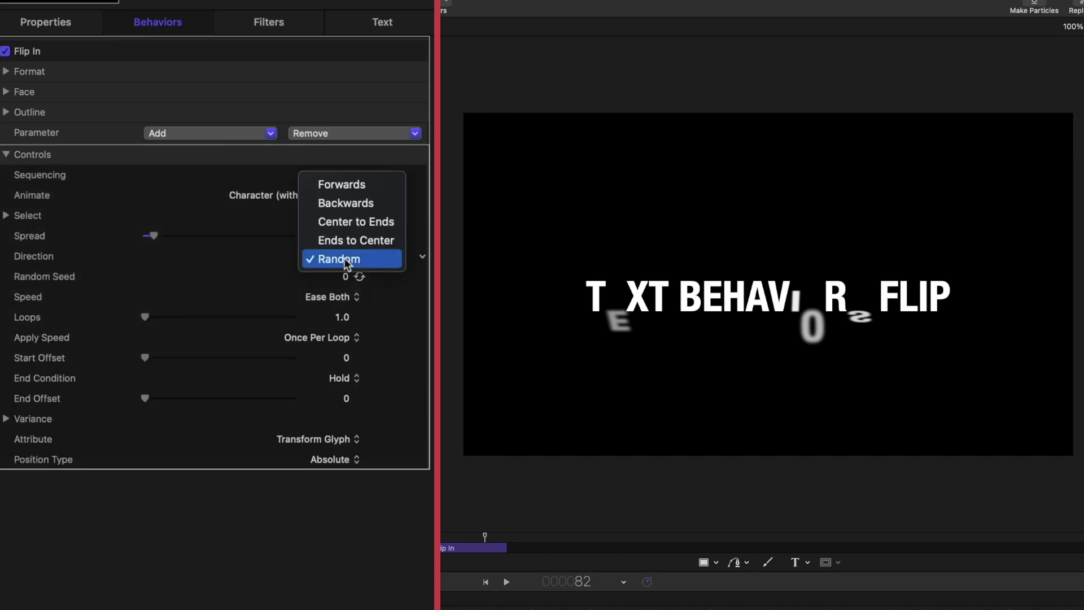
left_click(350, 185)
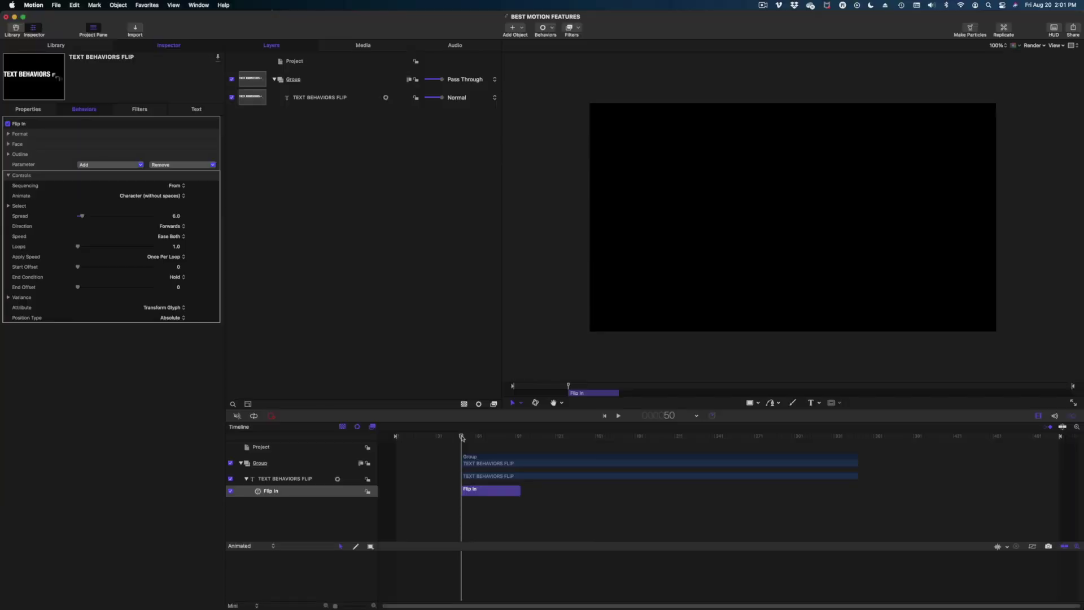
key("space")
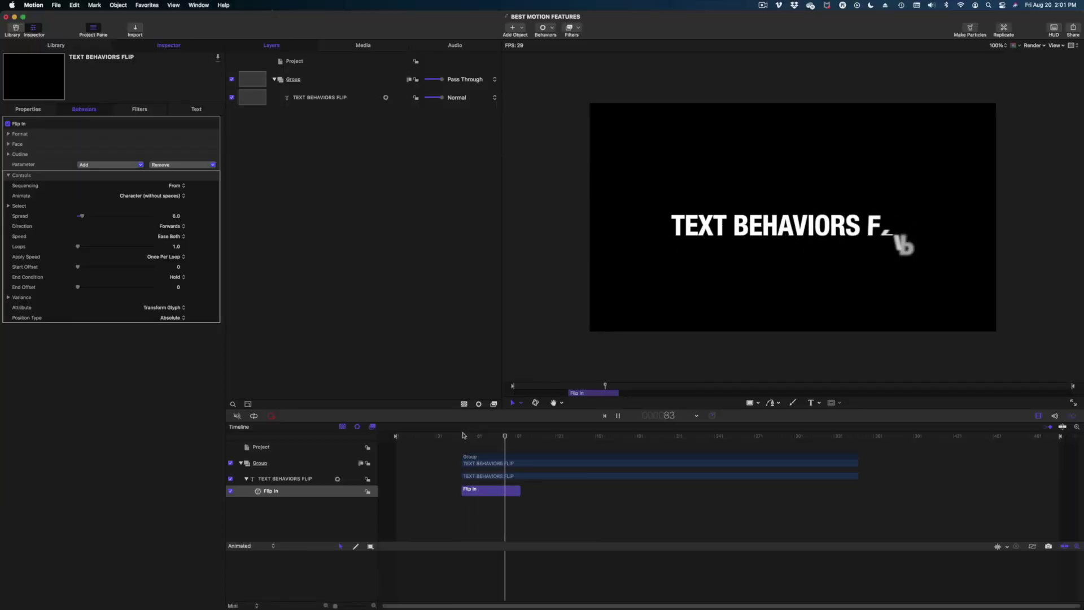
left_click_drag(523, 437, 570, 441)
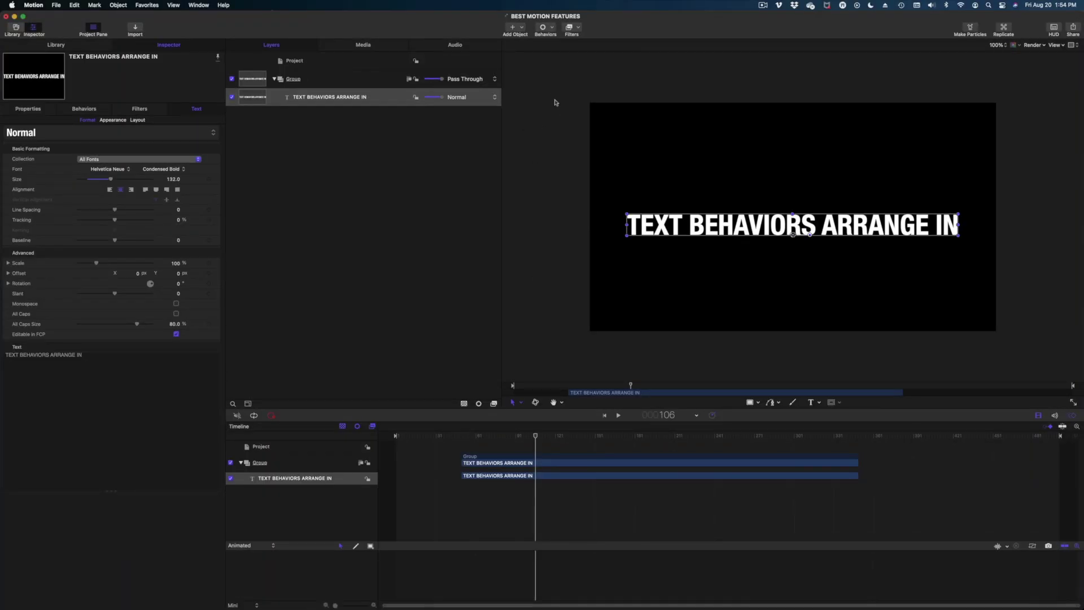
Add the Arrange In behavior from the Text-Basic set to the TEXT BEHAVIORS ARRANGE IN title and play it from near the start
left_click(552, 29)
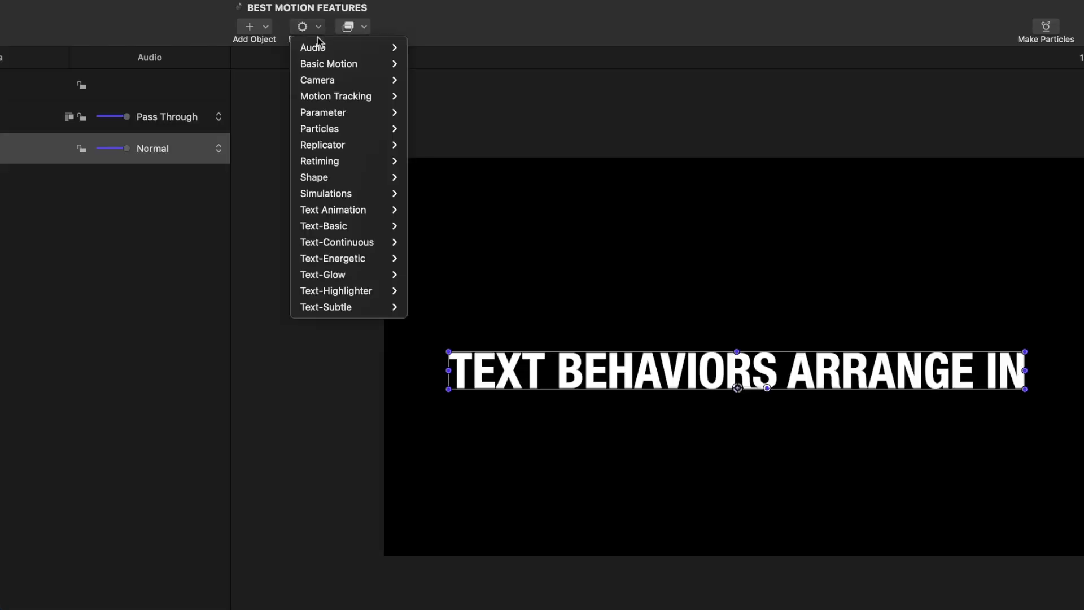
mouse_move(344, 226)
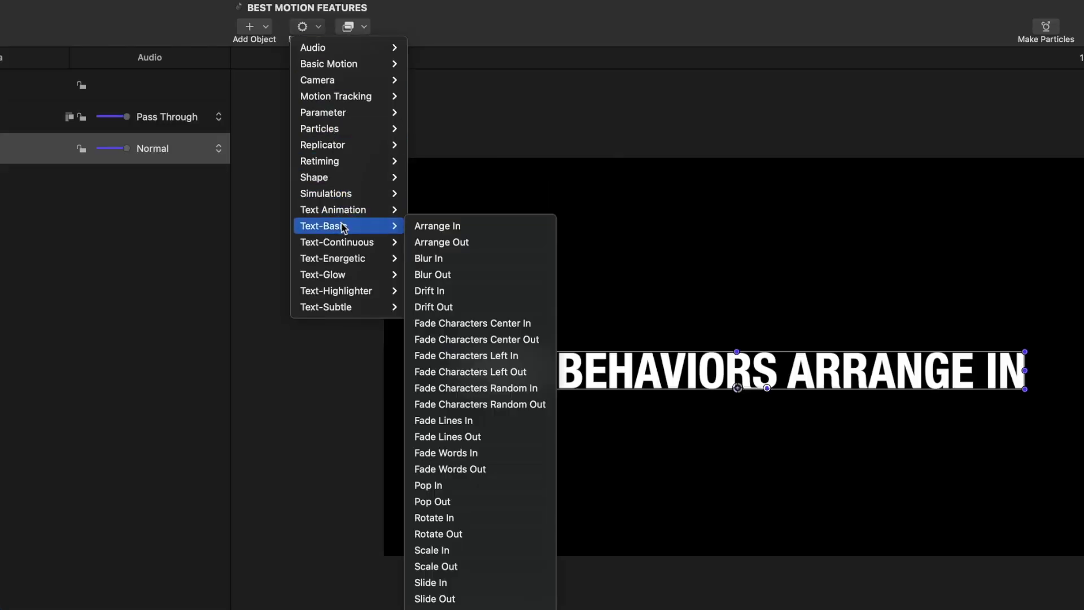
left_click(439, 225)
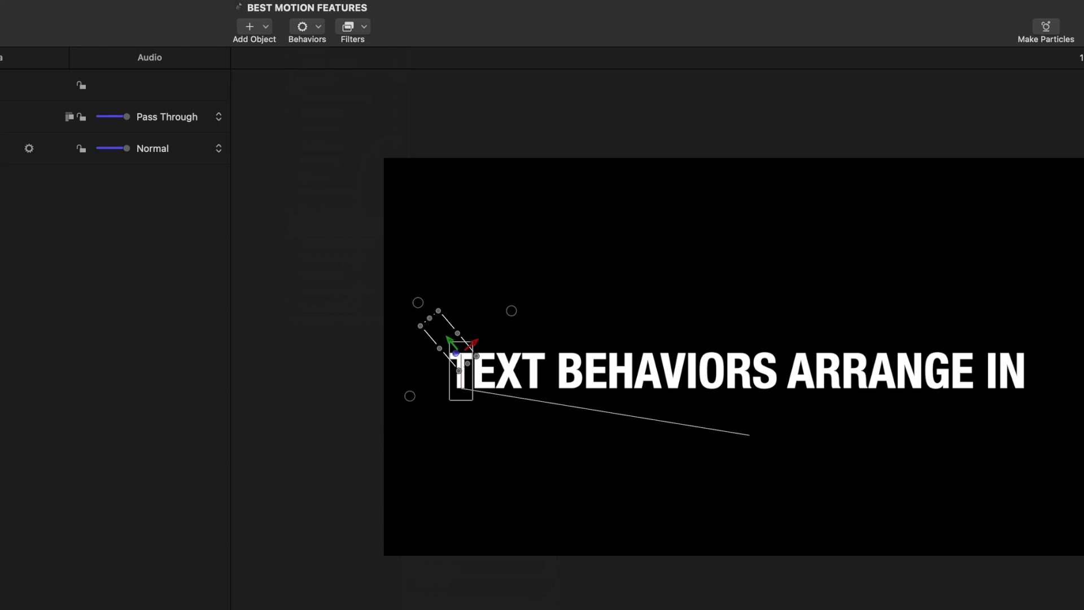
left_click(466, 436)
key("space")
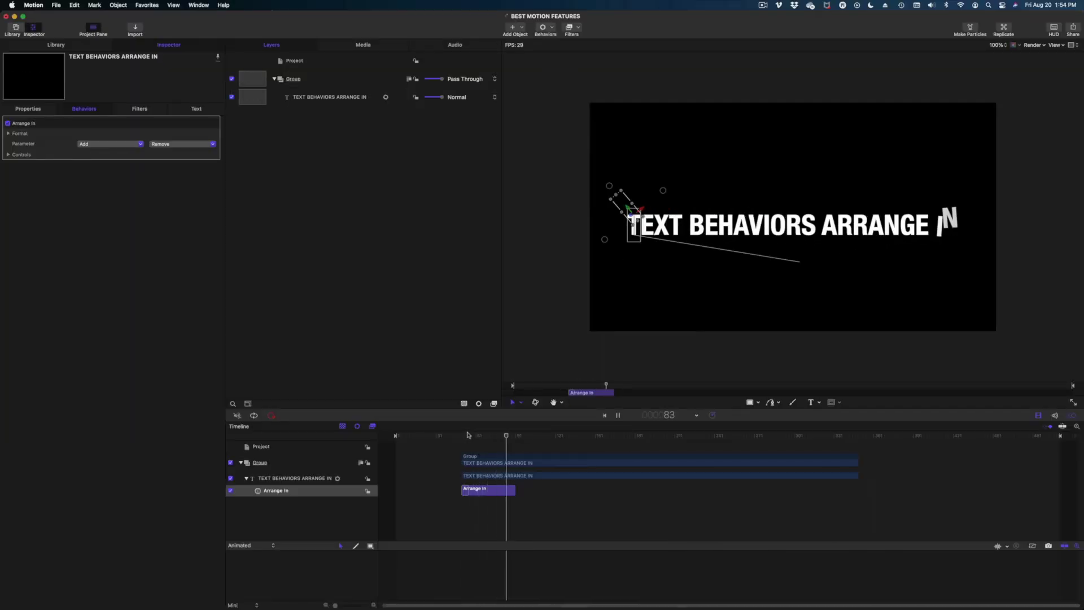
key("space")
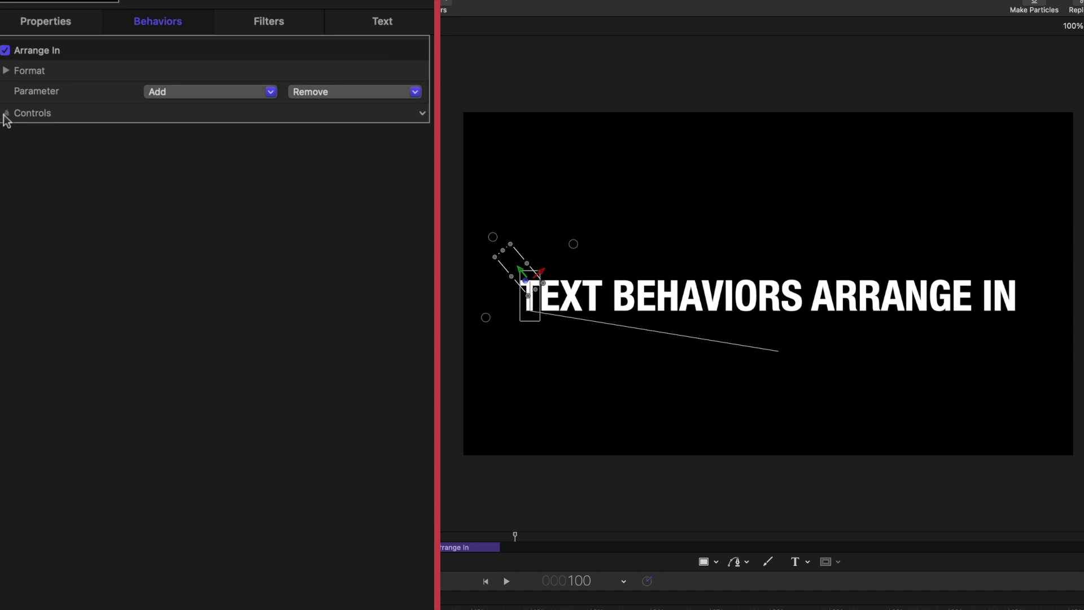
Set the Arrange In behavior's Animate option to Word
left_click(5, 113)
left_click(333, 152)
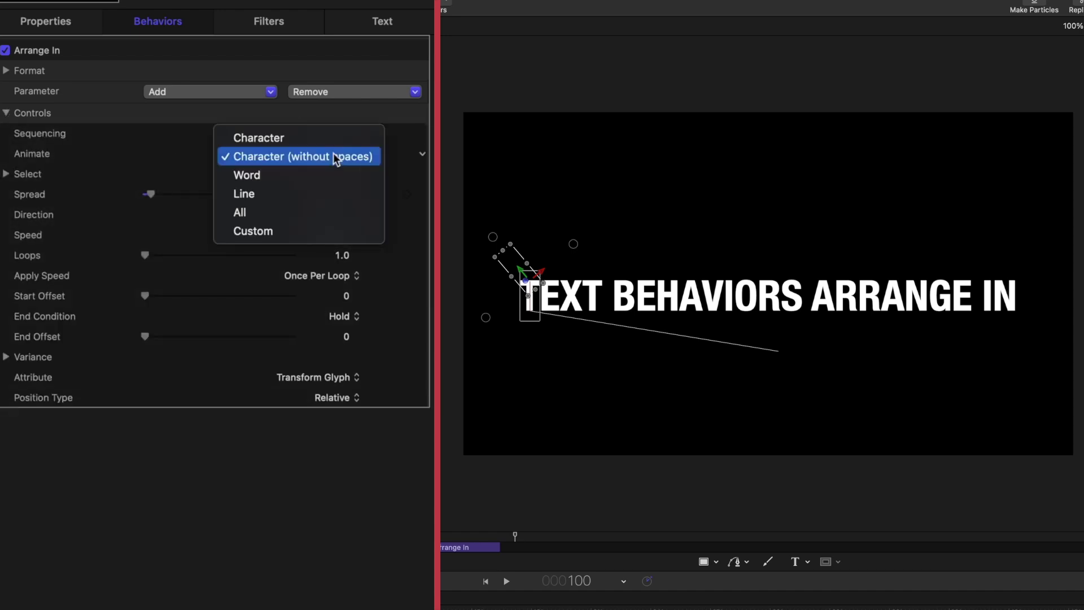
left_click(426, 233)
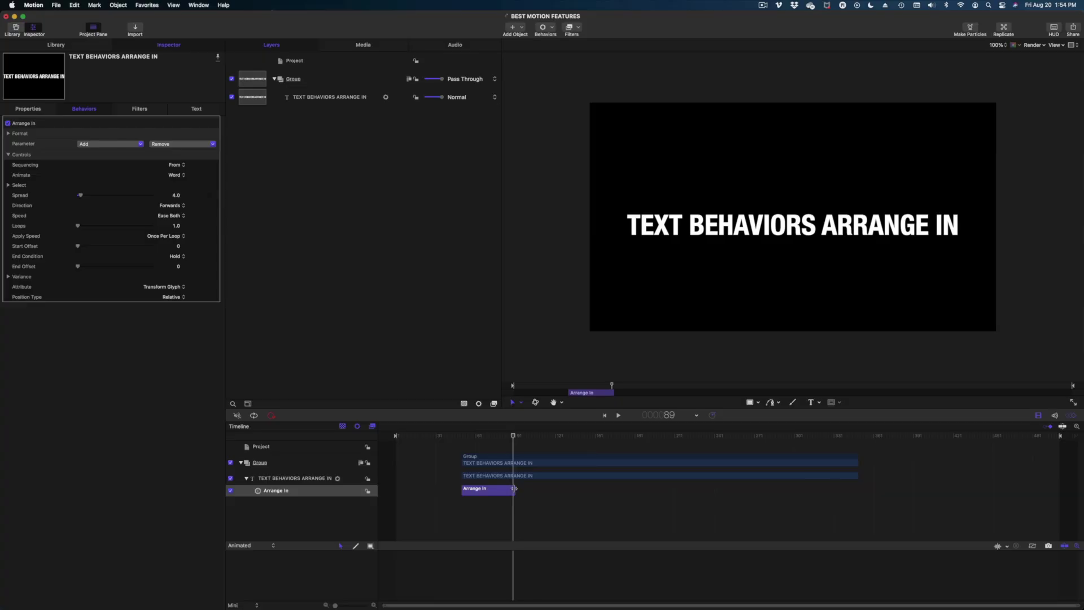
Shorten the Arrange In behavior to end at about frame 69 and preview the faster animation
left_click_drag(514, 491, 486, 491)
key("space")
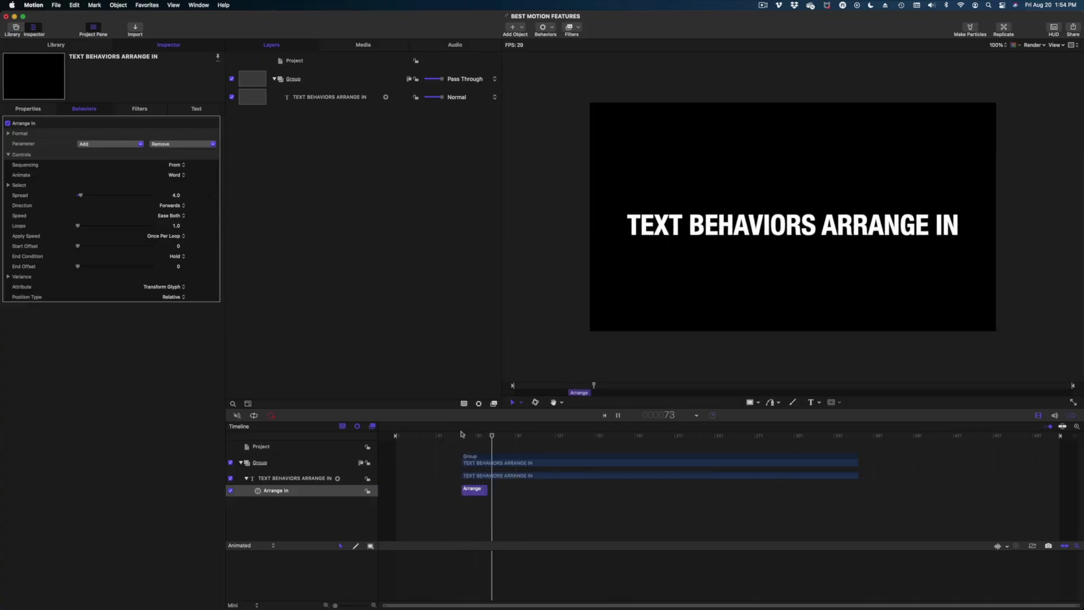
key("space")
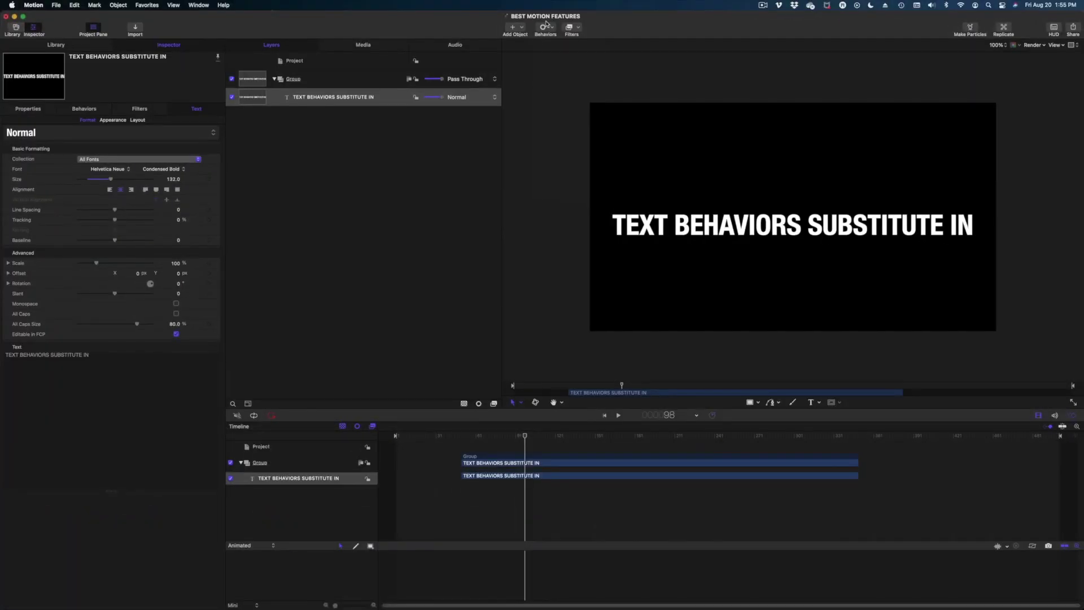
Add the Substitute In behavior from the Text-Basic set to the TEXT BEHAVIORS SUBSTITUTE IN title and preview the animation
left_click(546, 26)
mouse_move(548, 141)
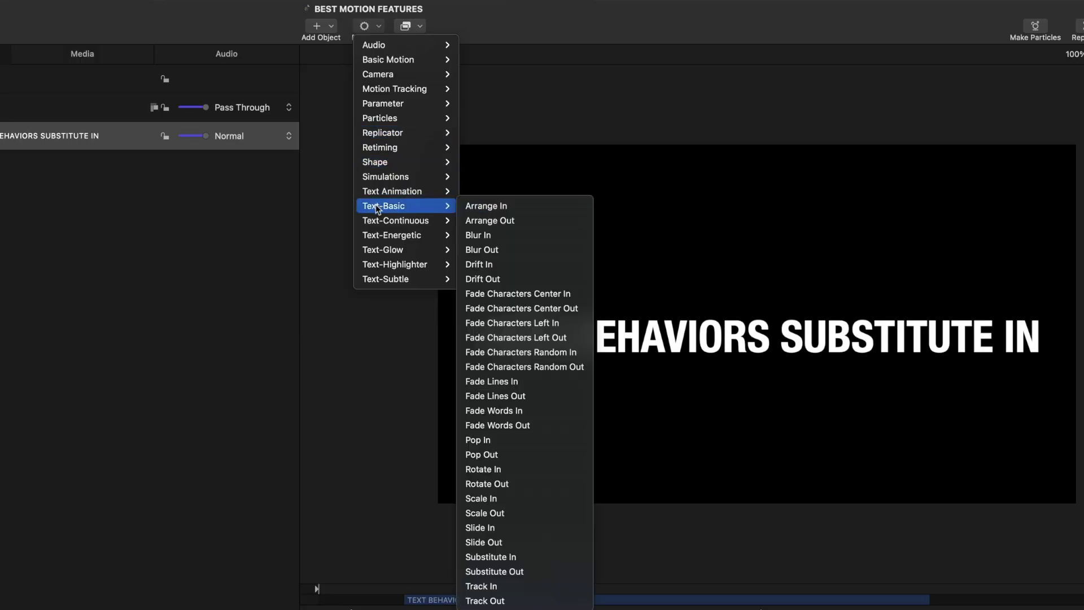
left_click(511, 557)
key("space")
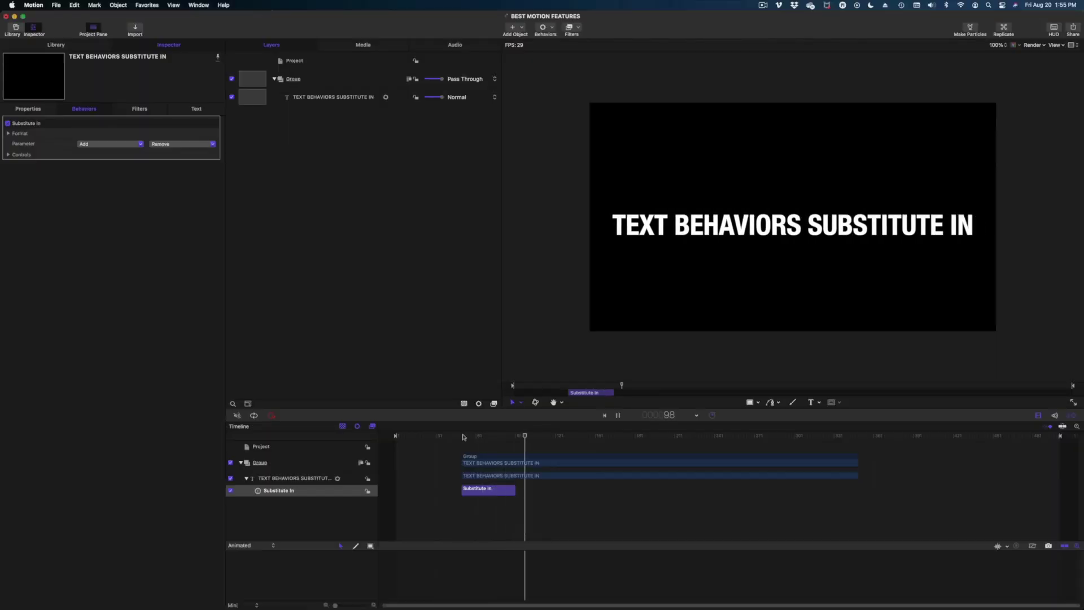
left_click_drag(483, 436, 521, 448)
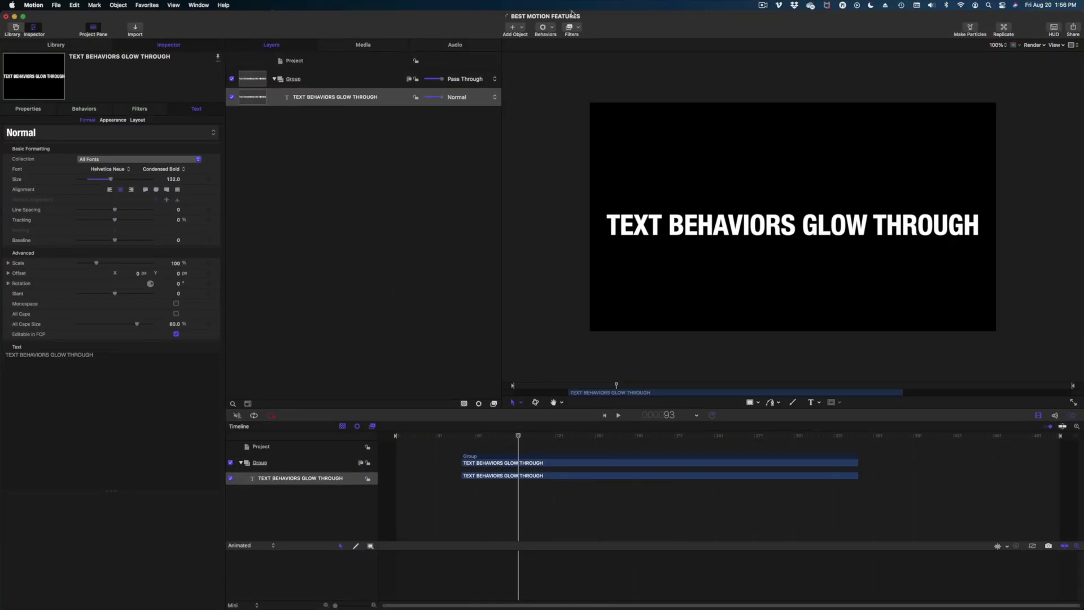
Add the Glow Through behavior from the Text-Highlighter set to the TEXT BEHAVIORS GLOW THROUGH title and move it to start at about frame 82
left_click(542, 34)
mouse_move(569, 180)
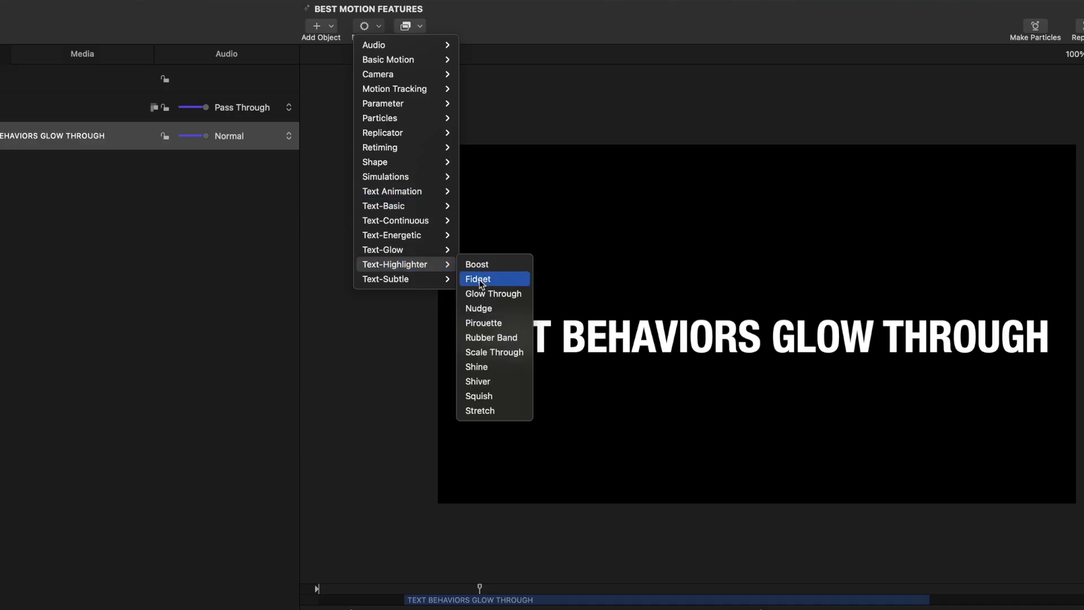
left_click(494, 293)
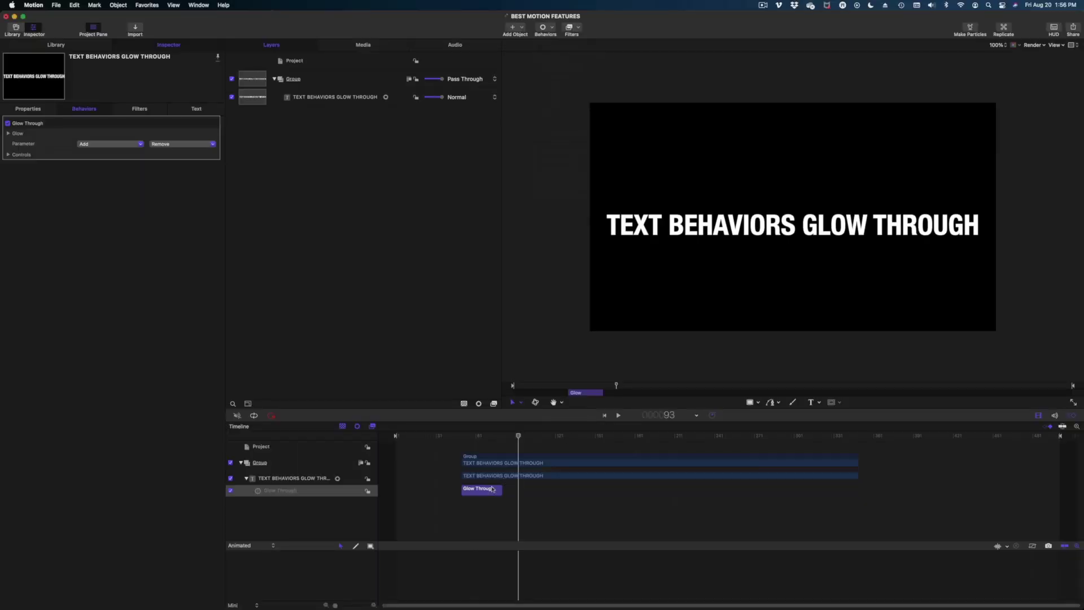
left_click_drag(491, 437, 501, 436)
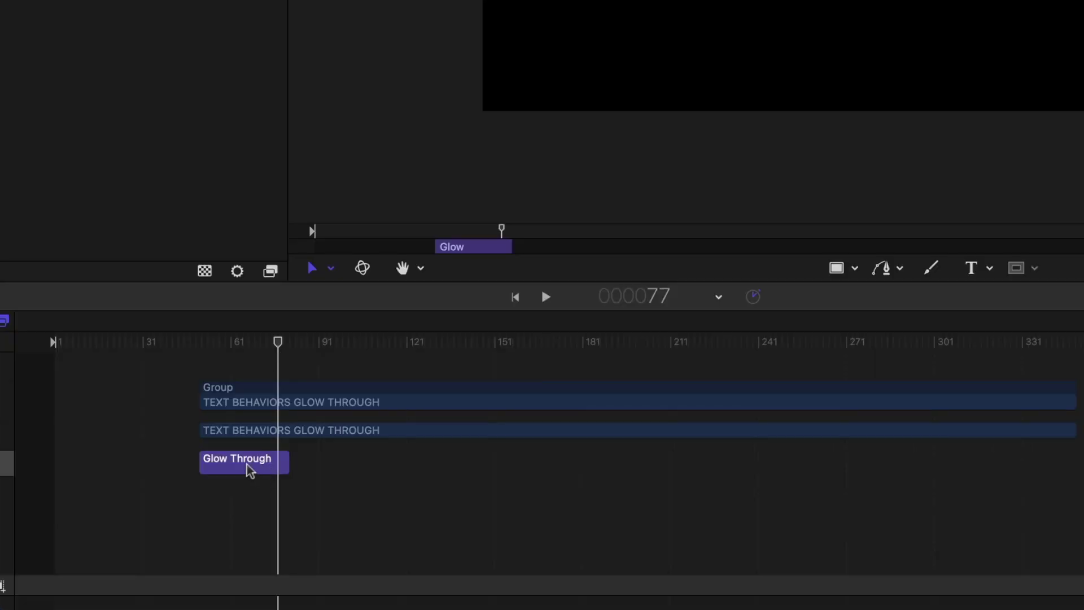
left_click_drag(247, 463, 354, 463)
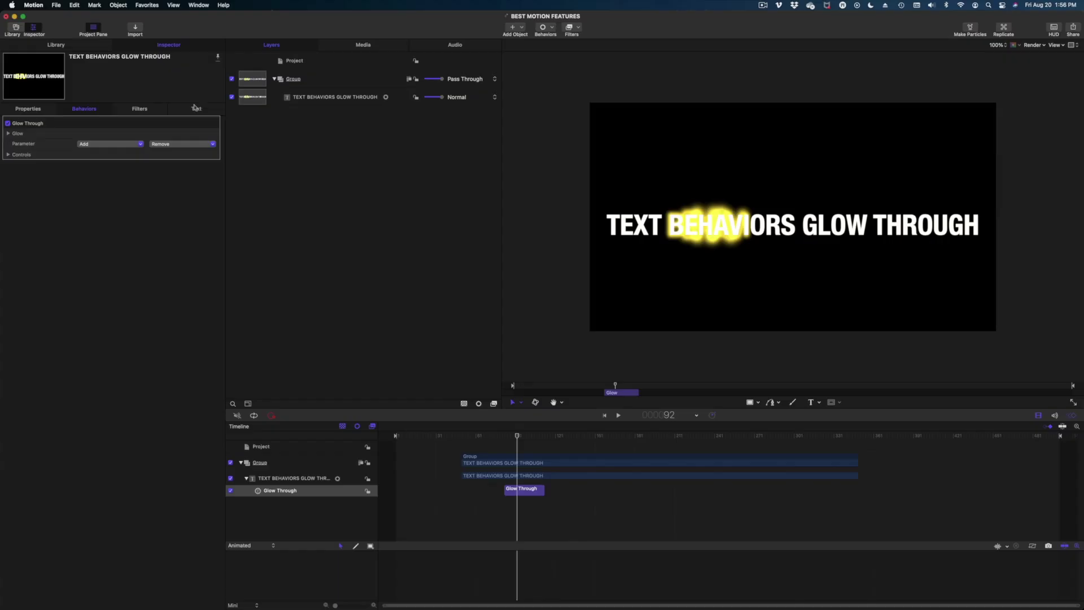
Change the TEXT BEHAVIORS GLOW THROUGH title's glow color to light blue and preview the animation
left_click(196, 110)
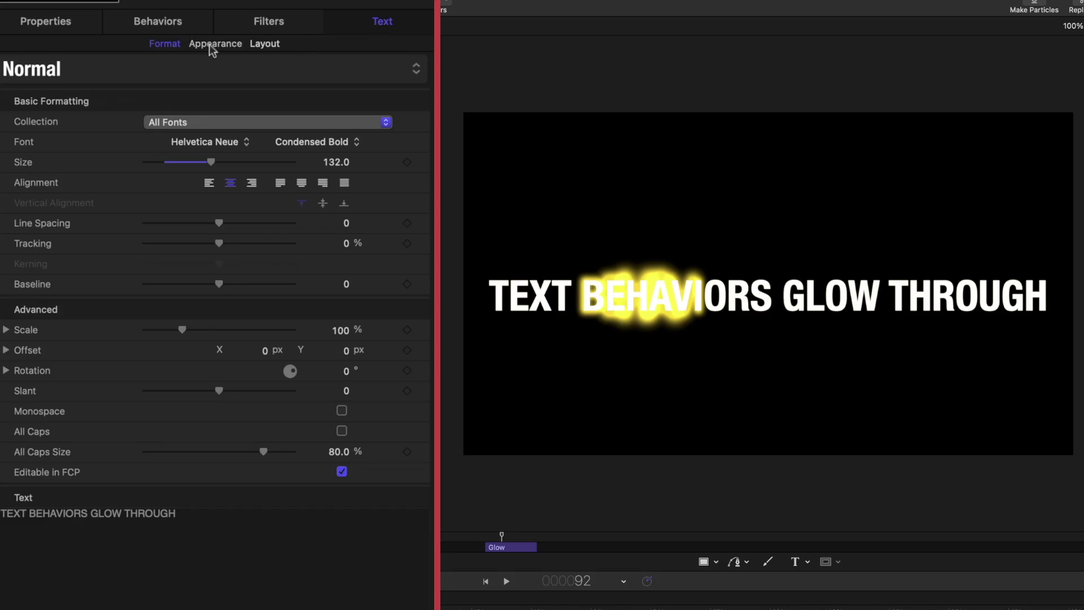
left_click(211, 44)
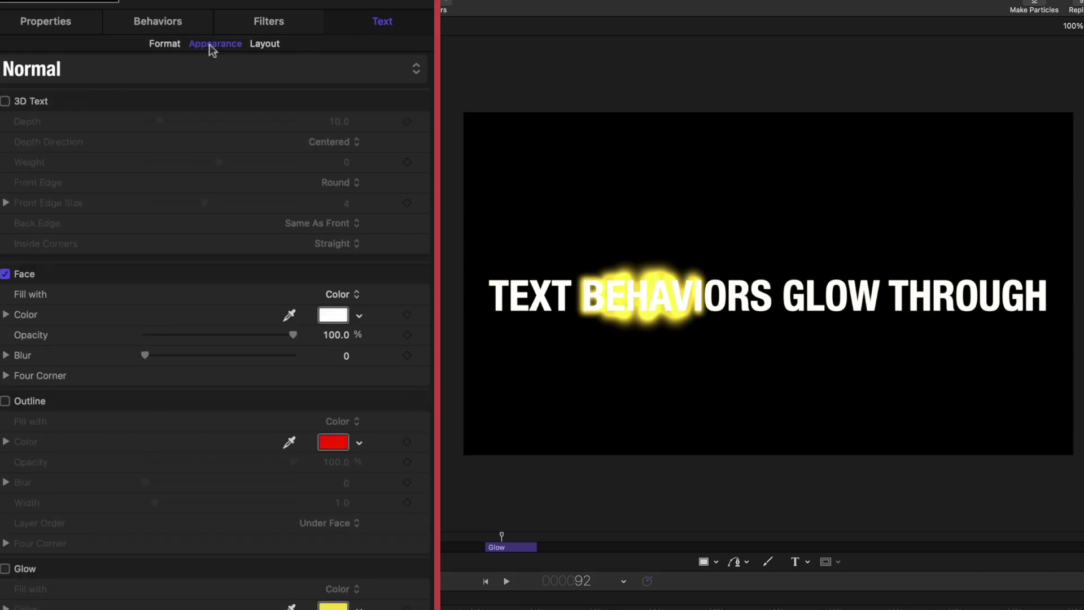
left_click(333, 605)
left_click(339, 290)
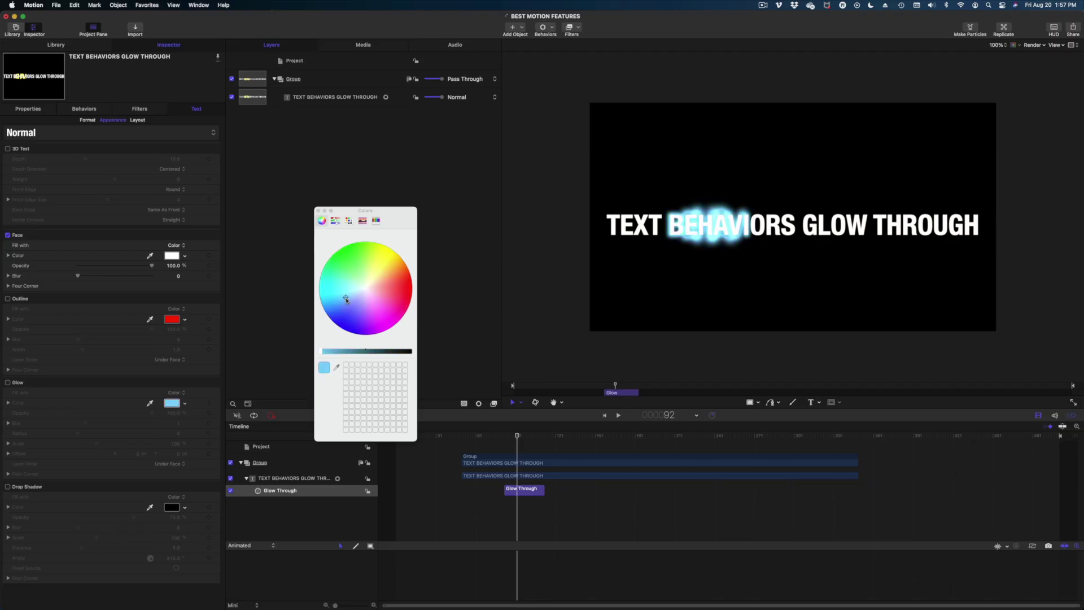
left_click_drag(346, 299, 348, 296)
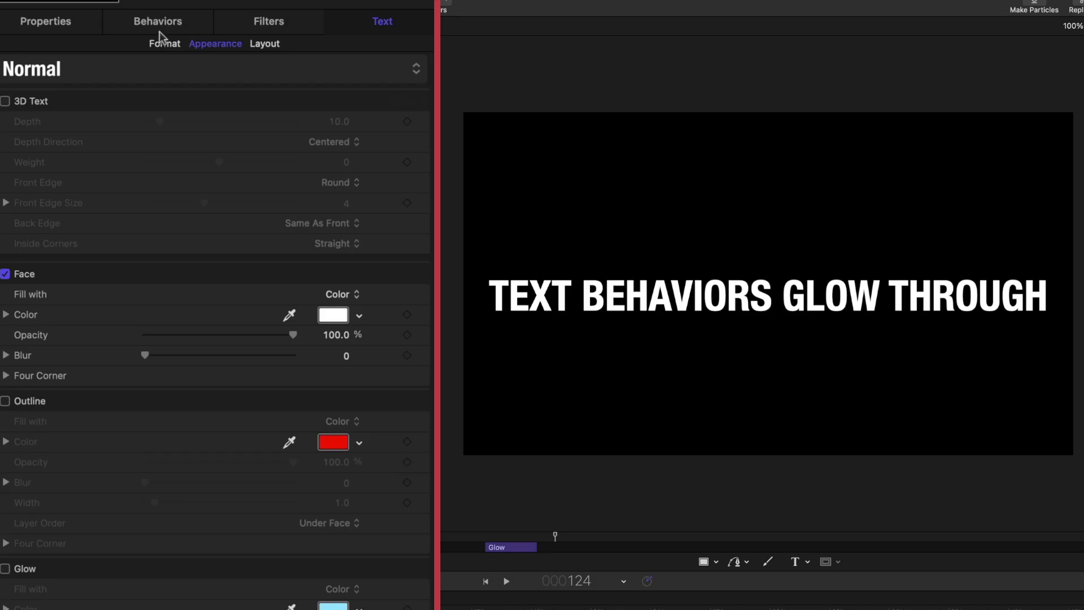
Set the Glow Through behavior's Direction to Backwards and preview the animation
left_click(160, 25)
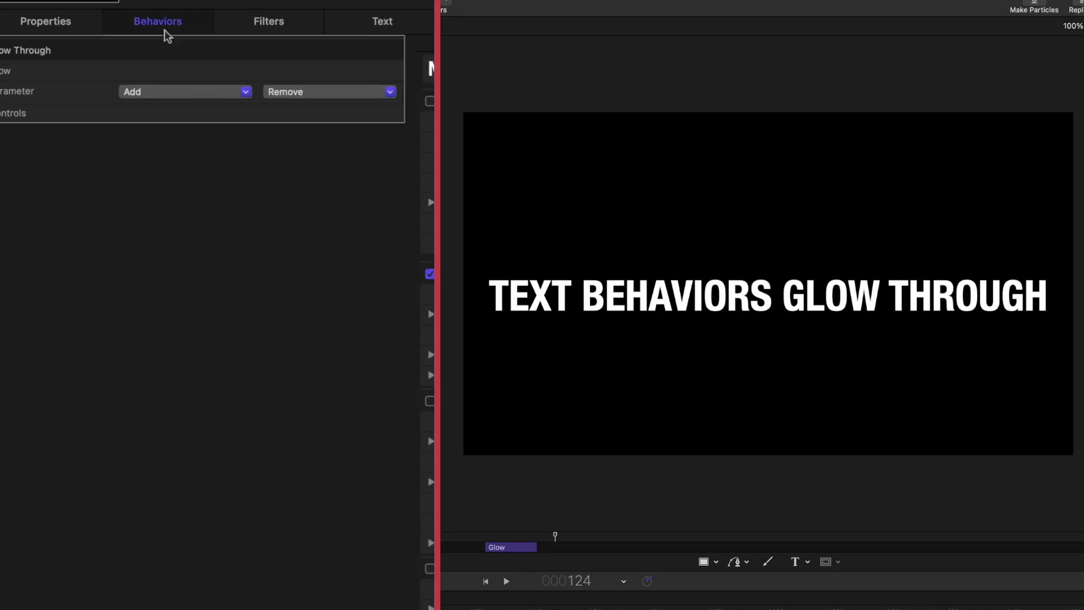
left_click(5, 114)
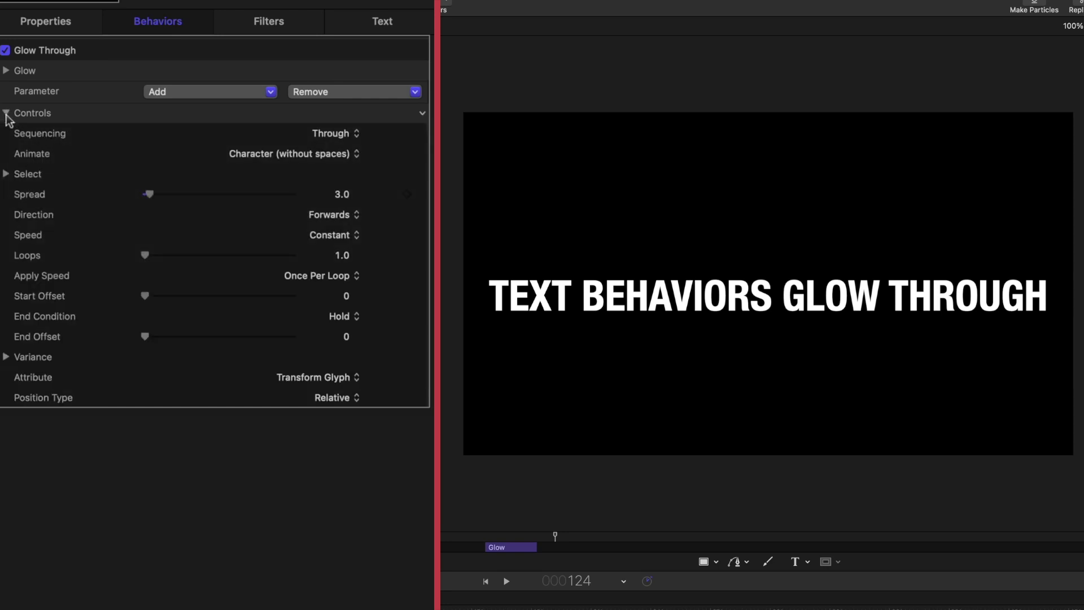
left_click(327, 222)
left_click(373, 236)
key("space")
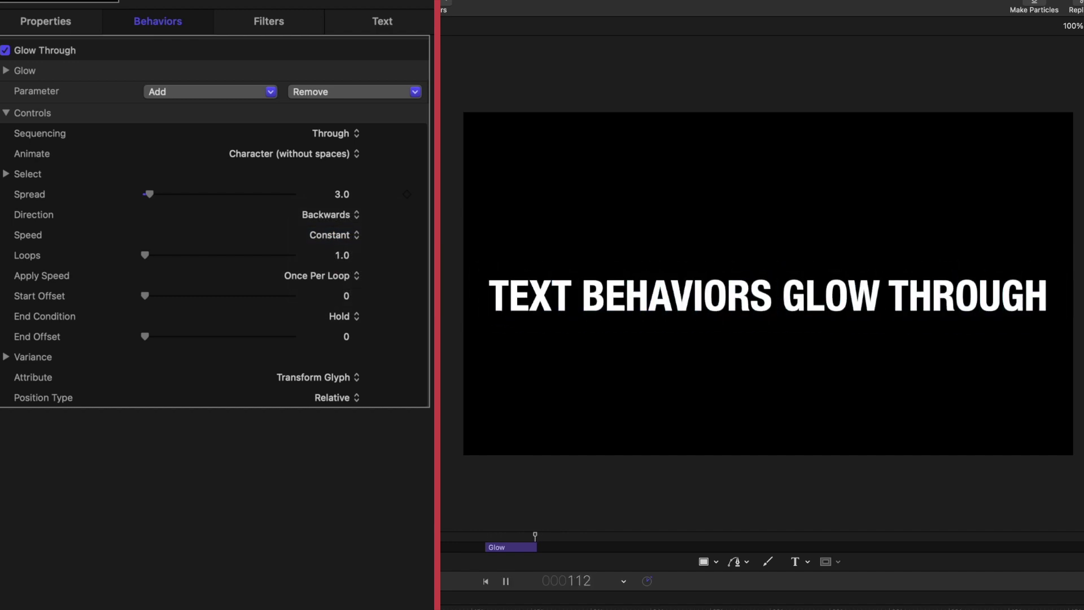
Examine the Glow Through behavior's Glow settings and the parameters that can be added to it
left_click(5, 70)
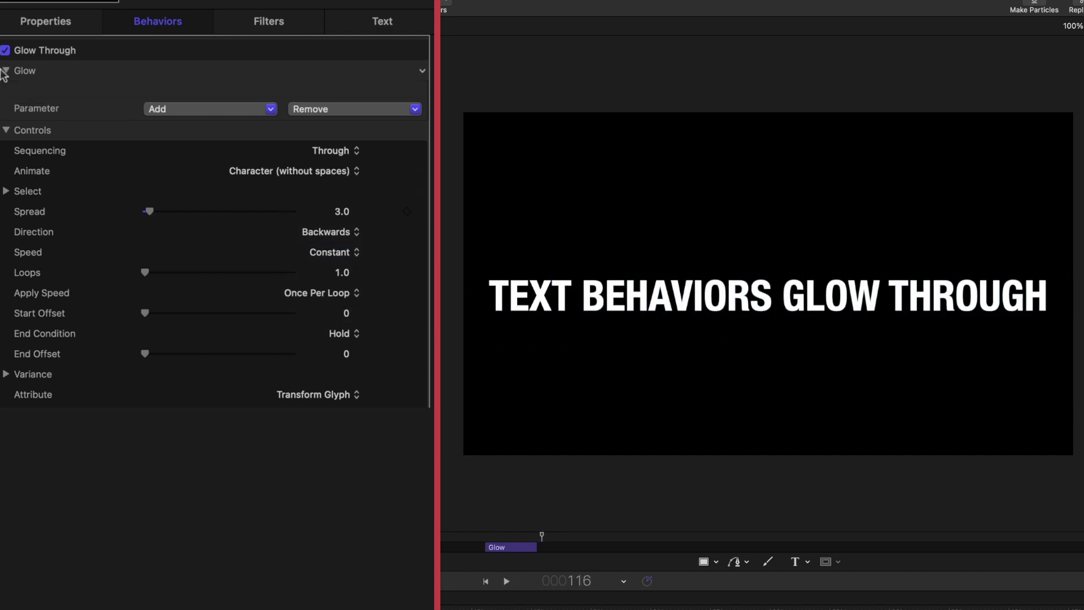
left_click(254, 91)
left_click_drag(249, 91, 194, 153)
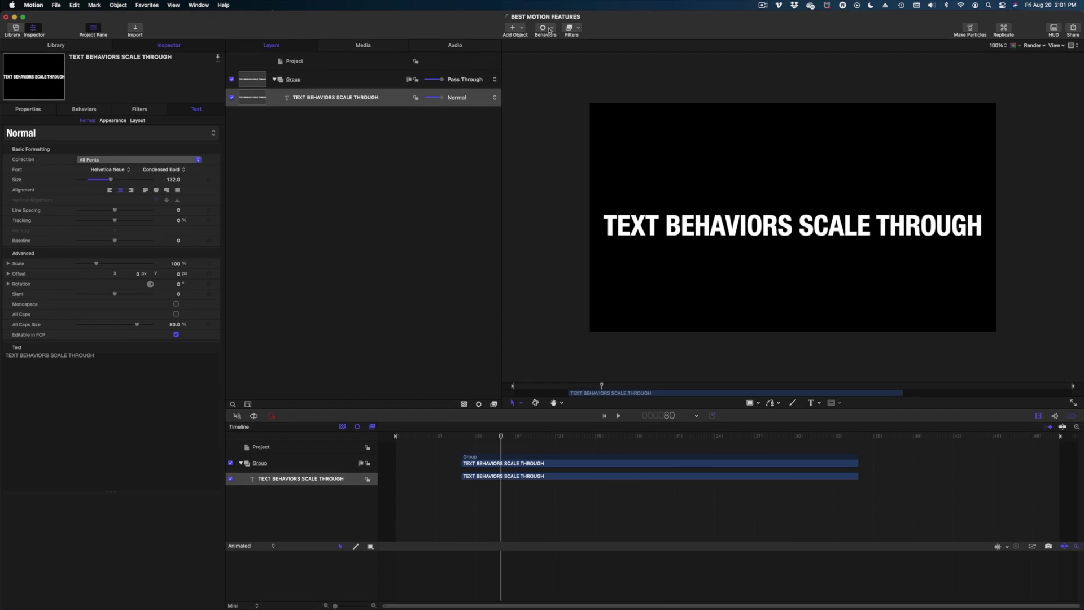
Add the Text-Highlighter Scale Through behavior to the TEXT BEHAVIORS SCALE THROUGH title, move it to start at about frame 91, and preview it
left_click(549, 29)
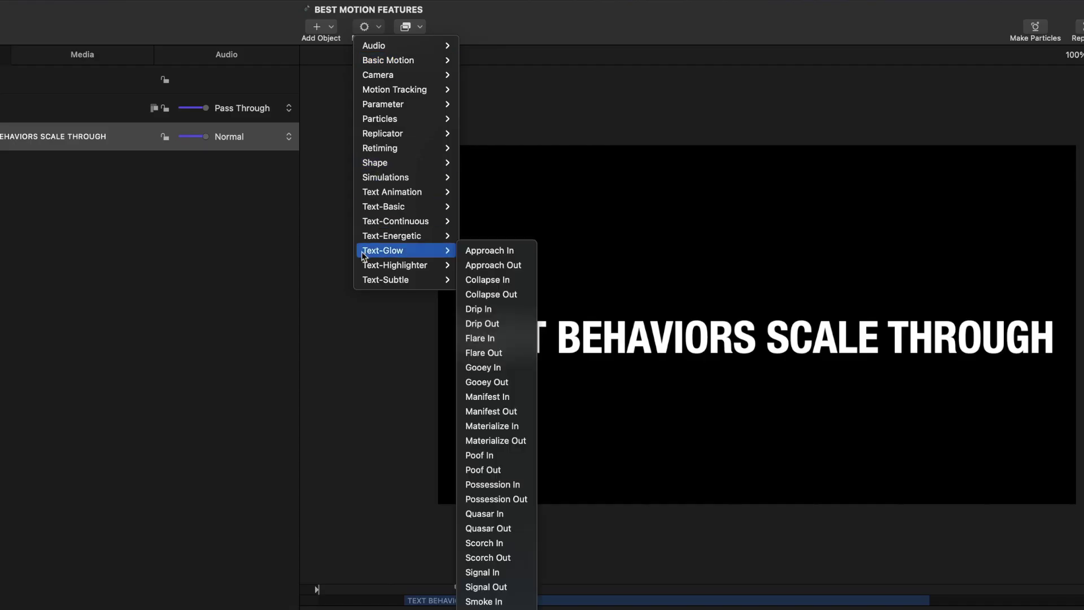
mouse_move(559, 179)
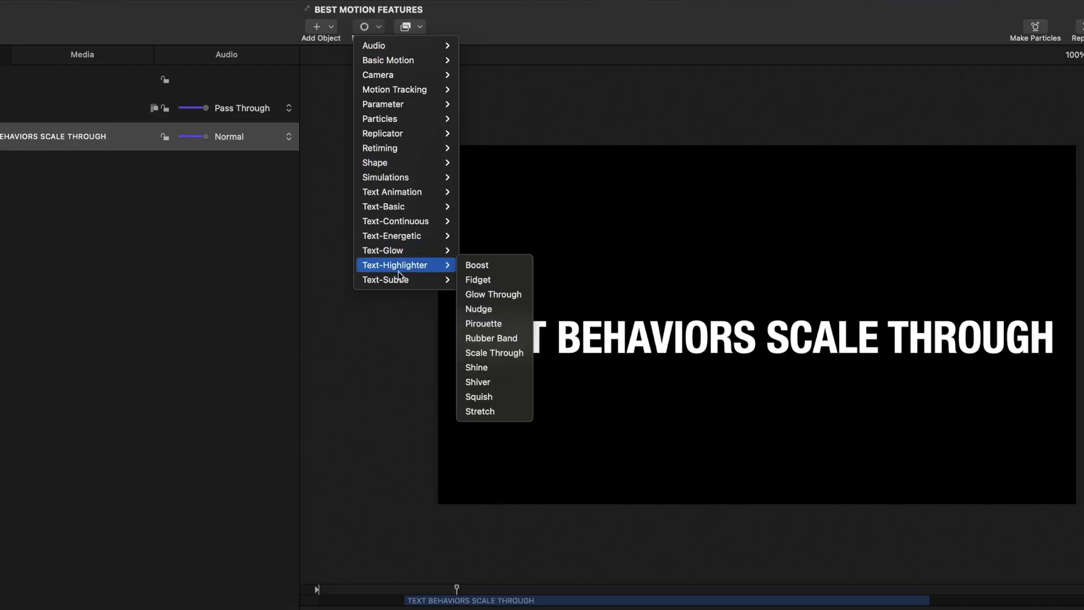
left_click(498, 354)
left_click_drag(486, 490, 547, 492)
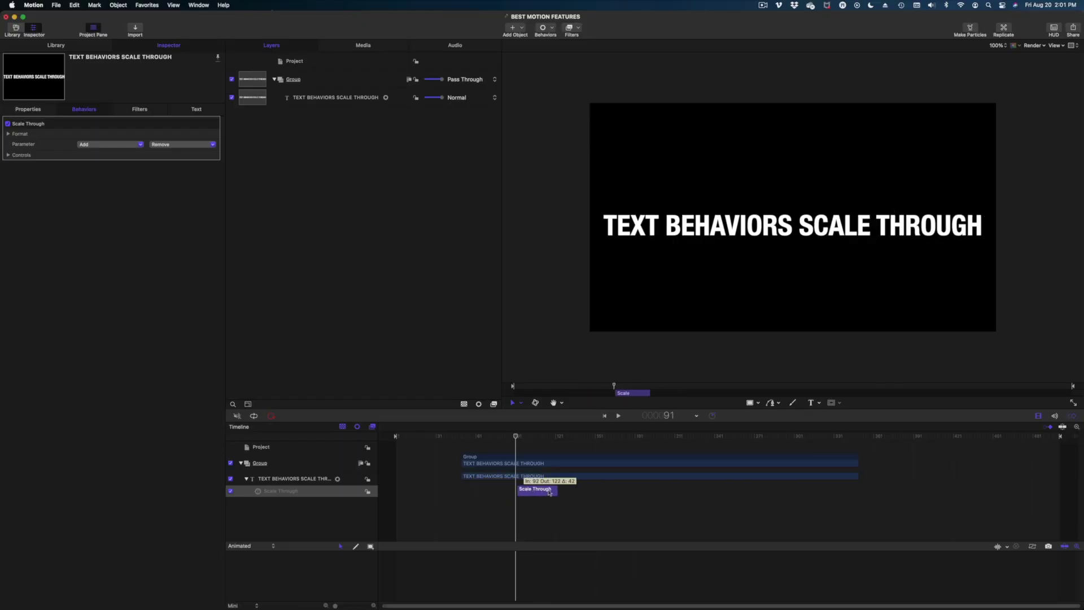
left_click(505, 441)
key("space")
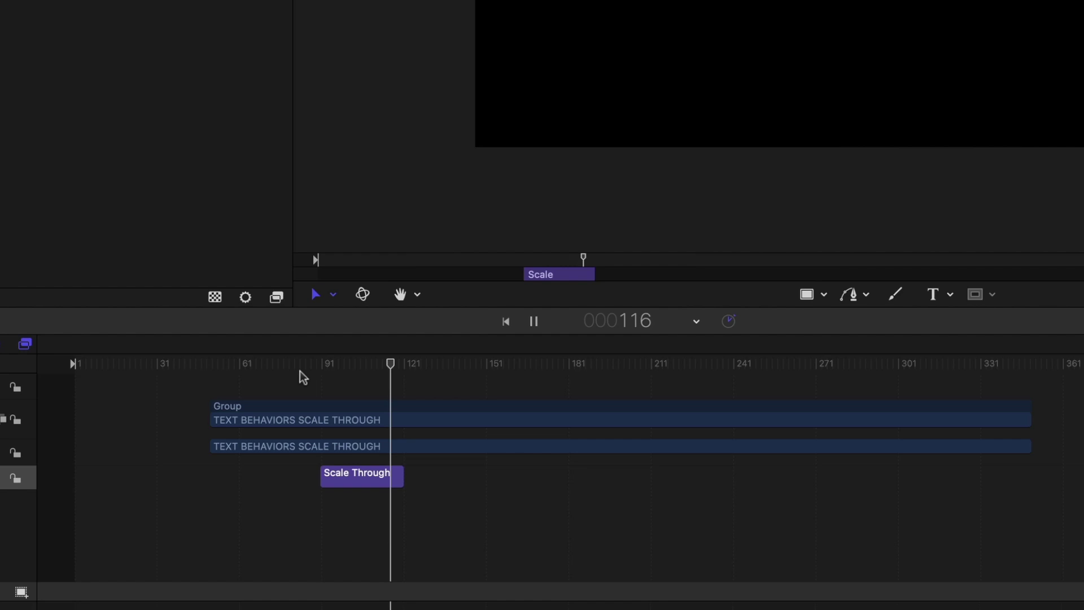
key("space")
Lengthen the Scale Through behavior to end at about frame 168 and preview the slower animation
left_click_drag(402, 474, 532, 474)
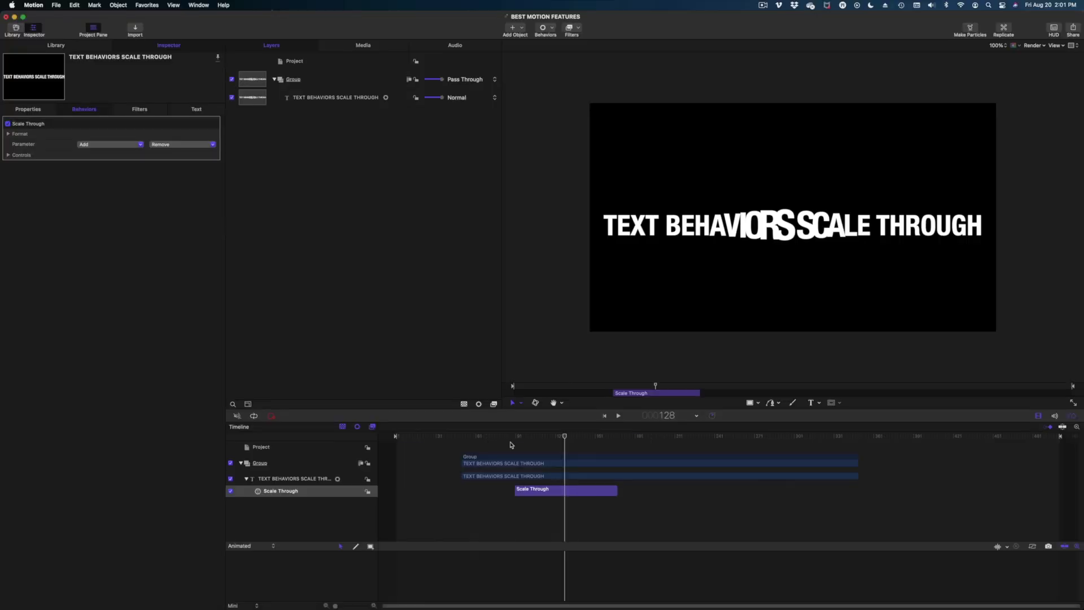
left_click(316, 363)
key("space")
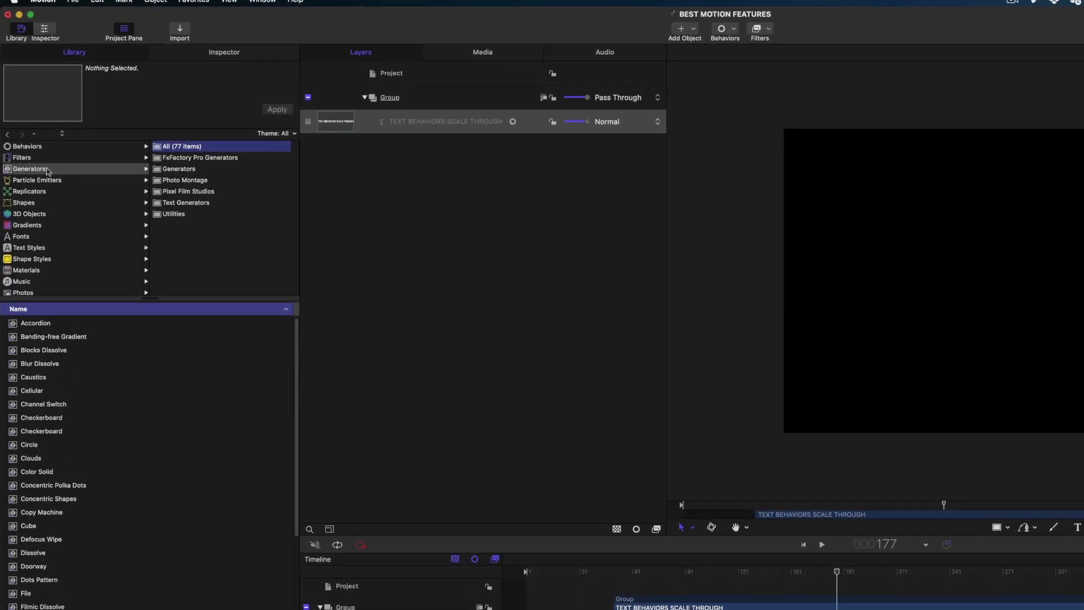
Add the Cellular generator from the Library to the project's group and preview its moving pattern
scroll(132, 550, "down", 3)
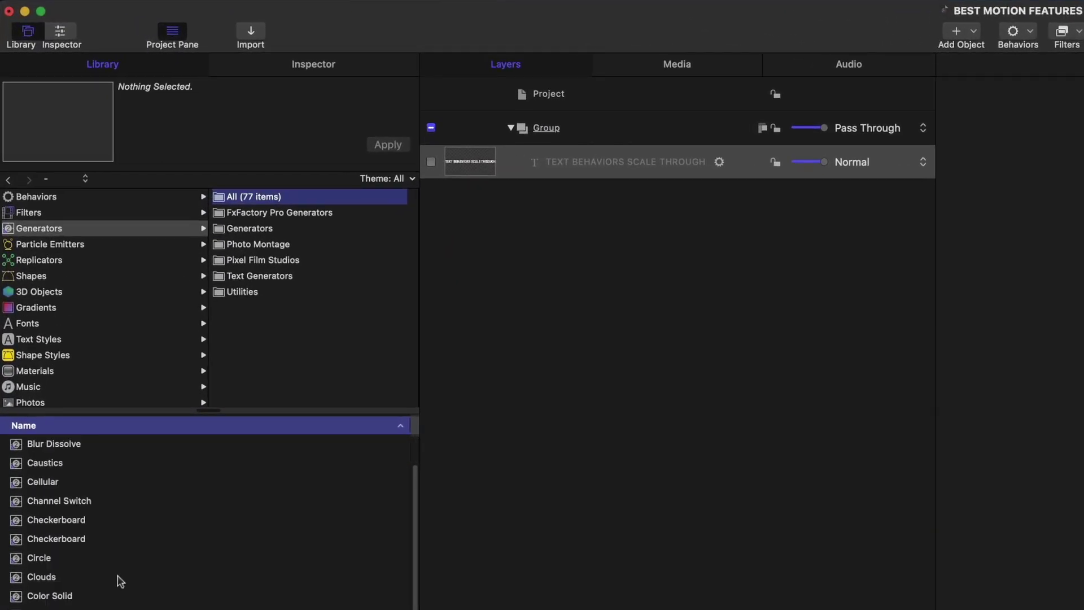
scroll(167, 584, "up", 1)
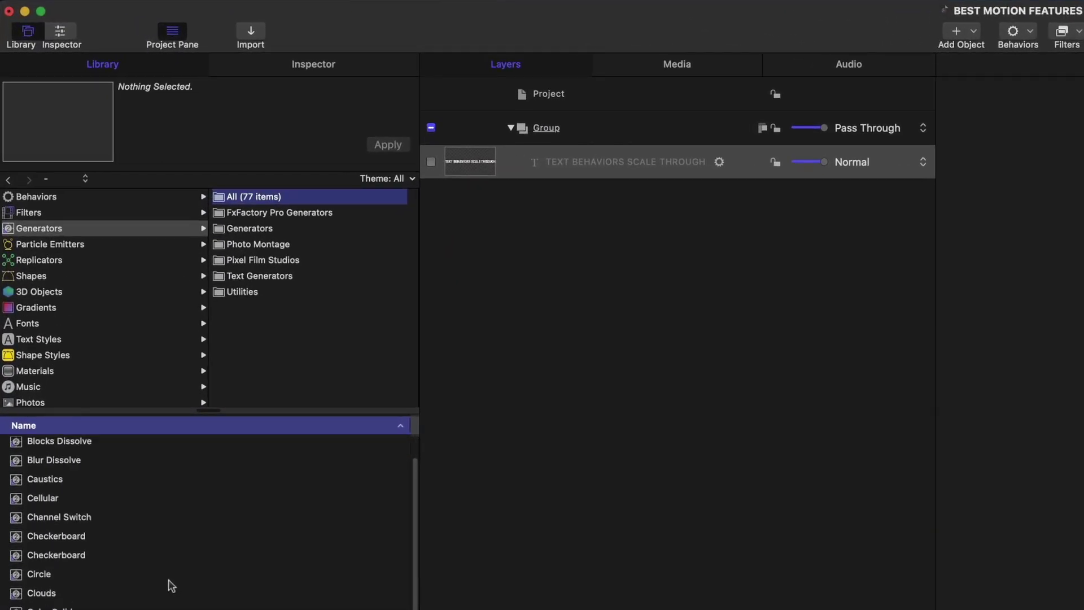
scroll(107, 544, "up", 2)
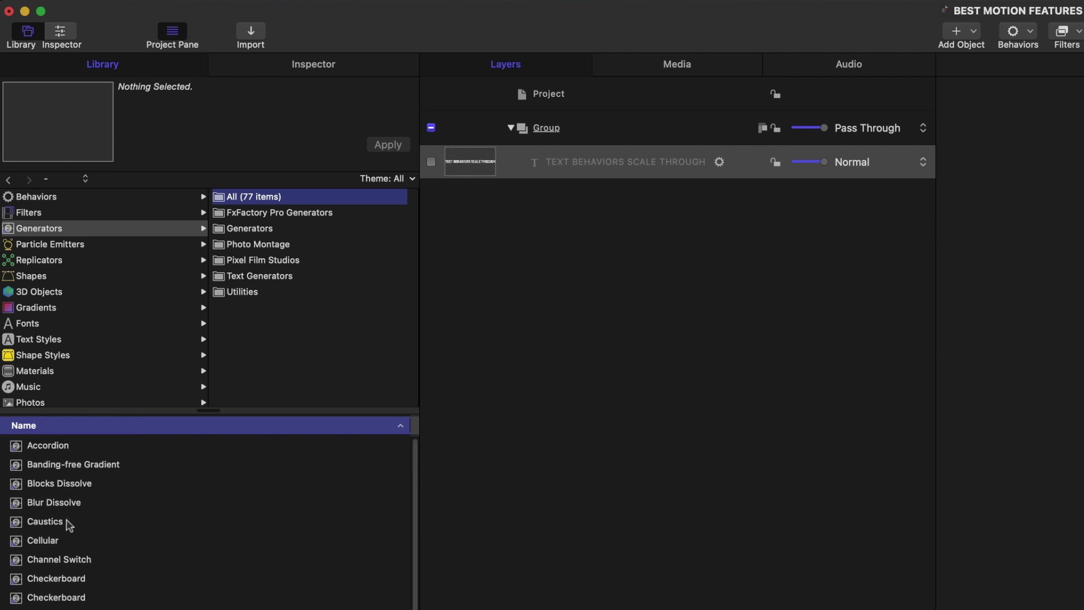
left_click_drag(62, 541, 691, 143)
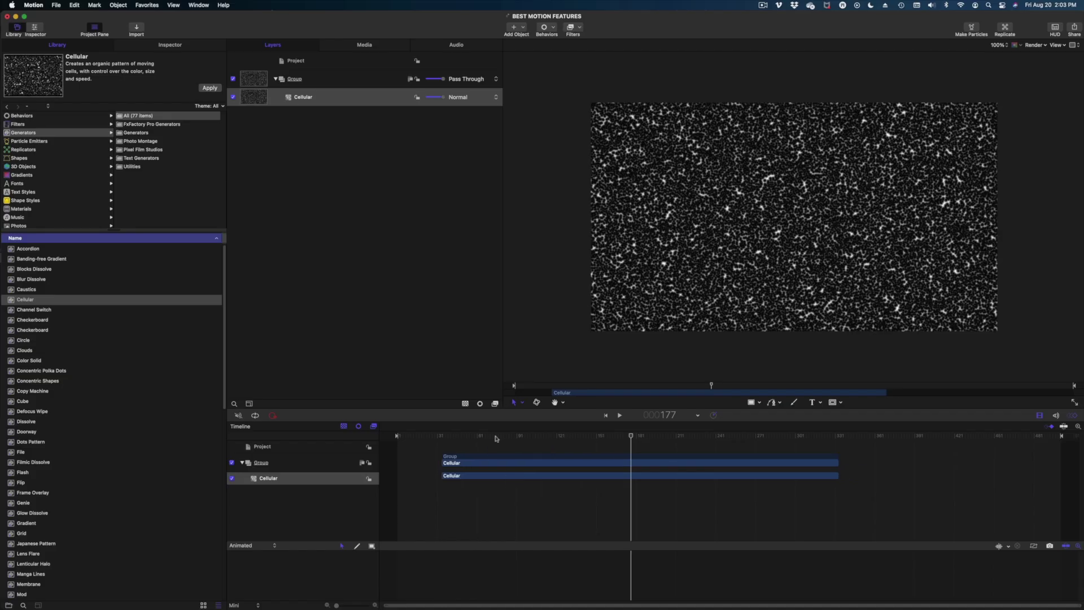
left_click_drag(496, 438, 598, 439)
key("space")
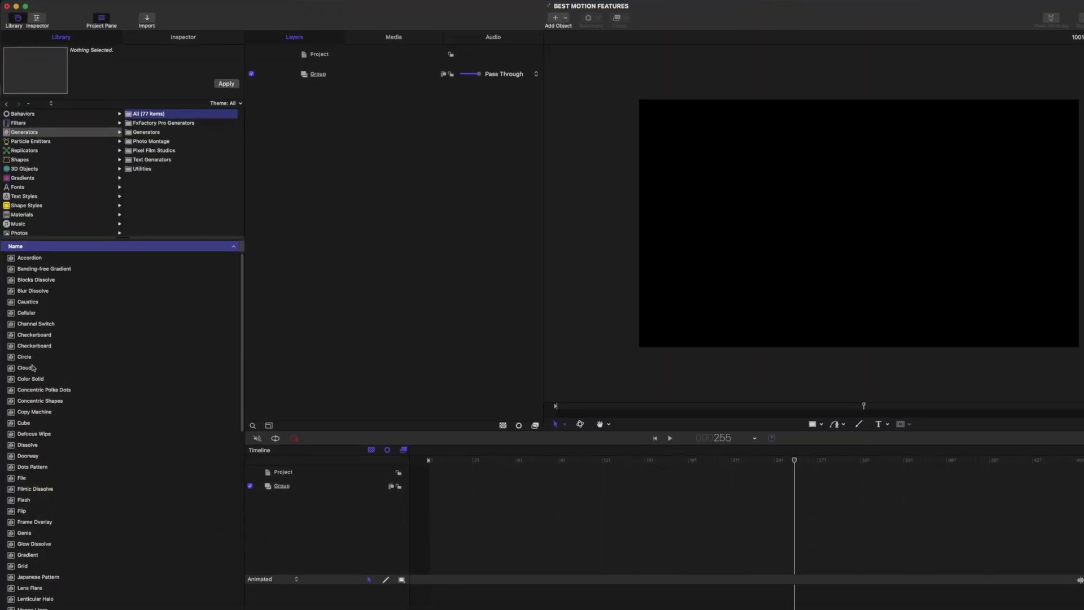
Add the Color Solid generator in a new group and move that group to start at about frame 38
left_click(40, 358)
left_click_drag(79, 528, 587, 85)
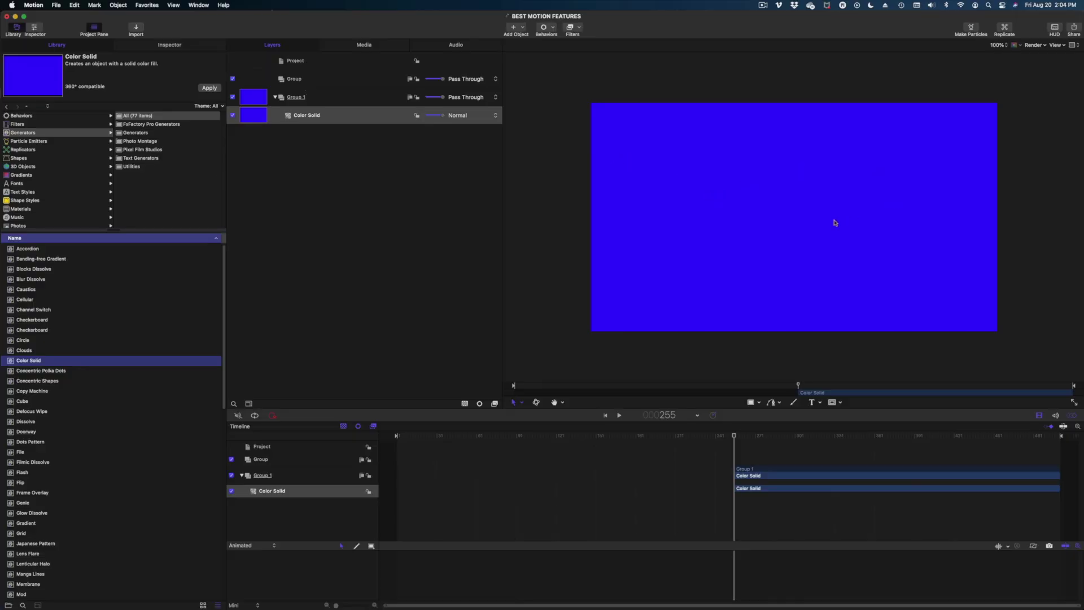
left_click_drag(738, 470, 599, 439)
left_click(467, 438)
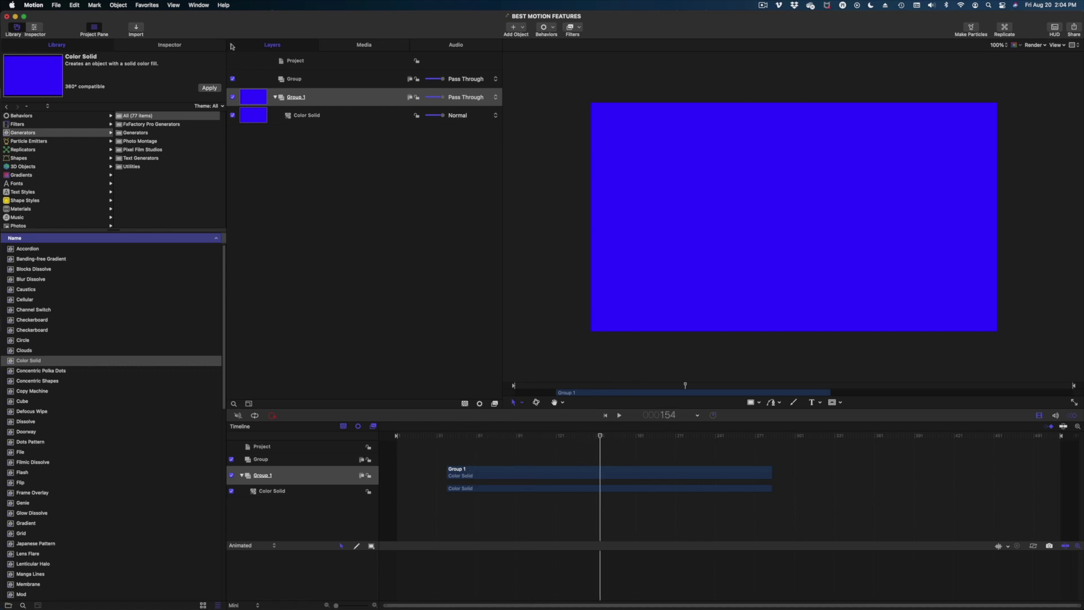
Change the Color Solid generator's color to the white Snow pencil color
left_click(175, 45)
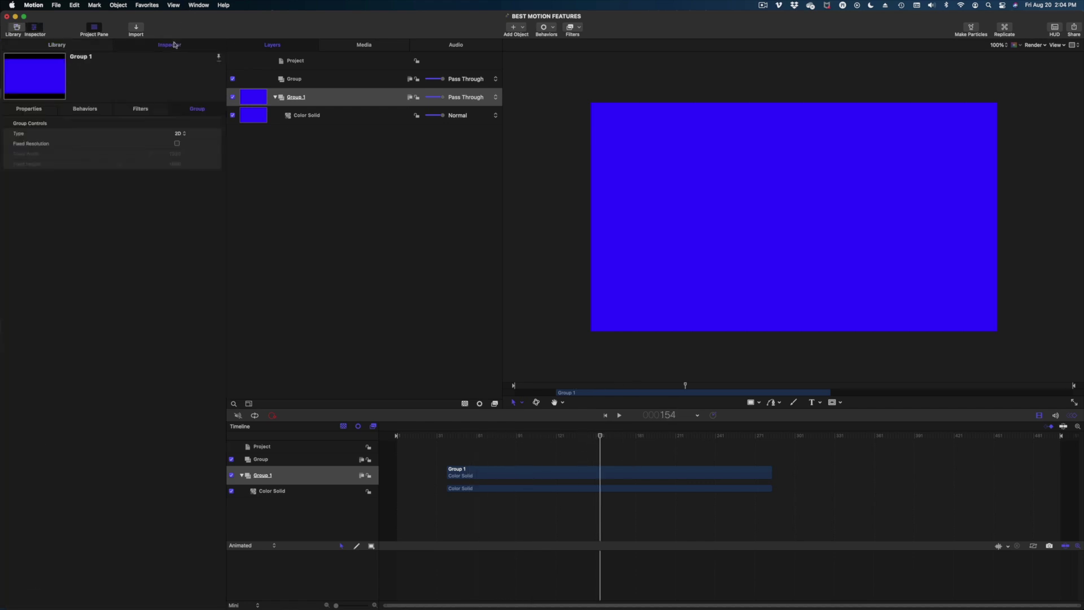
left_click(294, 114)
left_click(171, 164)
mouse_move(322, 276)
left_mouse_down()
mouse_move(370, 290)
mouse_move(375, 266)
mouse_move(367, 272)
left_mouse_up()
left_click(376, 220)
left_click(412, 261)
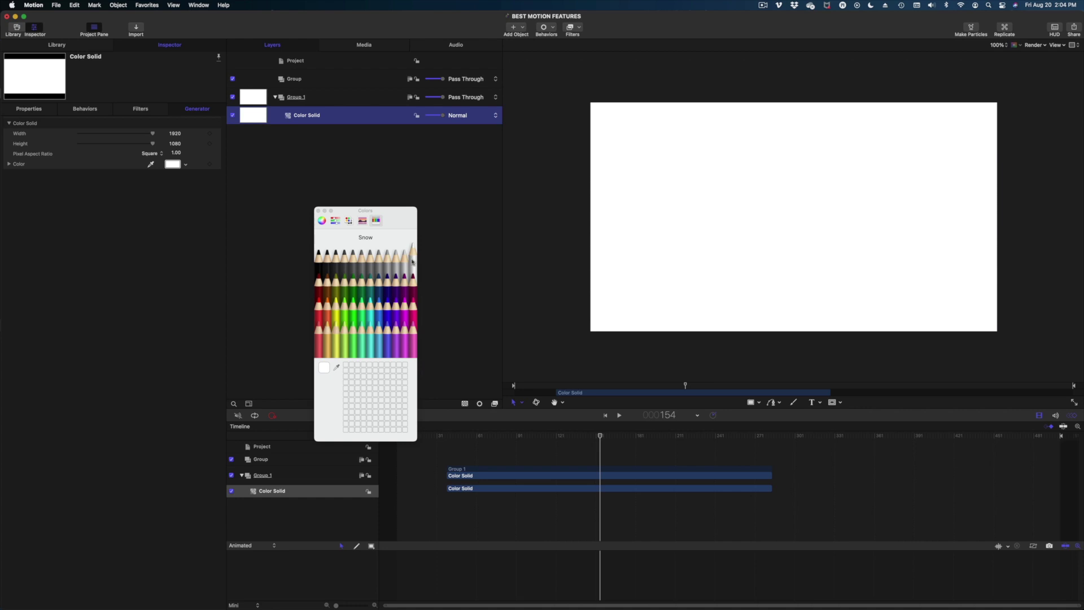
left_click(317, 211)
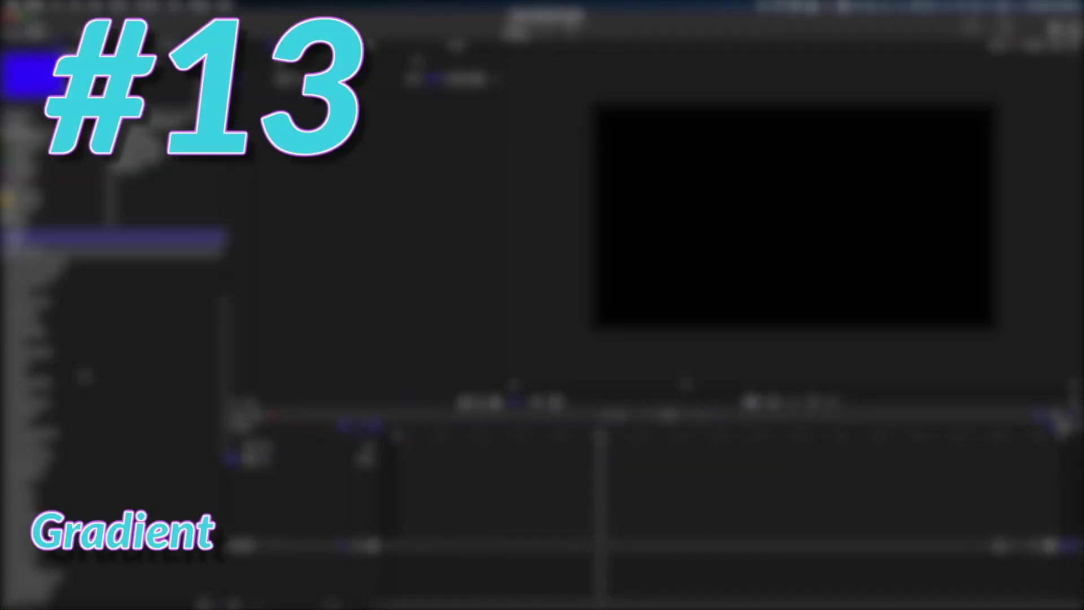
Add the Gradient generator in a new group and move that group to start at about frame 106
left_click_drag(34, 242, 339, 84)
left_click_drag(450, 119, 450, 118)
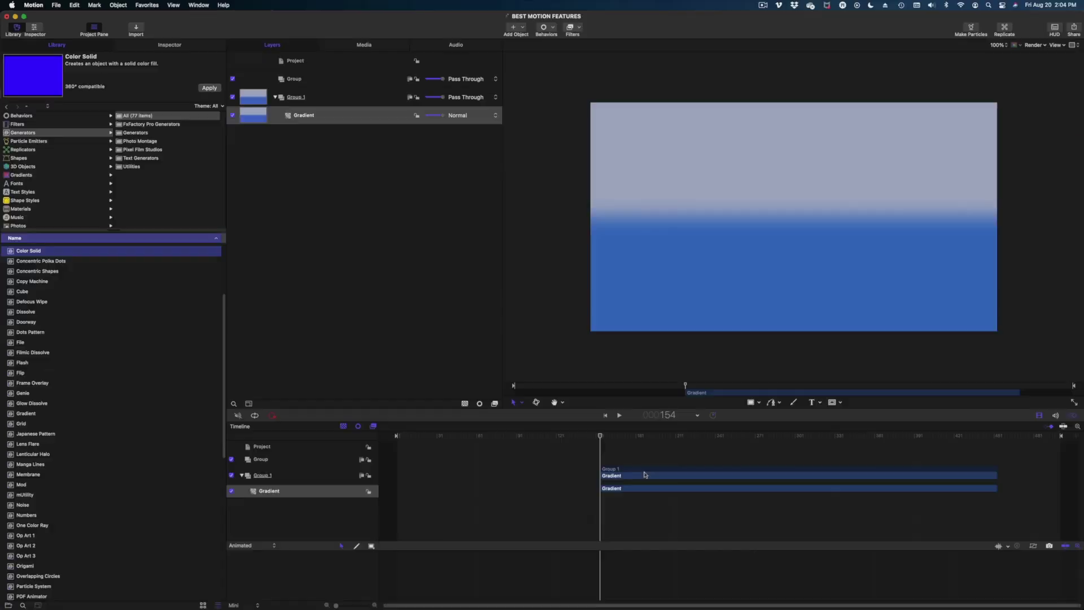
left_click(760, 609)
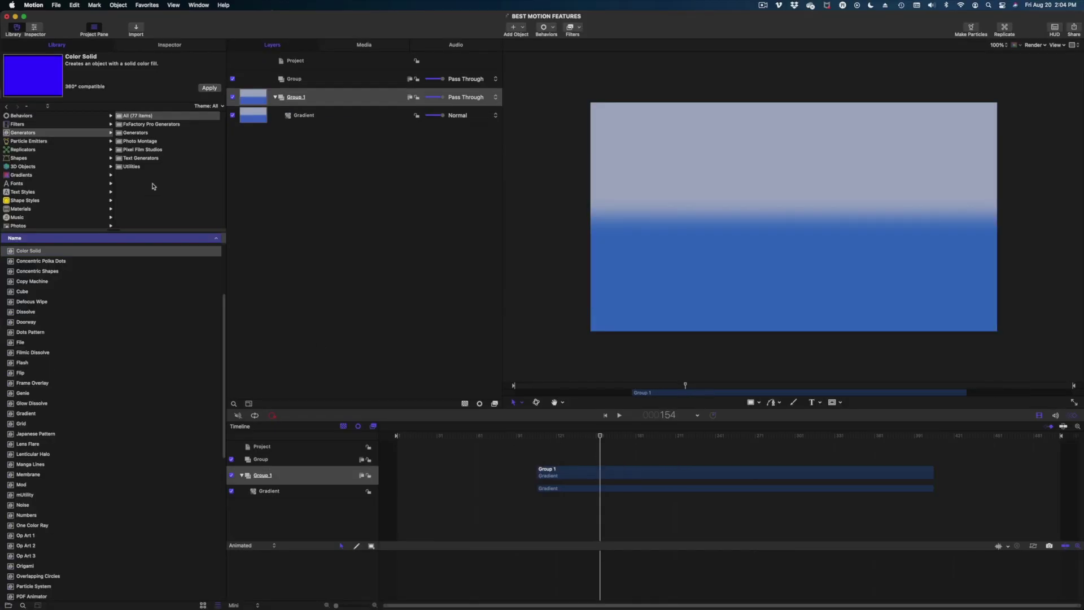
Expand the Gradient generator's gradient controls and set its first color tag to a muted red (Red 0.77, Green 0.41, Blue 0.39)
left_click(277, 120)
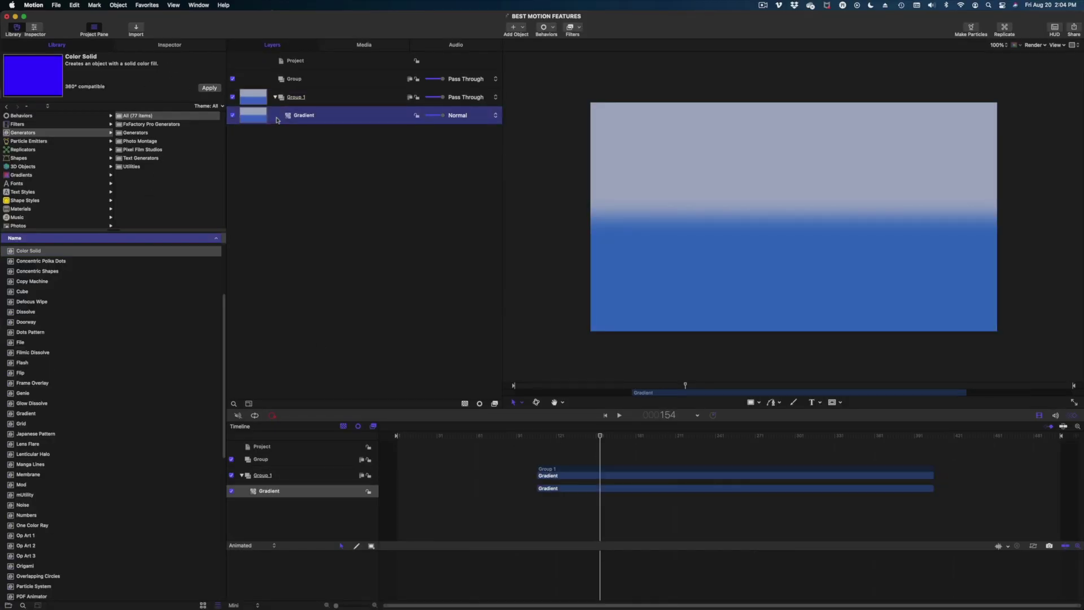
left_click(190, 49)
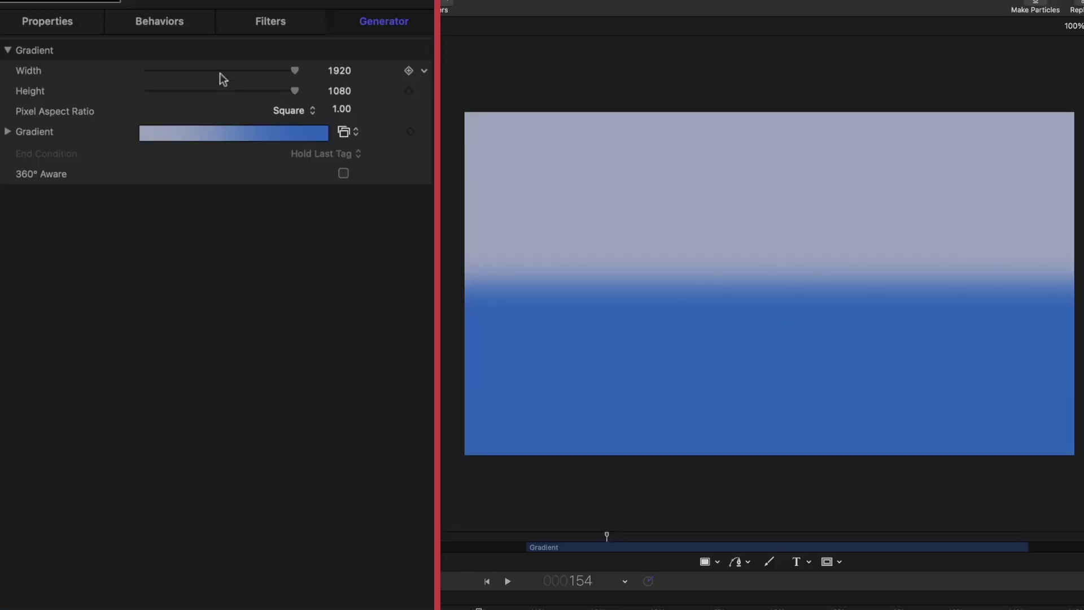
left_click(8, 133)
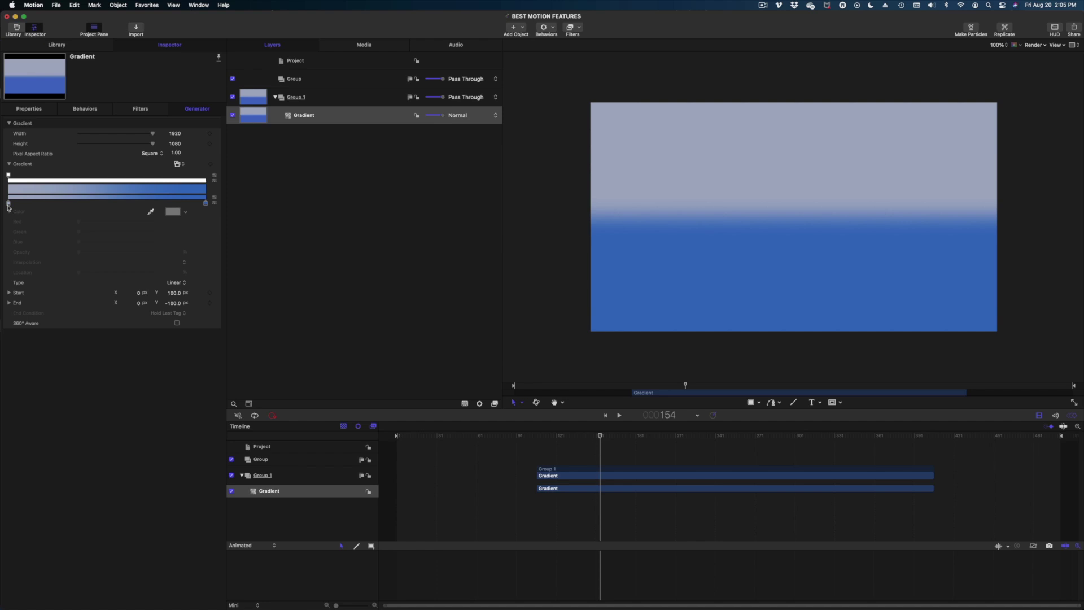
left_click(6, 208)
left_click(334, 226)
left_click(777, 369)
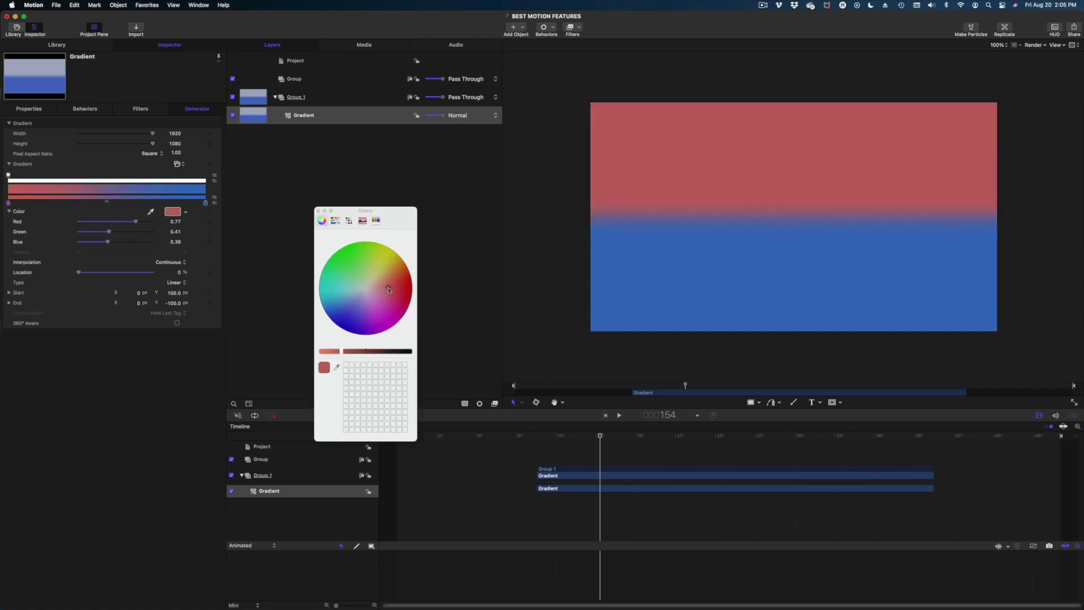
Set the gradient's end color to dark purple and adjust its first color to Red 0.77, Green 0.41, Blue 0.35
left_click(205, 204)
left_click(373, 329)
left_click(367, 352)
left_click(8, 204)
left_click(388, 286)
left_click(367, 351)
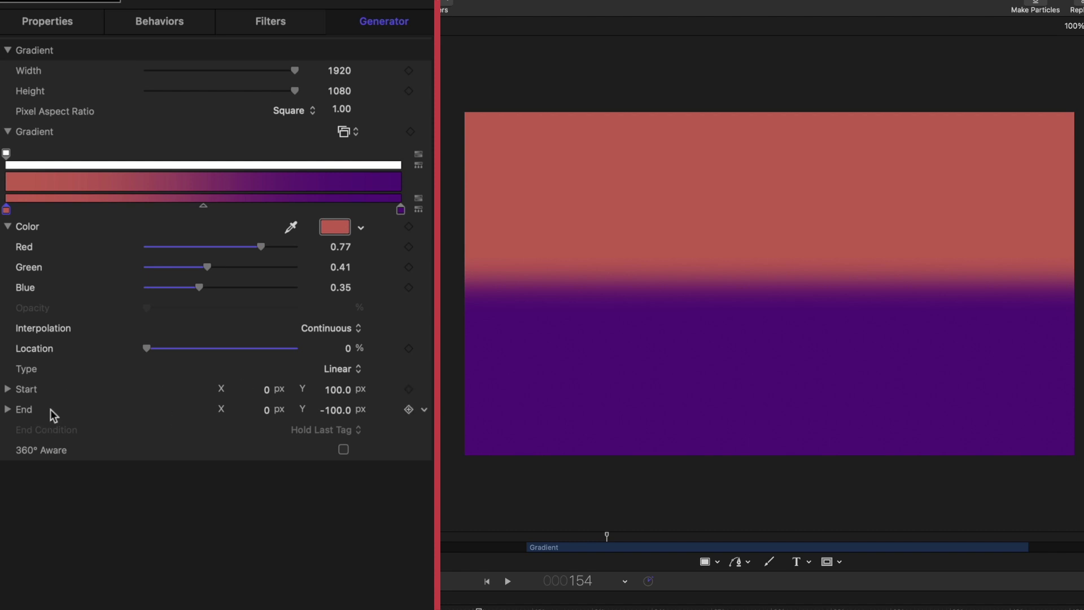
Set the gradient's start point to X 110 px, Y 589 px and lower its end point's Y value for a softer blend
left_click_drag(268, 391, 302, 391)
left_click_drag(343, 394, 395, 394)
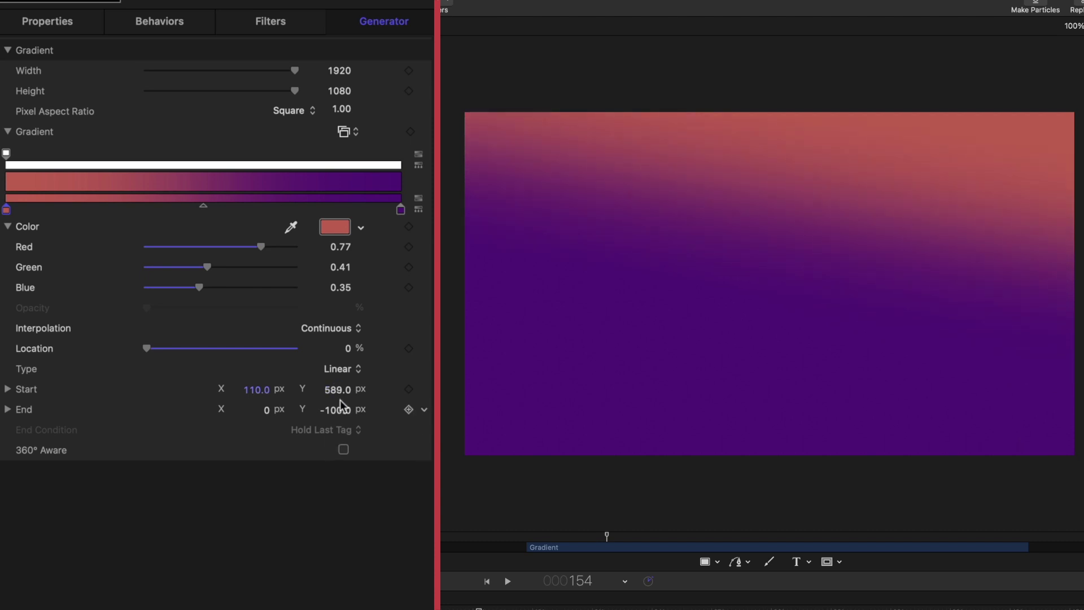
left_click_drag(338, 412, 291, 412)
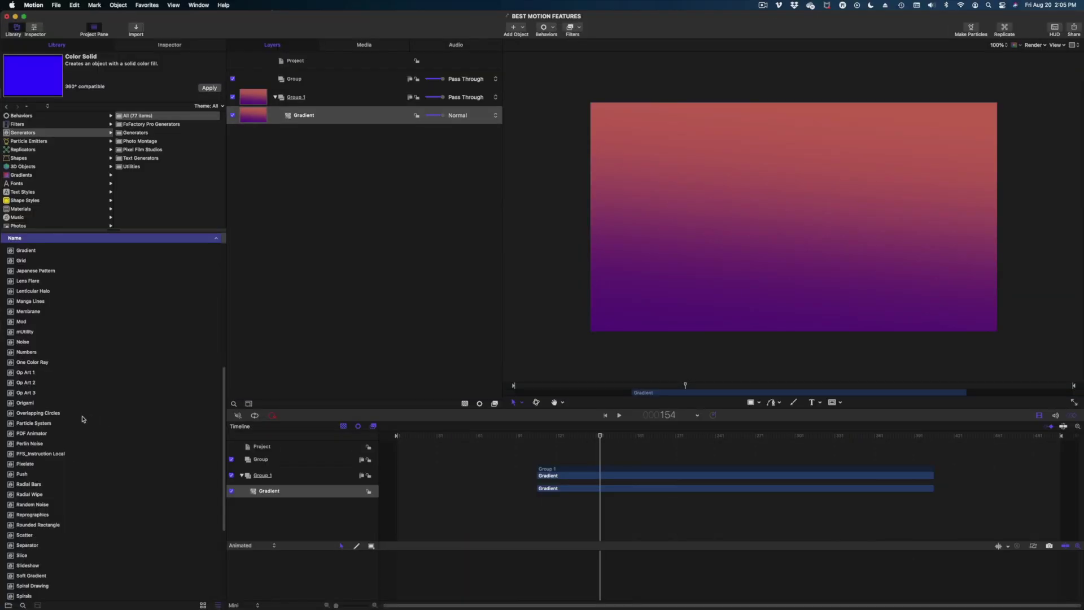
Add the Numbers generator to Group 1 at frame 154 with the gradient layer hidden
left_click_drag(44, 575, 737, 186)
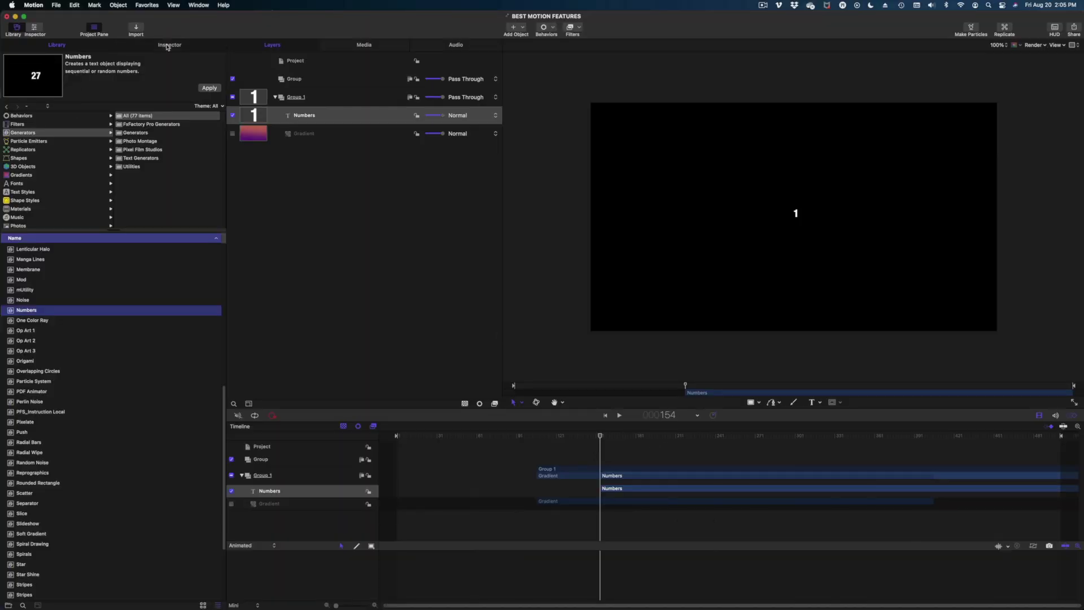
Enlarge the Numbers text to size 264 and move the playhead to frame 189
left_click(168, 45)
left_click(74, 121)
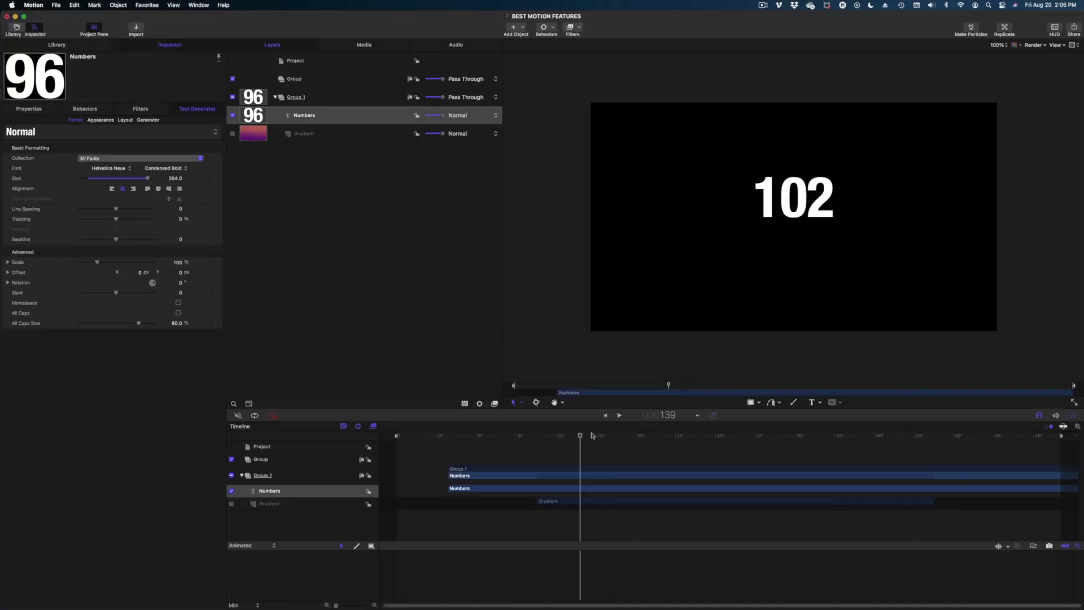
left_click_drag(685, 385, 725, 385)
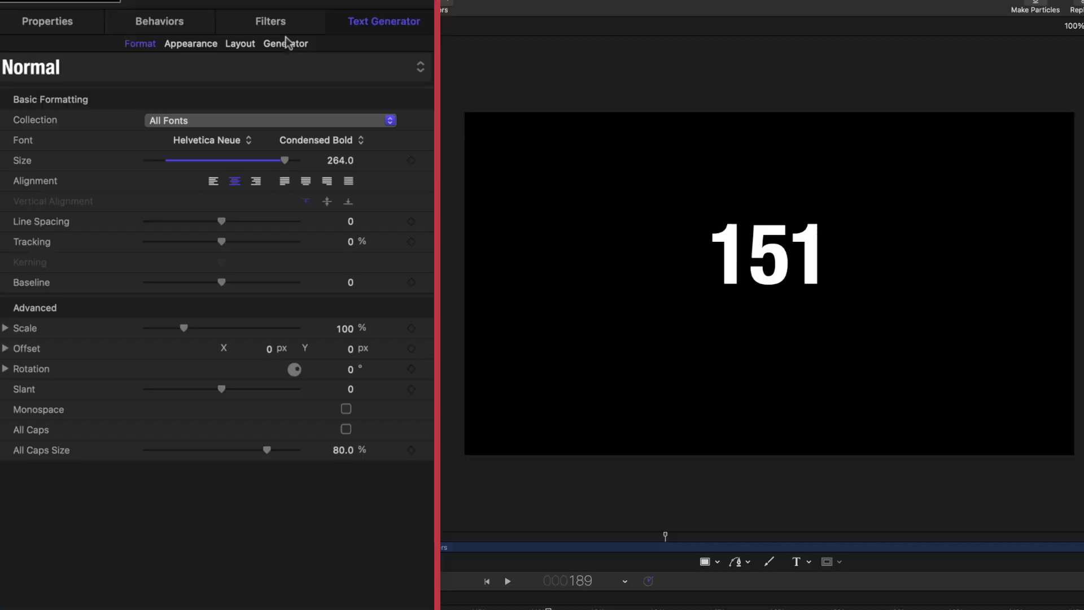
Set the Numbers generator's start value to 10 and its end value to 1000000
left_click(283, 46)
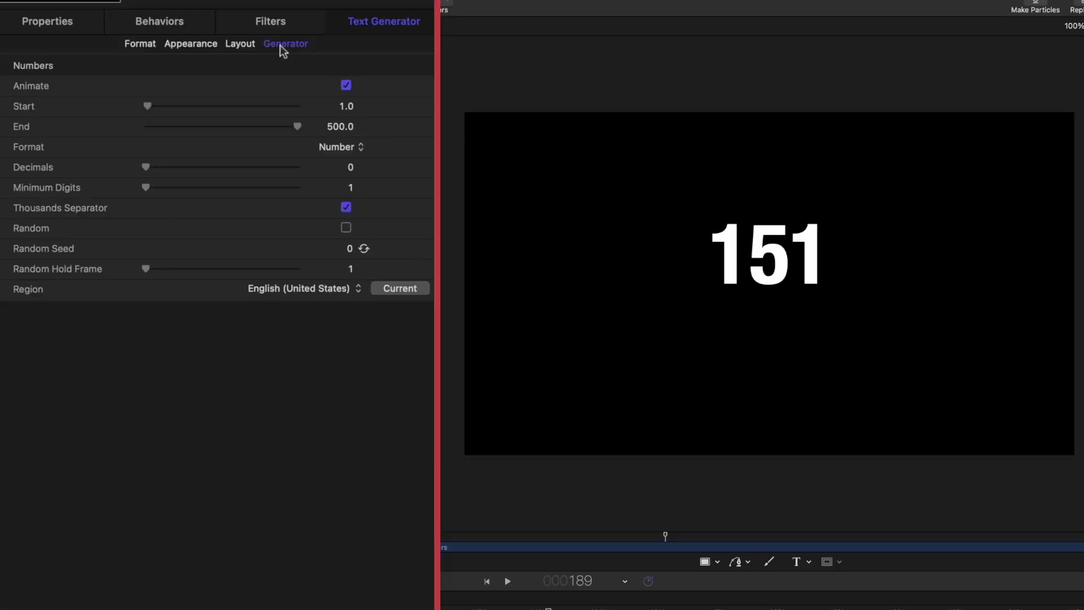
left_click(348, 108)
type("10")
key("Return")
left_click(342, 127)
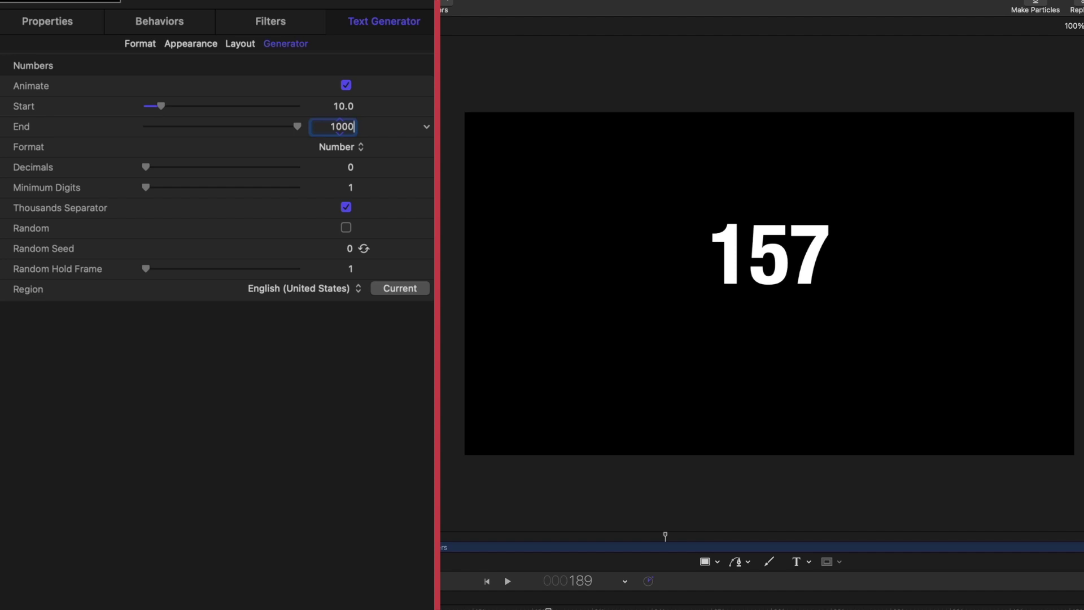
key("Return")
Shorten the Numbers clip so it starts at about frame 130, and play the count from frame 132
left_click_drag(988, 488, 647, 482)
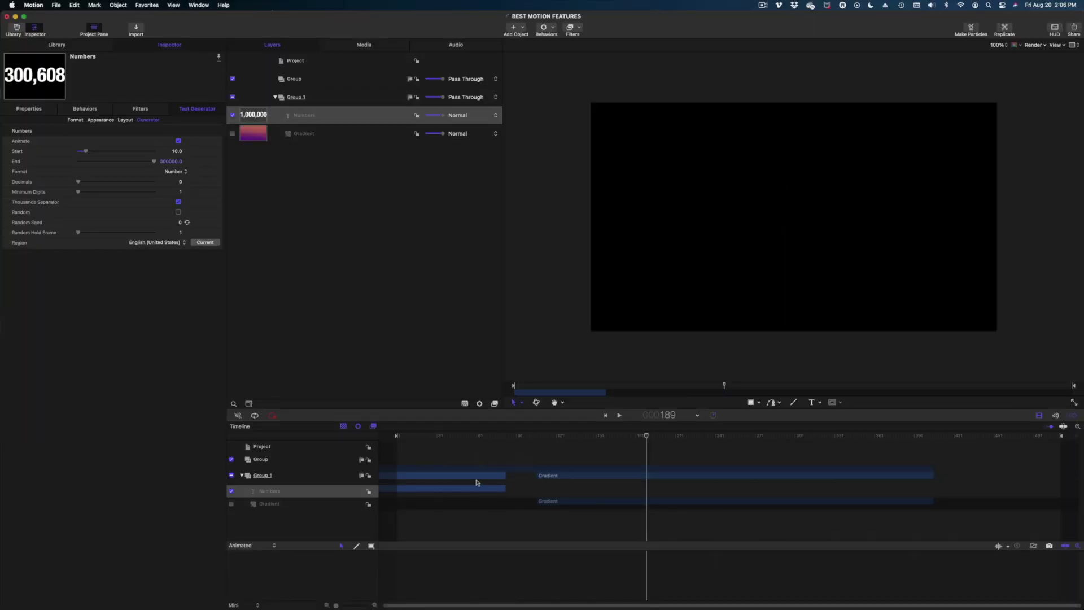
left_click(571, 436)
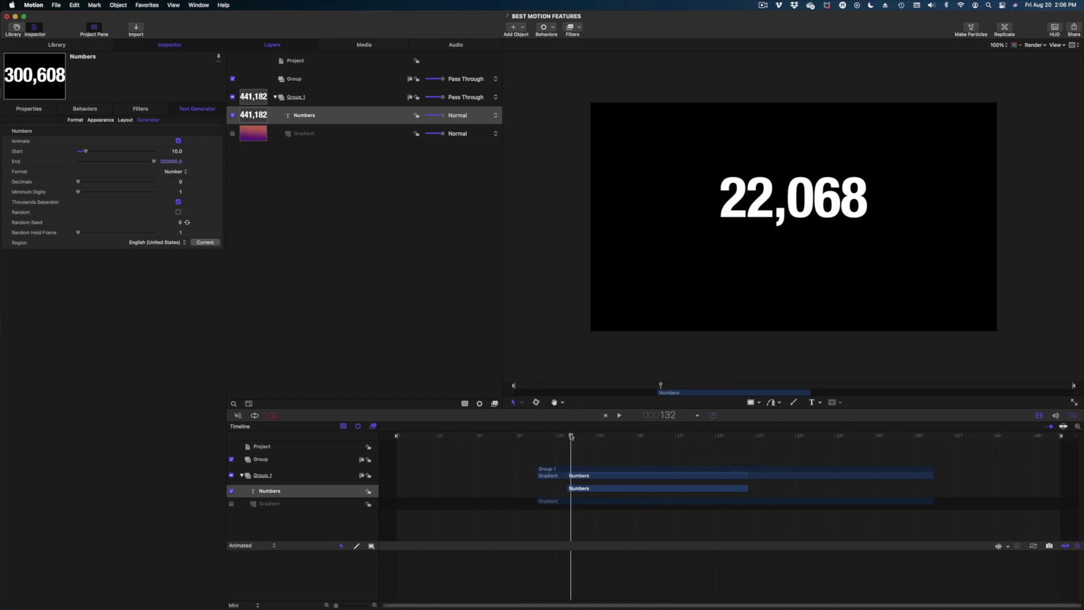
key("space")
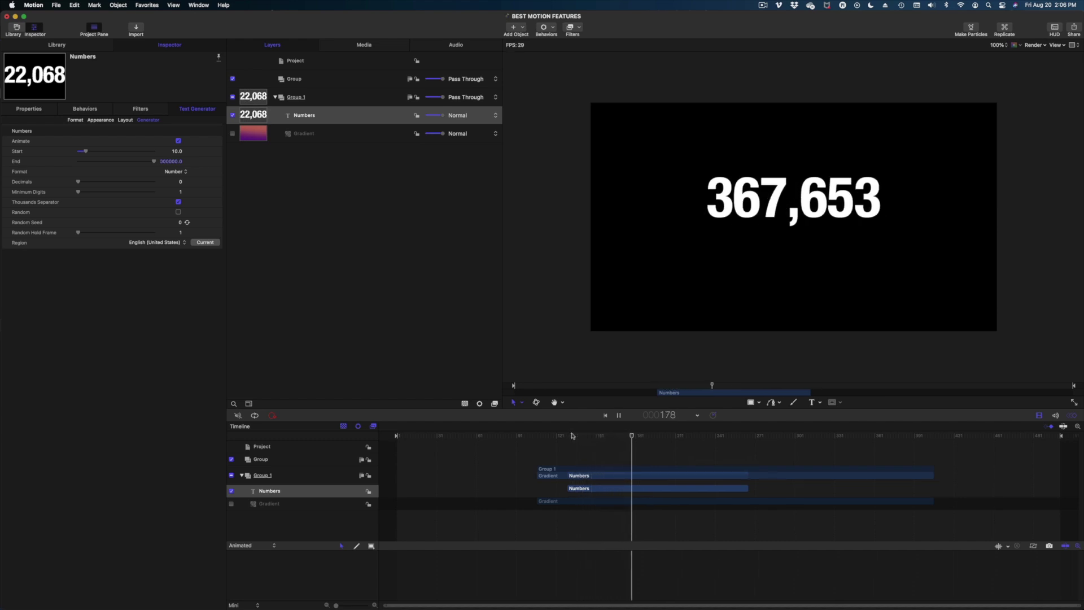
key("space")
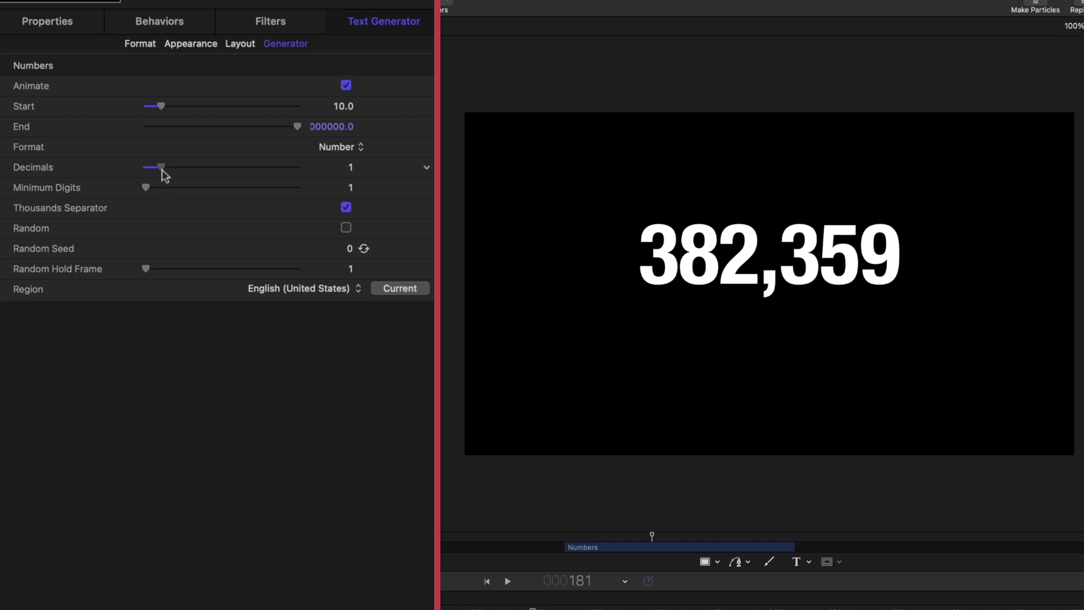
Set the Numbers generator's decimals to 0 and minimum digits to 4, with the playhead at frame 129
left_click_drag(164, 174, 146, 170)
left_click_drag(498, 608, 429, 608)
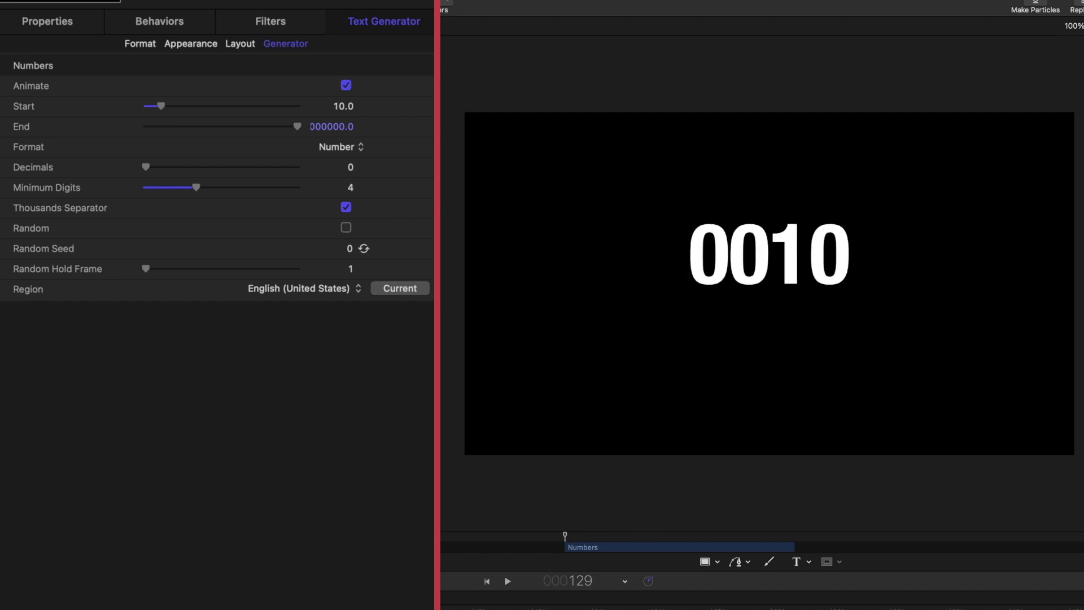
Try the Currency, Percent, Scientific and Spell Out number formats, and play the spelled-out count
left_click(354, 149)
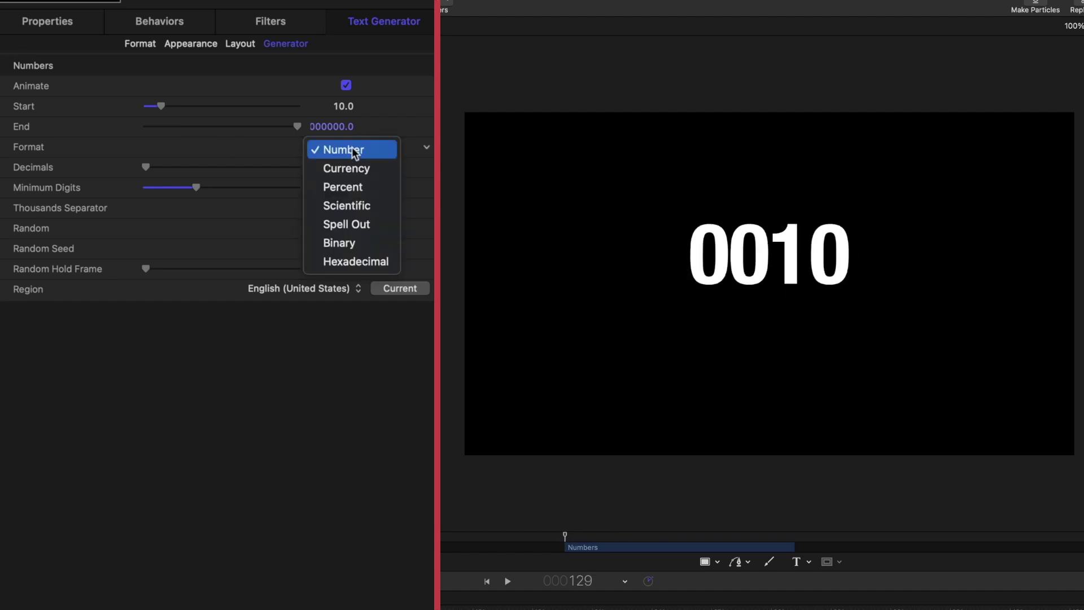
left_click(351, 169)
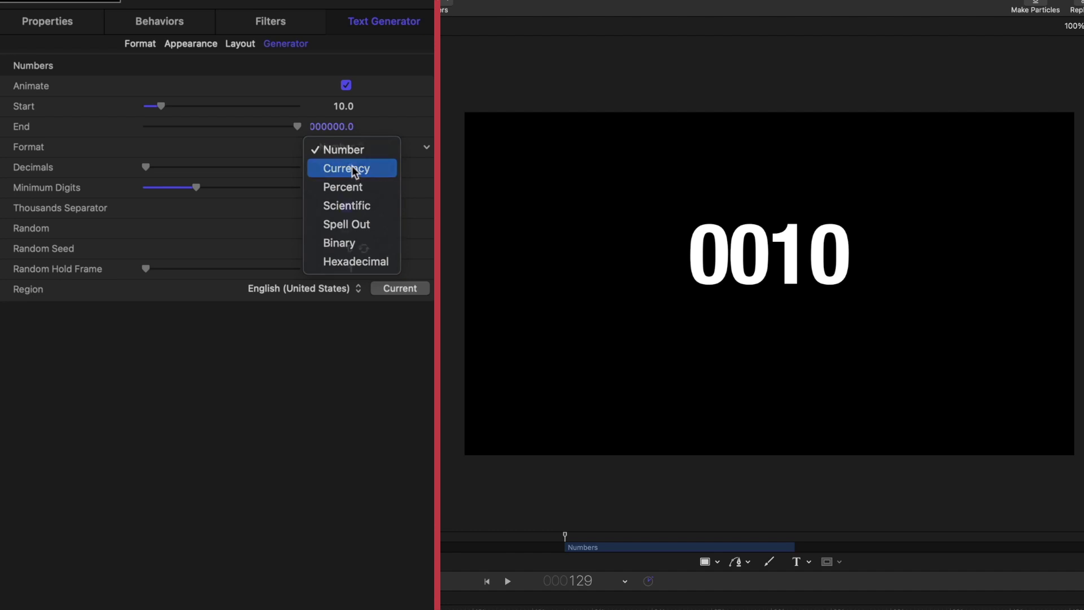
left_click(354, 146)
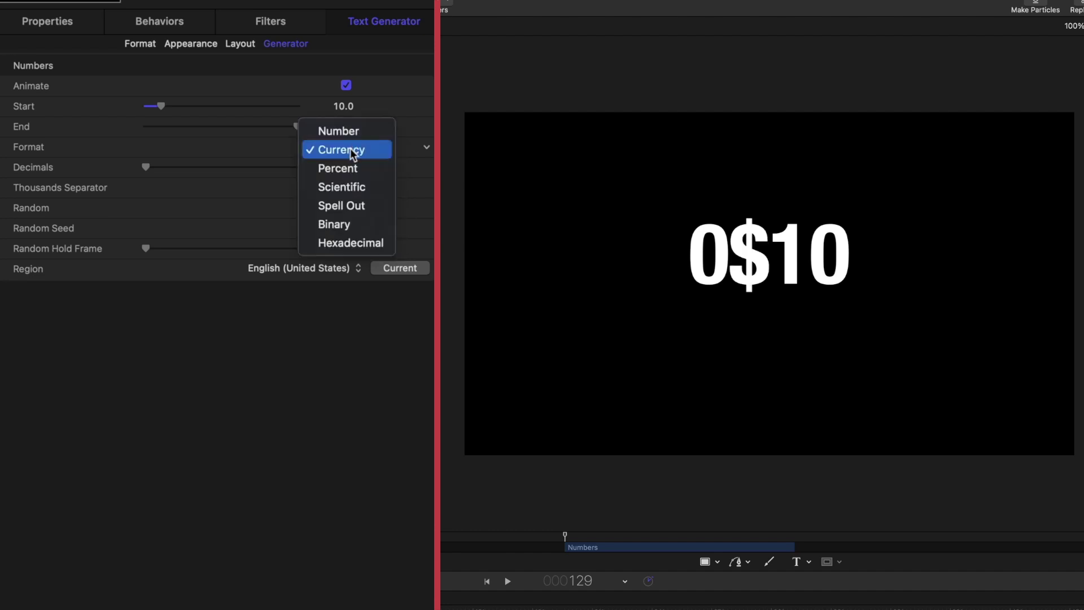
left_click(353, 167)
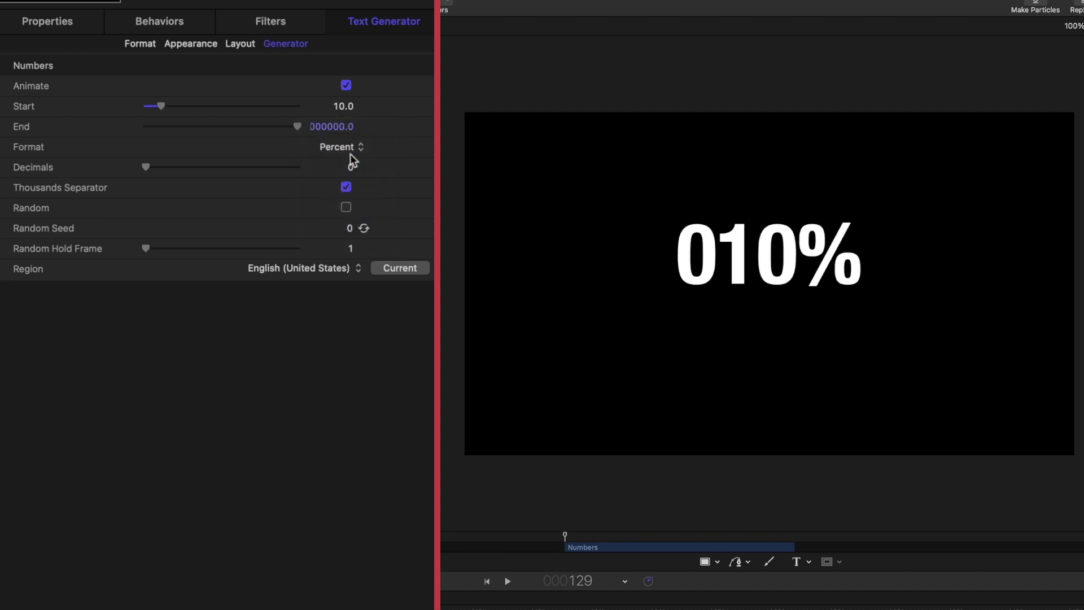
left_click(351, 147)
left_click(349, 165)
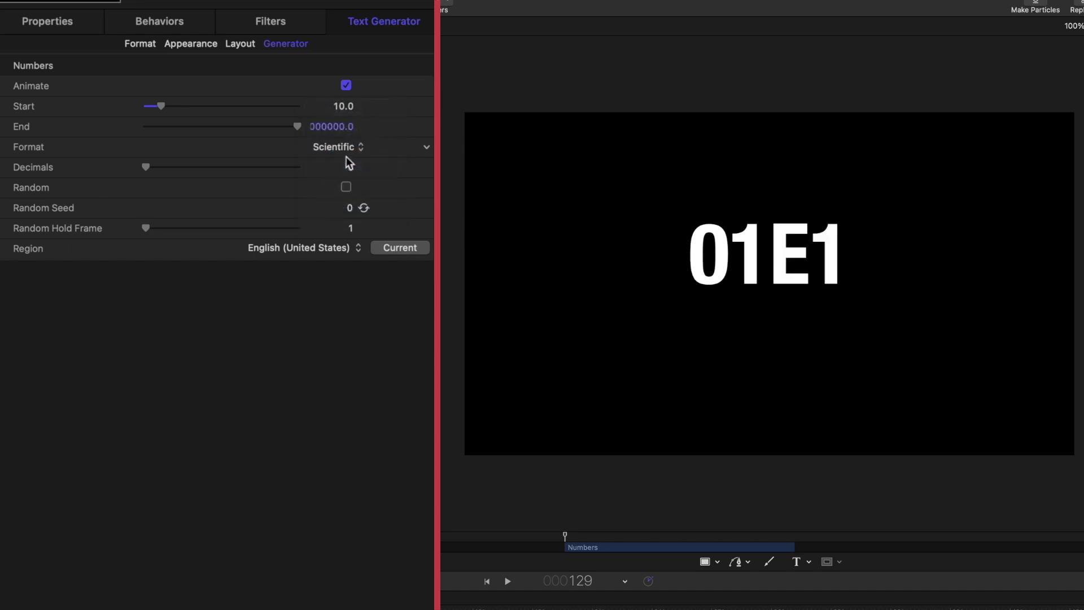
left_click(349, 148)
left_click(350, 167)
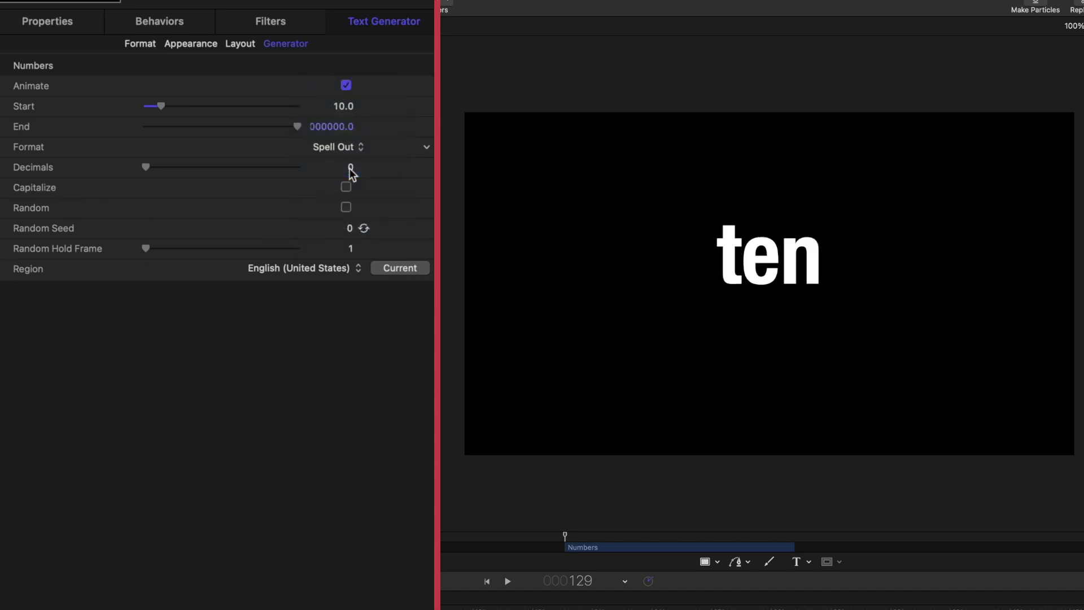
key("space")
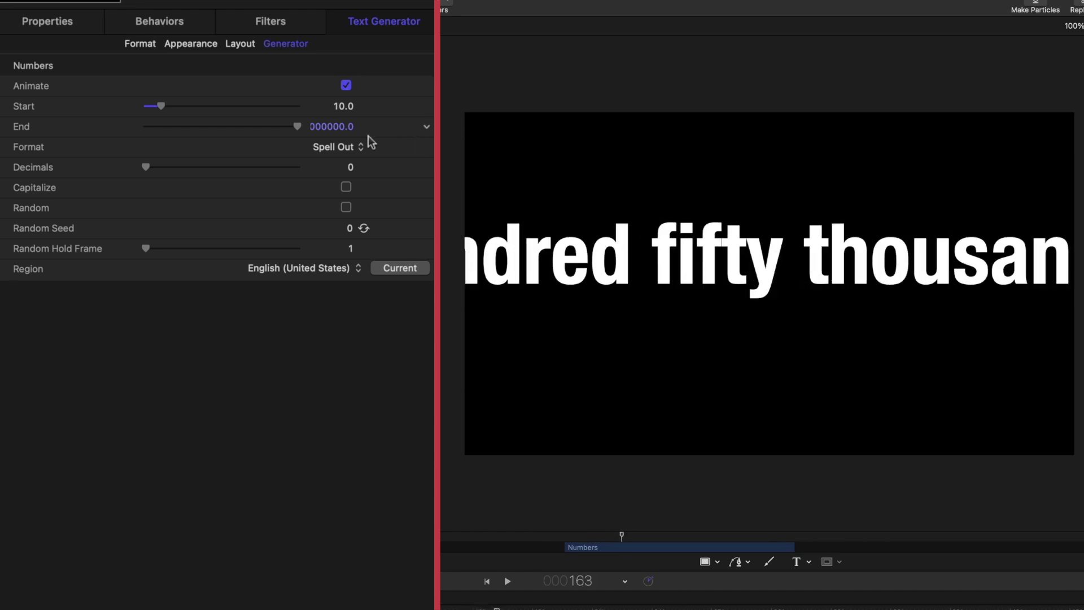
Try the Binary and Hexadecimal number formats, then restore the Number format and preview the count
left_click(317, 145)
left_click(329, 167)
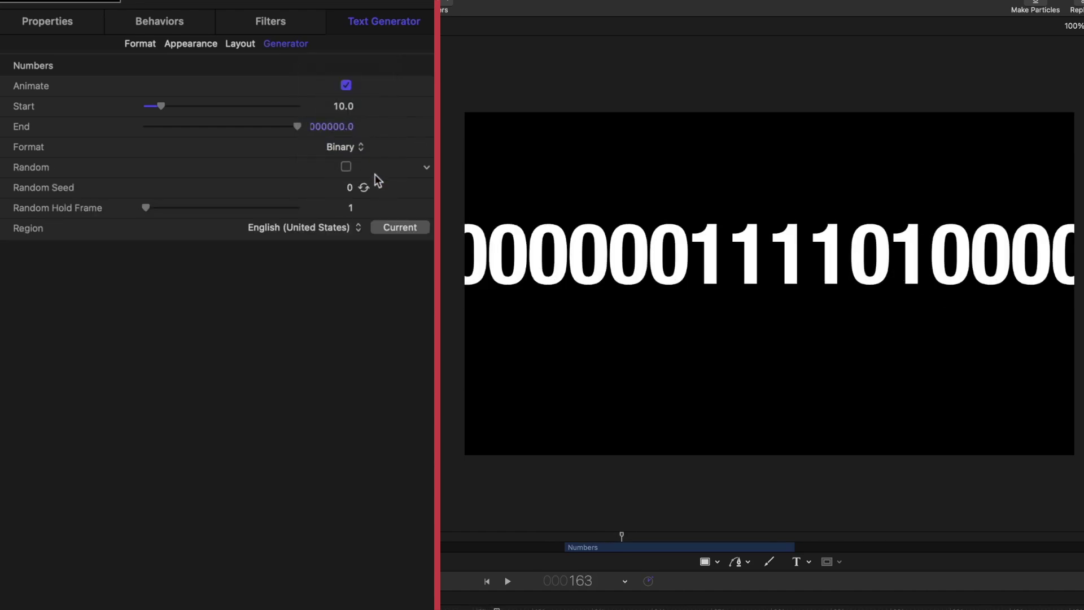
left_click(356, 148)
left_click(358, 166)
left_click(354, 148)
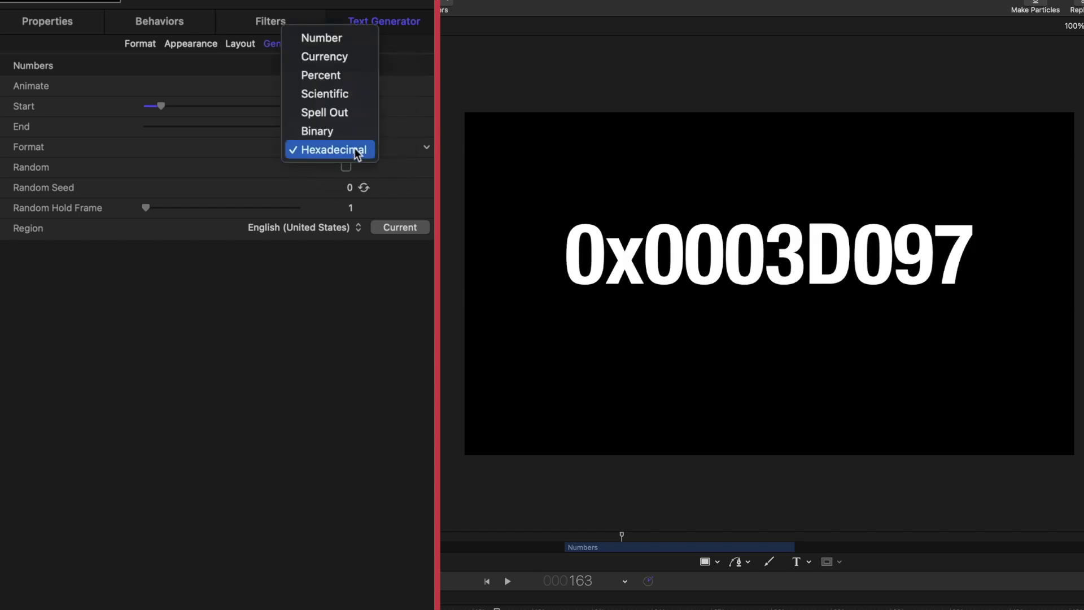
left_click(346, 38)
key("space")
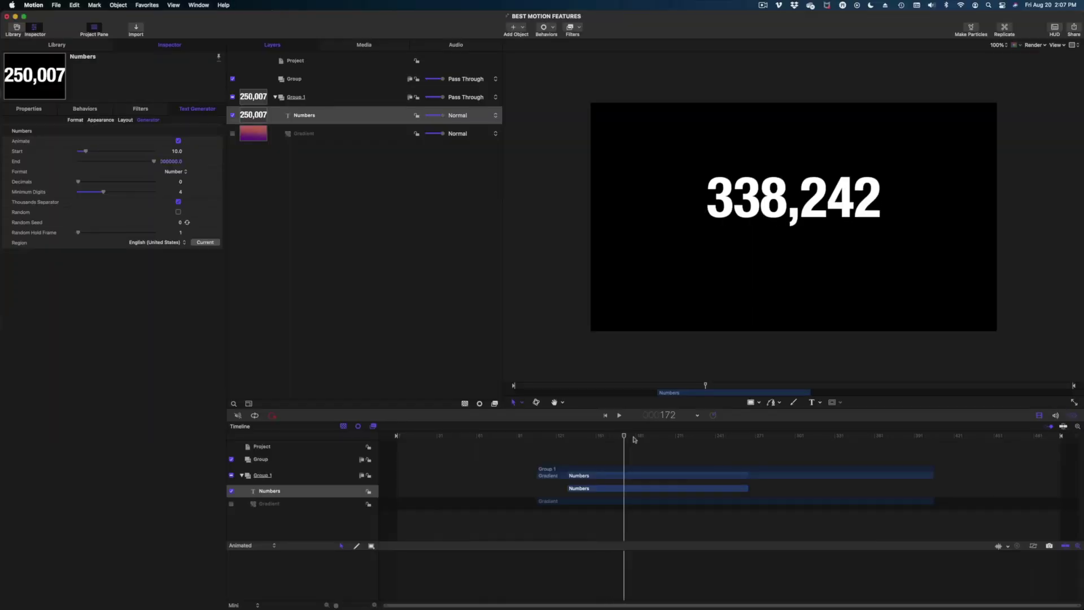
left_click_drag(676, 440, 628, 447)
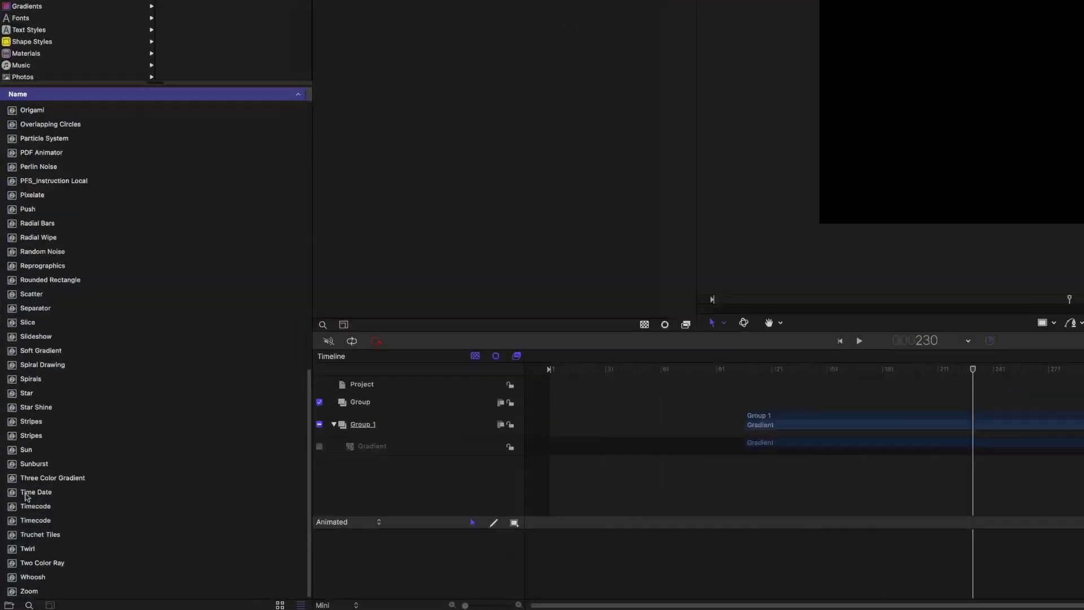
Add the Two Color Ray generator to Group 1 at frame 230 and show its parameters
left_click(68, 543)
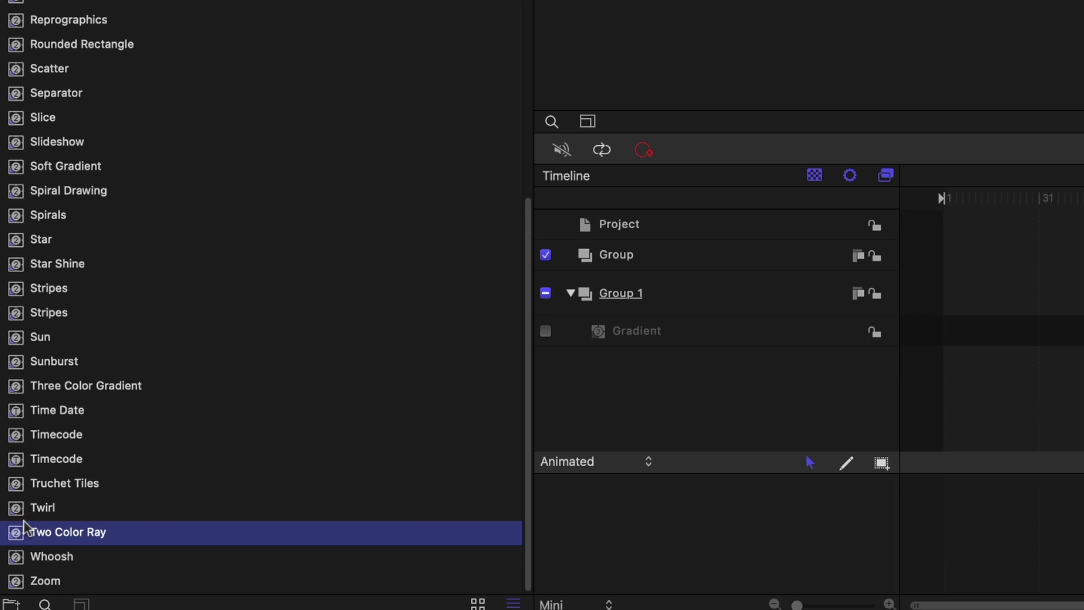
left_click_drag(69, 460, 320, 112)
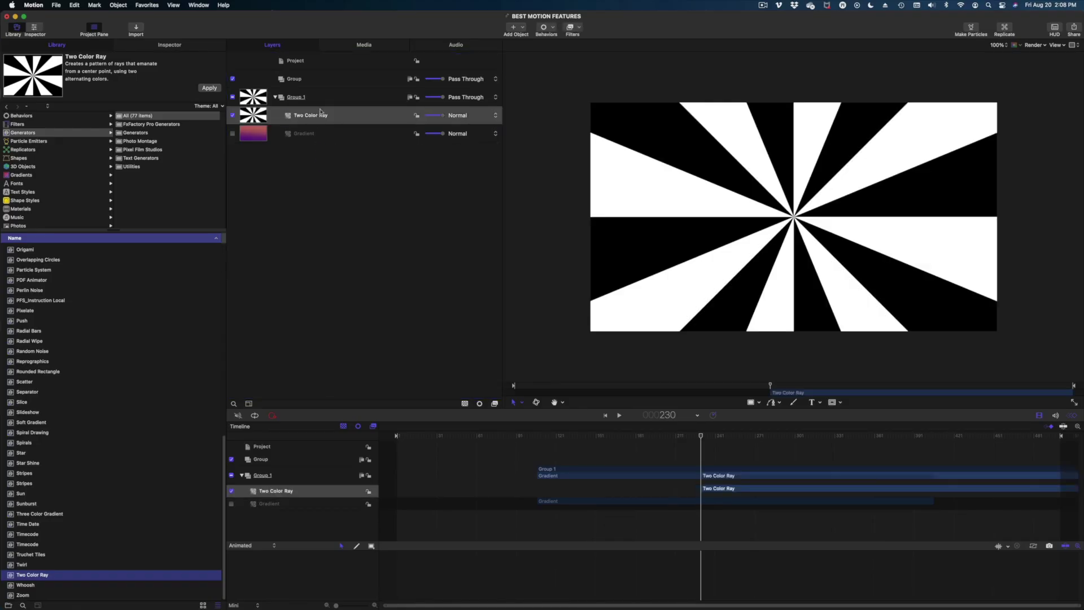
left_click(164, 45)
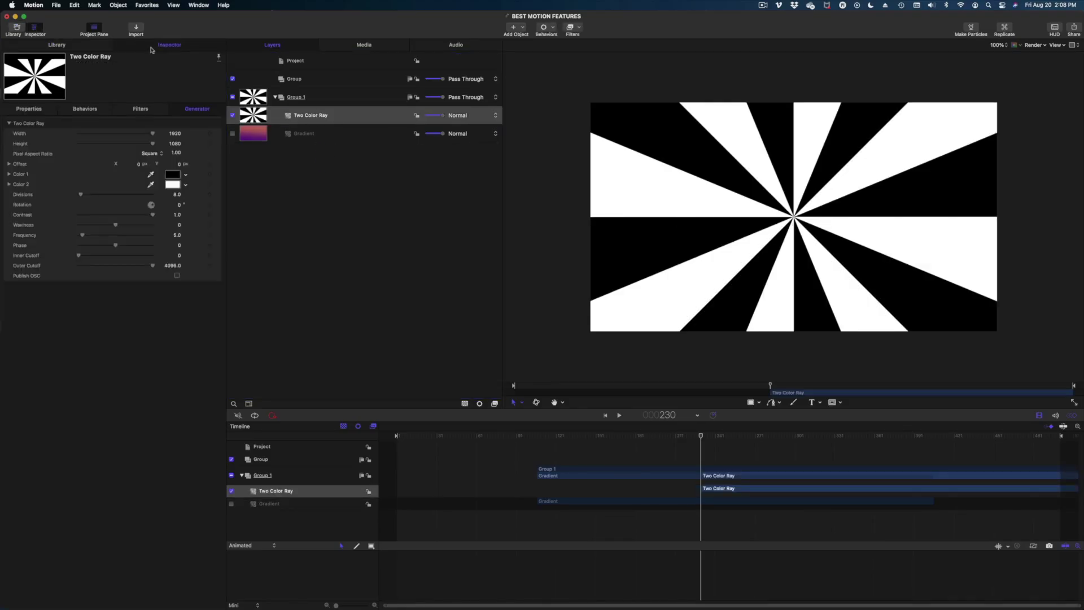
Set the Two Color Ray's Color 1 to yellow-green and Color 2 to orange
left_click(180, 175)
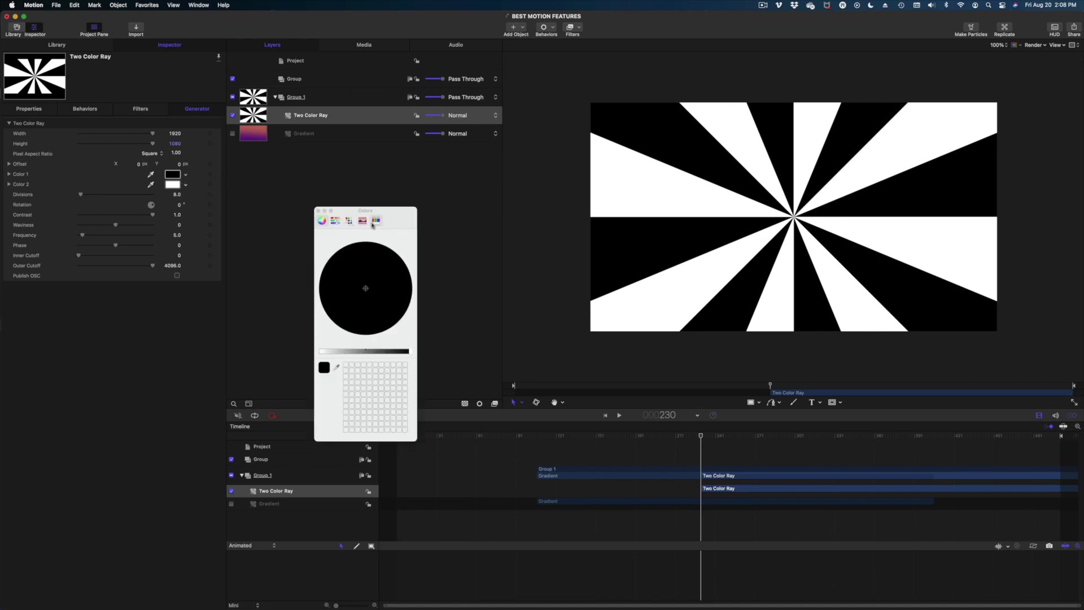
left_click(322, 220)
left_click_drag(320, 351, 411, 351)
left_click(377, 278)
left_click(172, 184)
left_click_drag(372, 279, 392, 272)
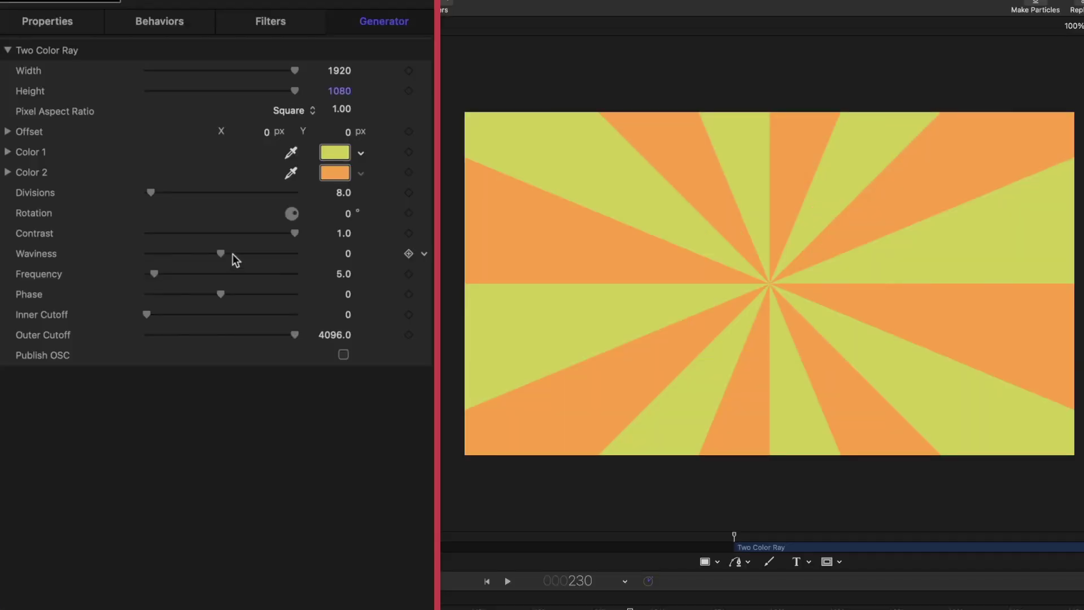
Bend the Two Color Ray's rays into curves by raising the waviness to about 6.0
left_click_drag(122, 224, 130, 224)
left_click_drag(249, 253, 257, 253)
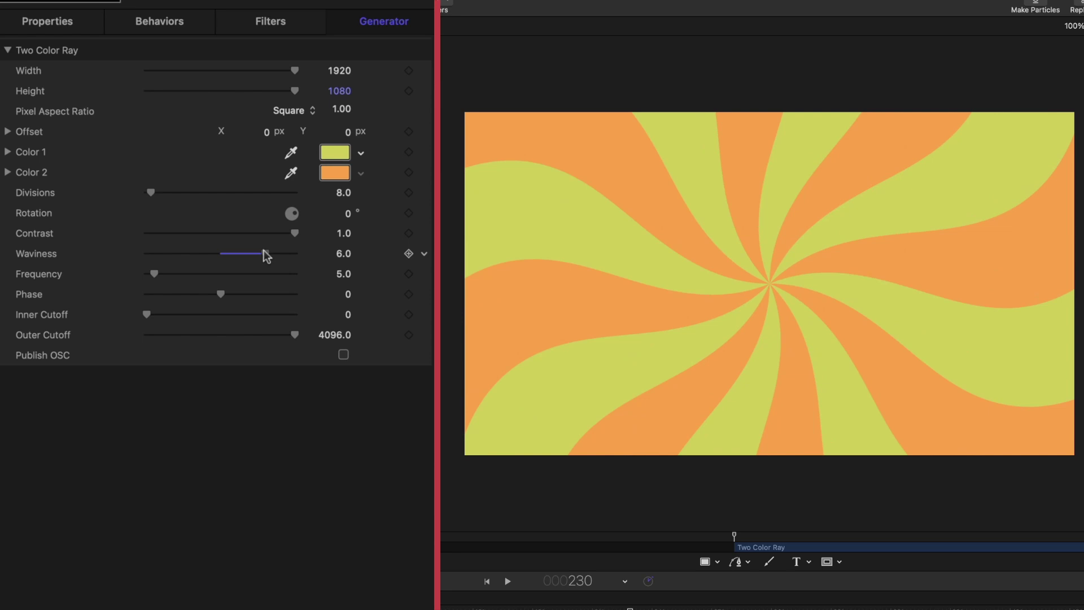
mouse_move(267, 140)
left_mouse_down()
mouse_move(240, 139)
mouse_move(254, 132)
left_mouse_up()
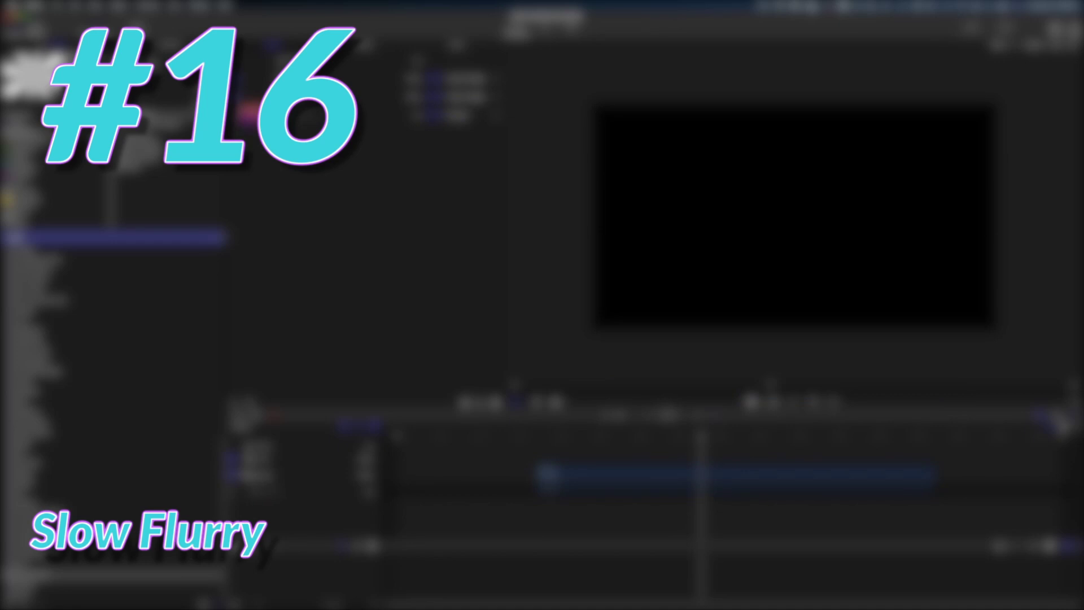
Add the Snow Flurry particle emitter to Group 1, with its clip starting at about frame 35
left_click(29, 140)
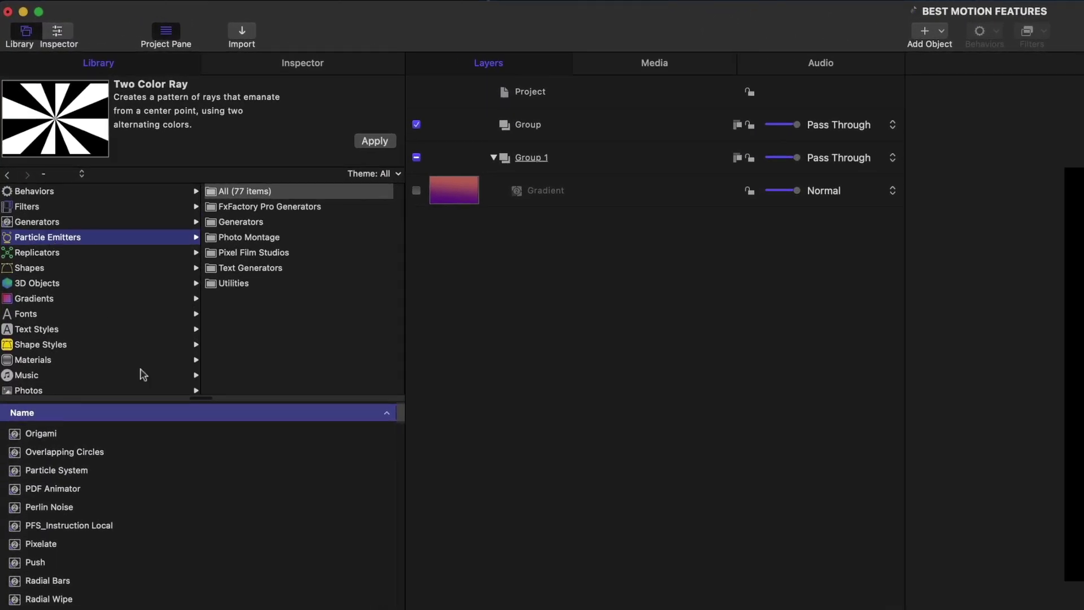
scroll(145, 564, "down", 10)
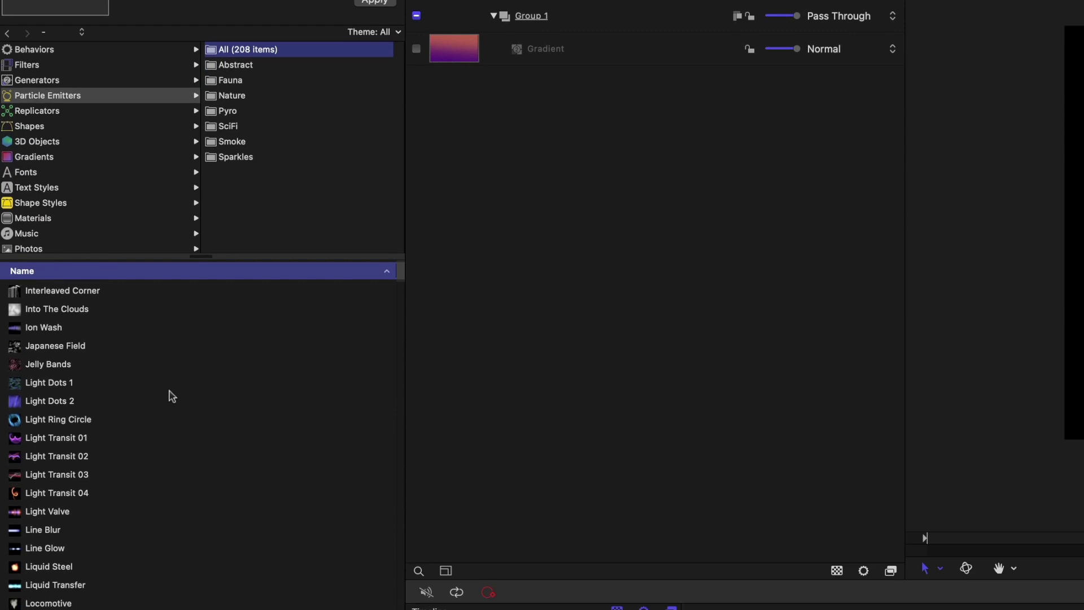
scroll(172, 403, "down", 15)
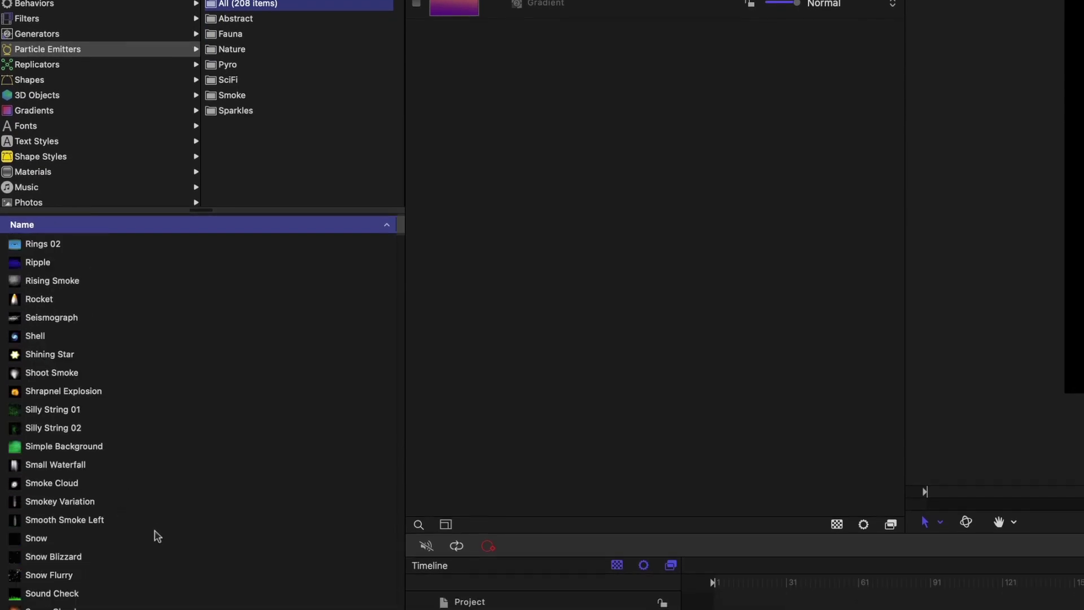
left_click(57, 580)
left_click_drag(15, 575, 1083, 215)
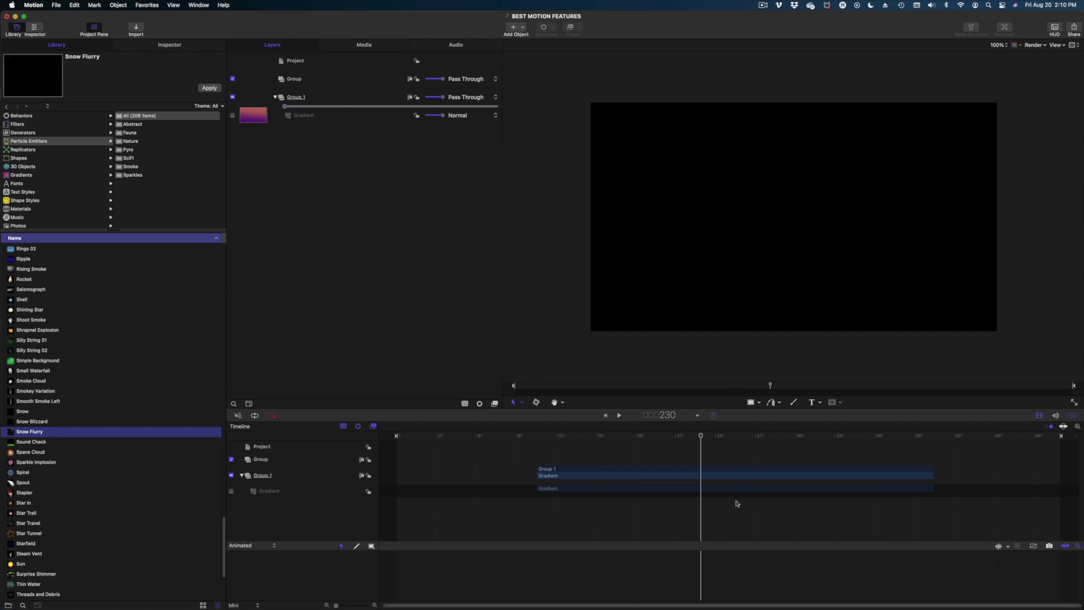
left_click_drag(737, 504, 472, 525)
Play the Snow Flurry particles from frame 127 to frame 251
left_click(563, 436)
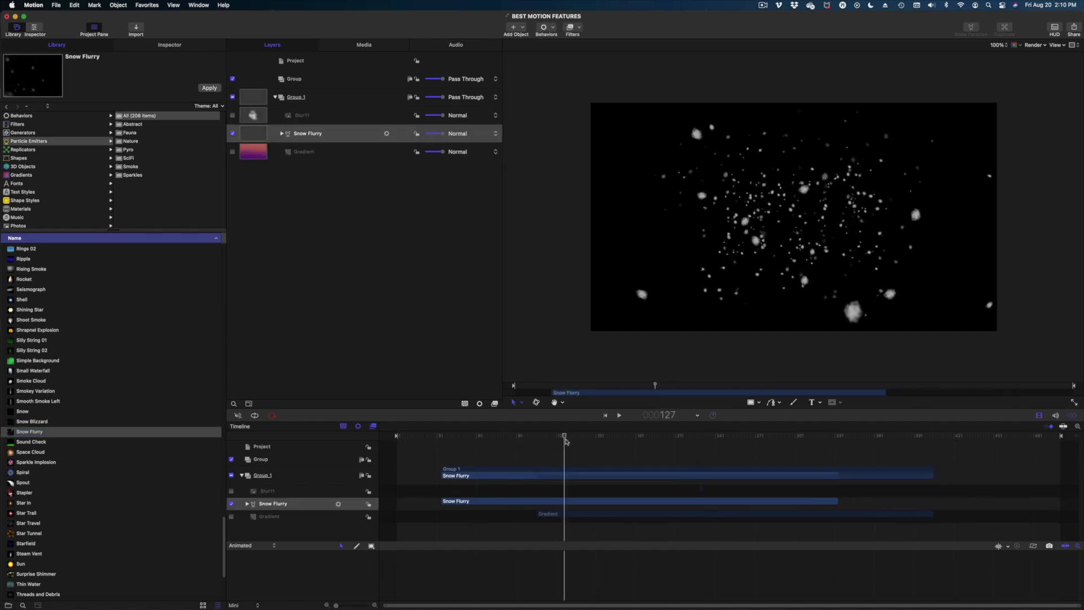
key("space")
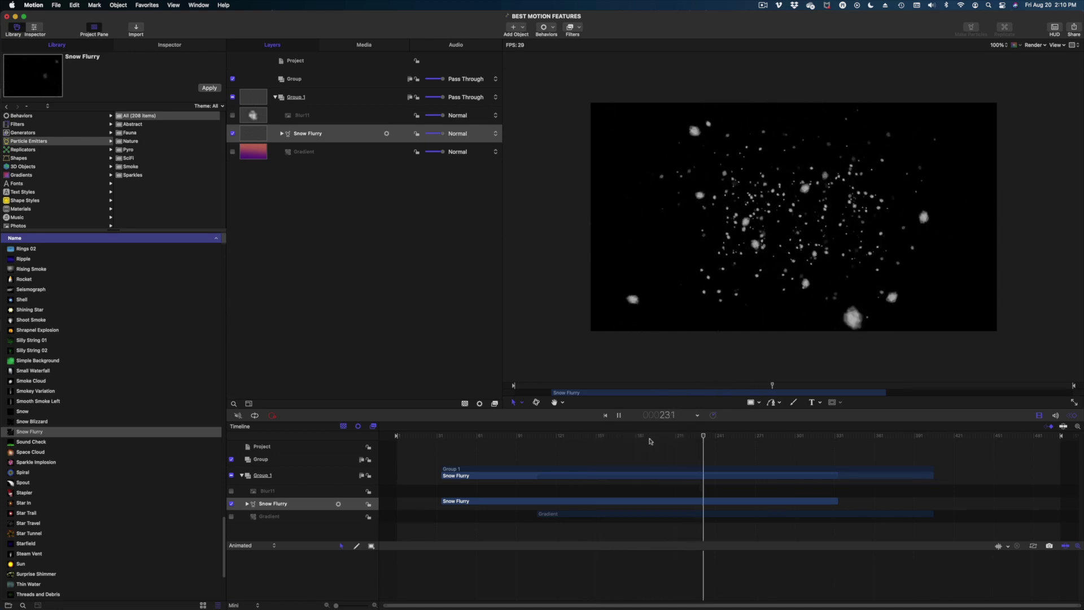
key("space")
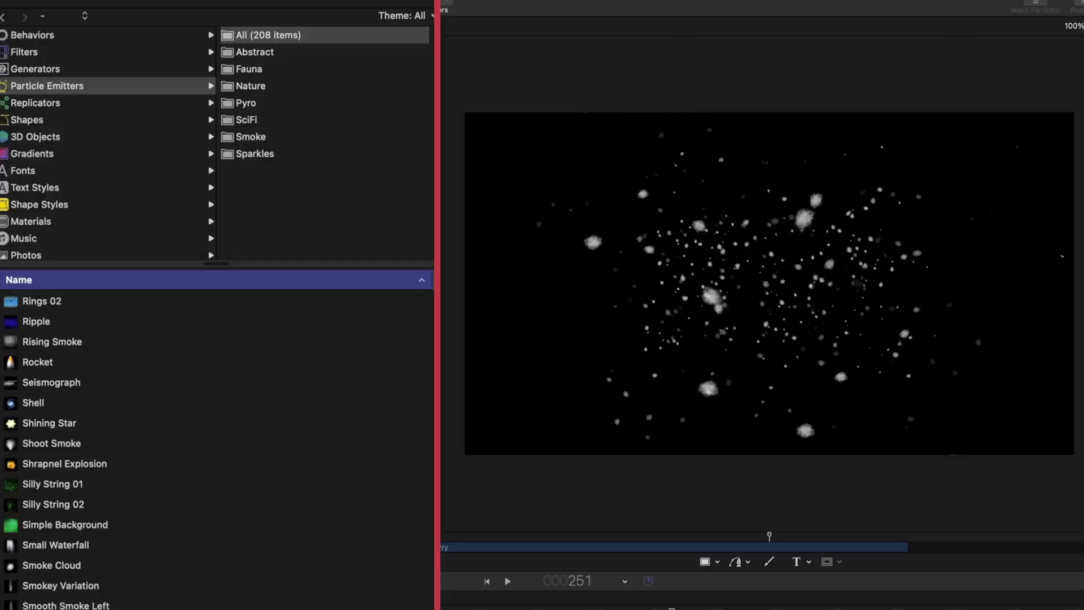
Set the Snow Flurry emitter's size to 537
key("super+3")
left_click_drag(211, 114, 225, 111)
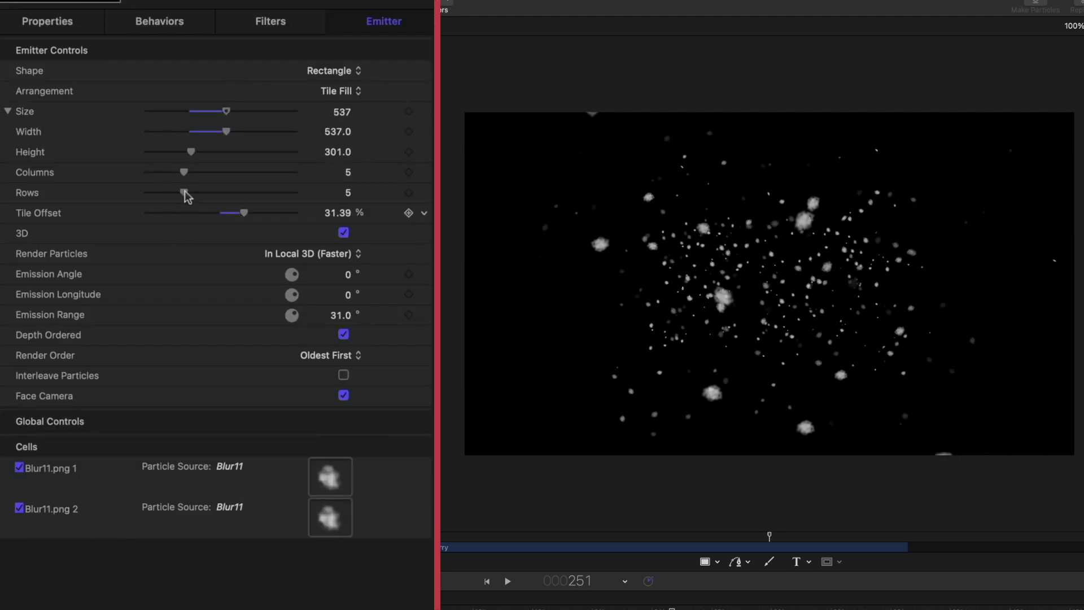
Raise the Snow Flurry emitter to 17 rows and 14 columns, and play back the particles
left_click_drag(184, 192, 265, 193)
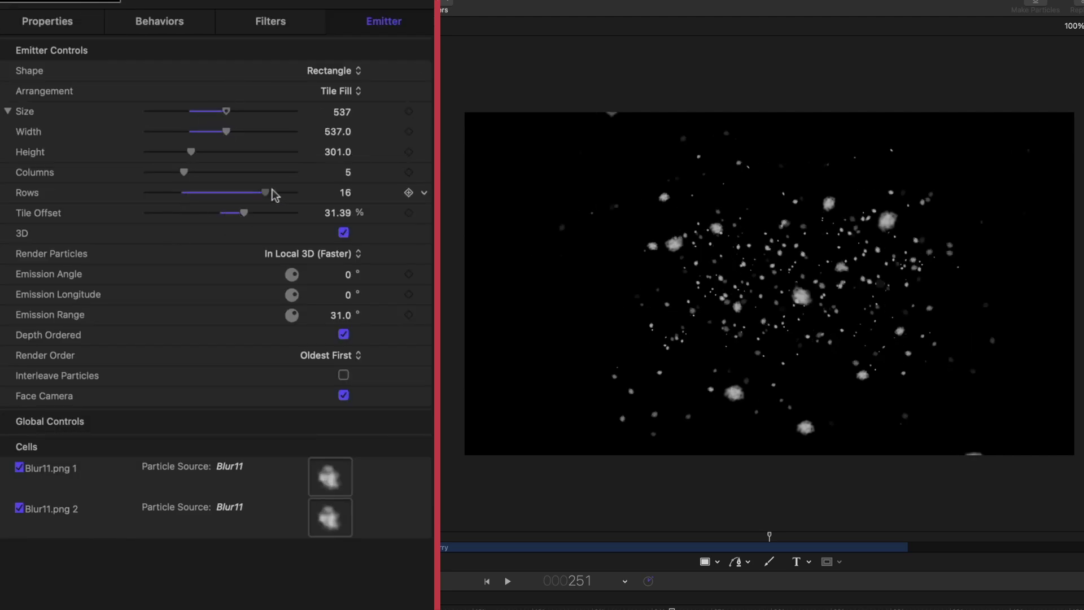
left_click(251, 168)
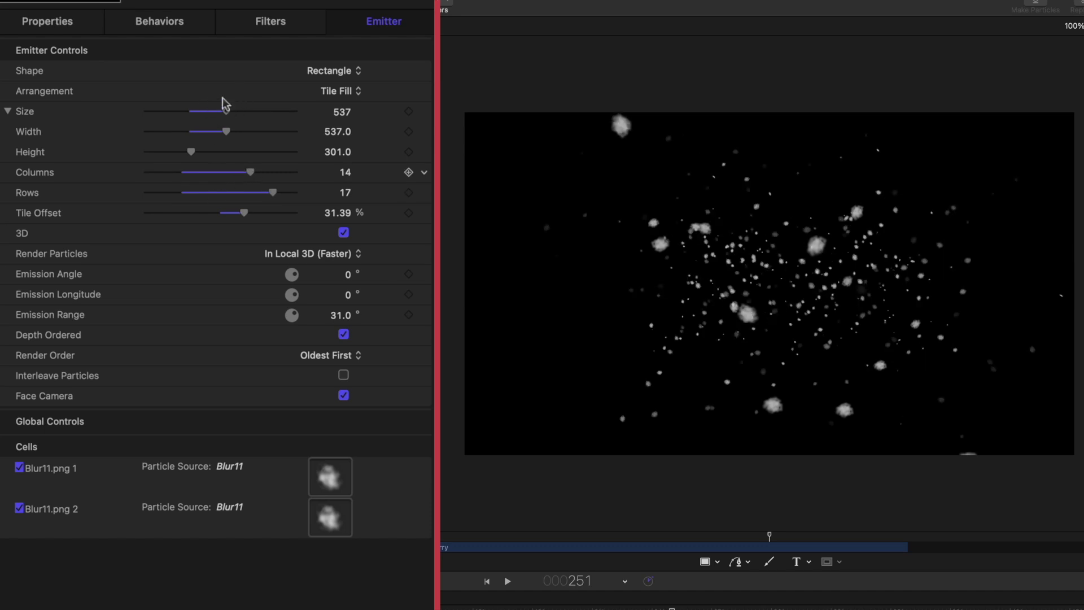
left_click(335, 71)
left_click(314, 91)
key("space")
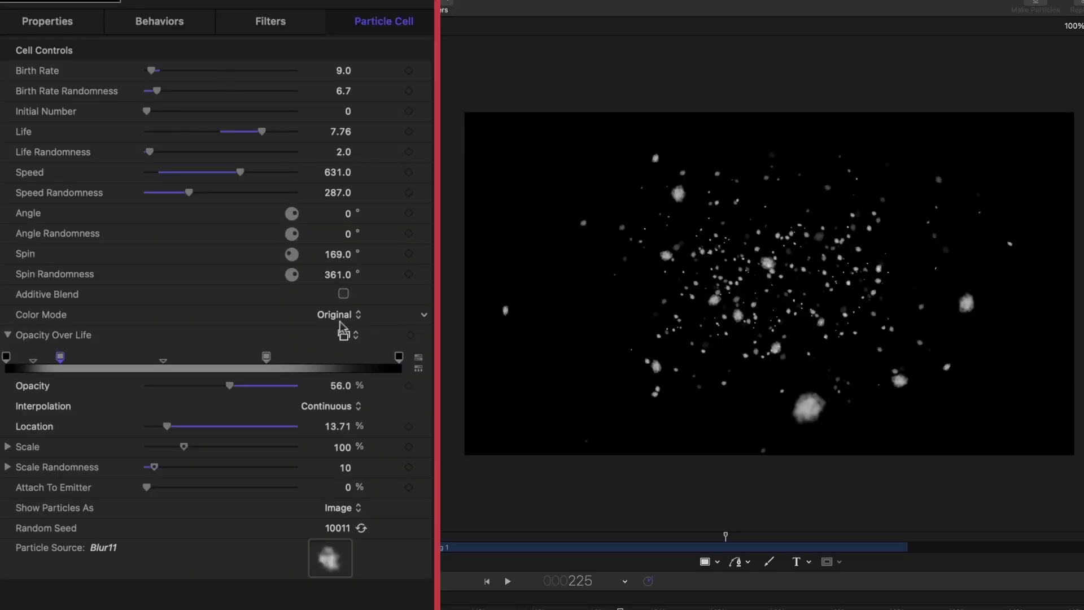
Colorize the Blur11.png 1 particle cell in a pale pink
left_click(339, 315)
left_click(331, 339)
left_click(338, 334)
left_click(740, 395)
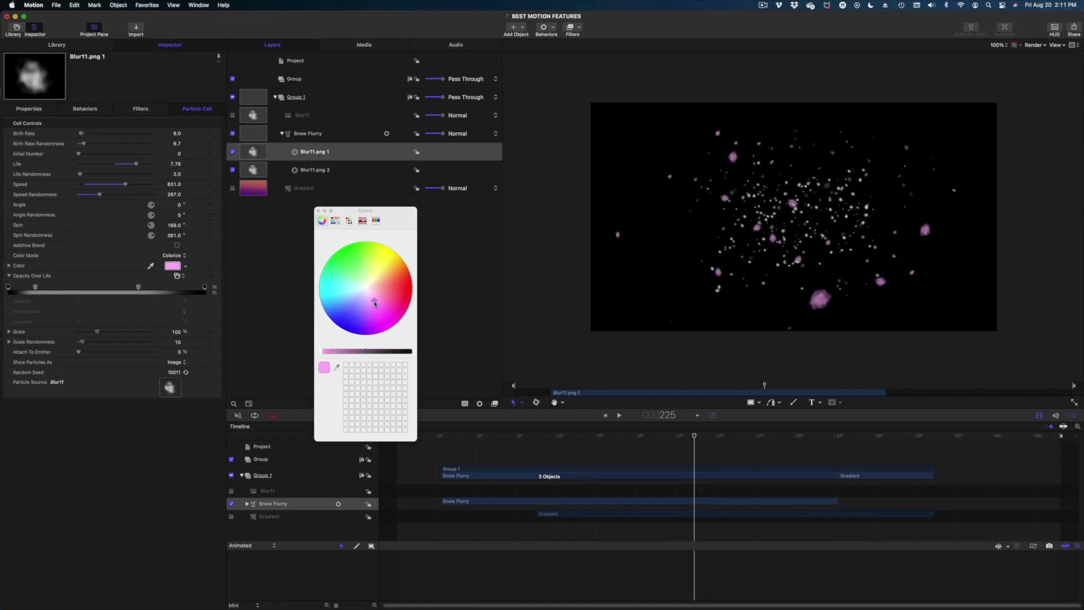
left_click(374, 294)
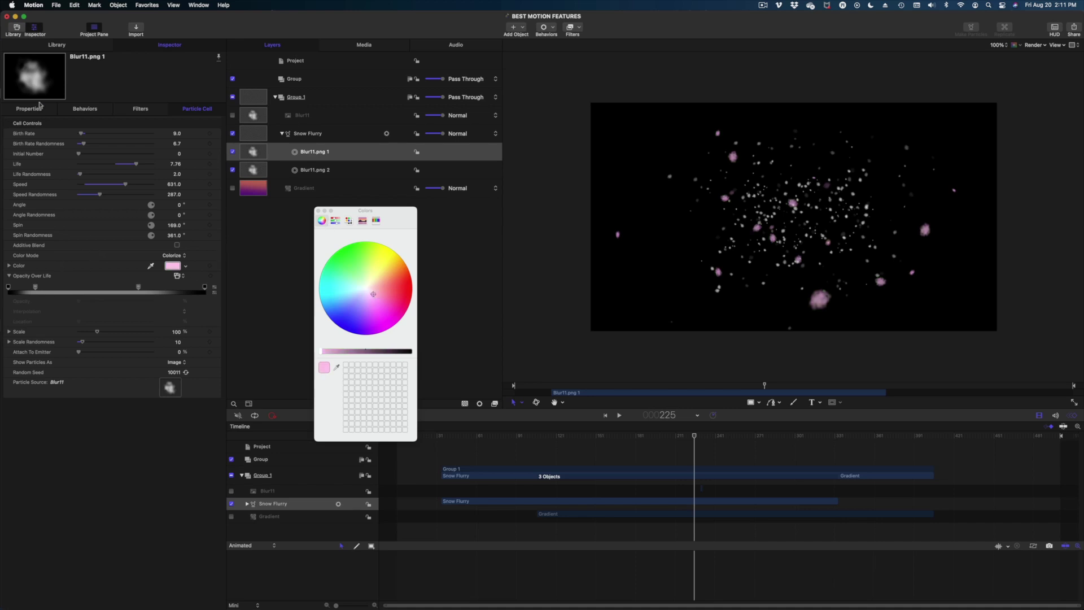
Look over the particle cell's properties and play the recoloured snow from an earlier frame
left_click(42, 106)
left_click(201, 109)
left_click(552, 435)
key("space")
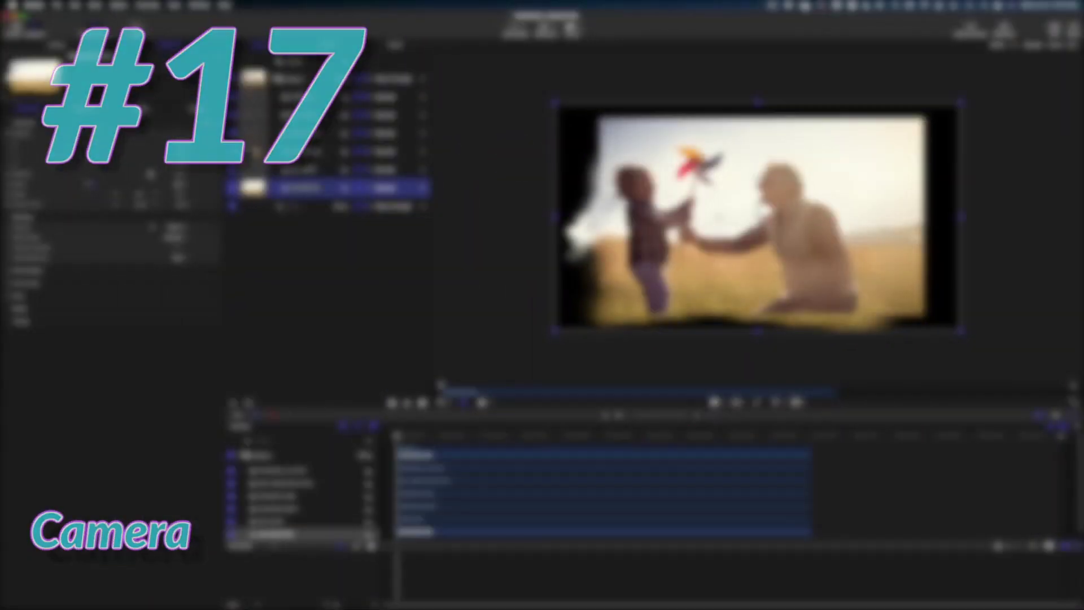
Add a camera to the PINWHEEL ANIMATION project and switch its 2D groups to 3D
left_click(266, 193)
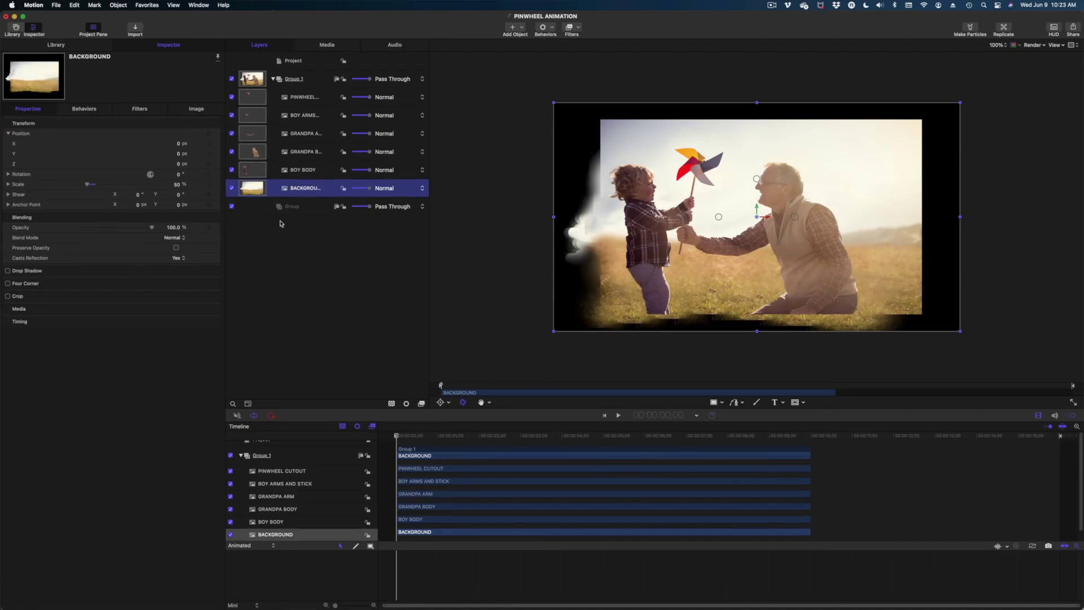
left_click(299, 275)
left_click(273, 191)
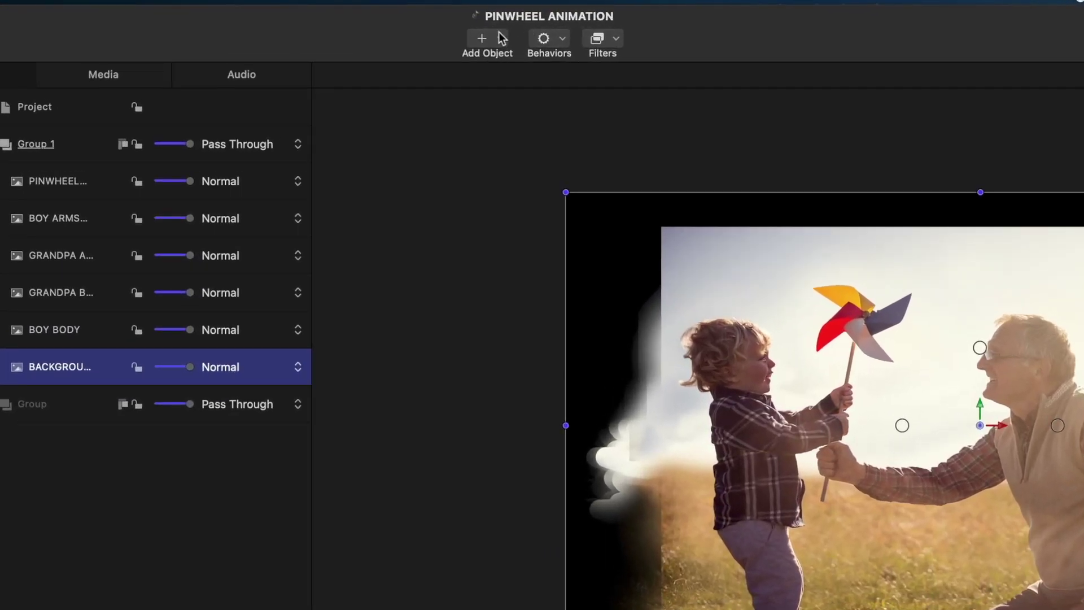
left_click(502, 38)
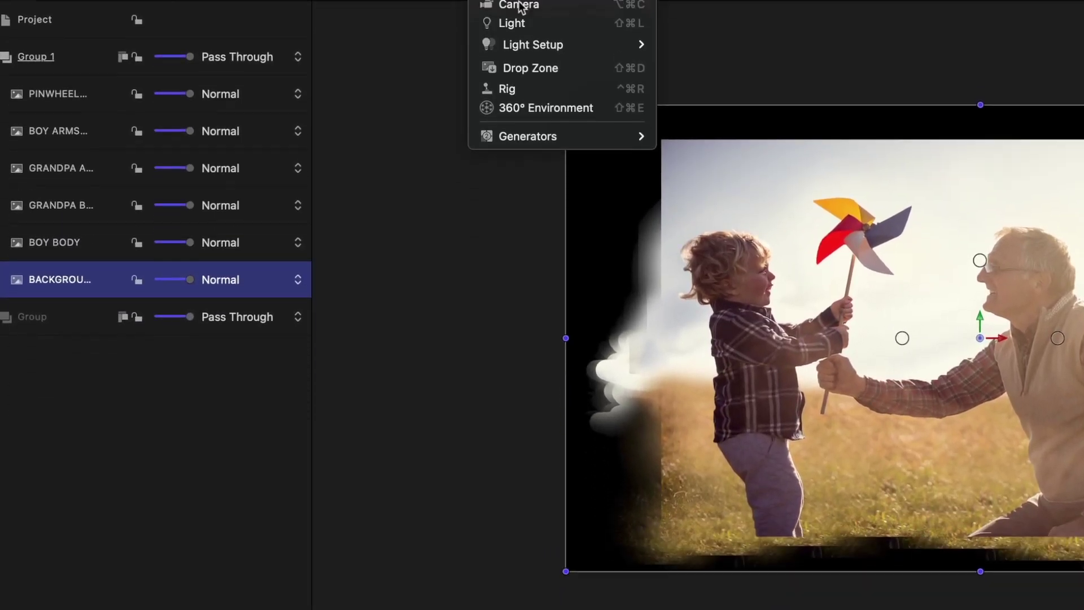
left_click(516, 89)
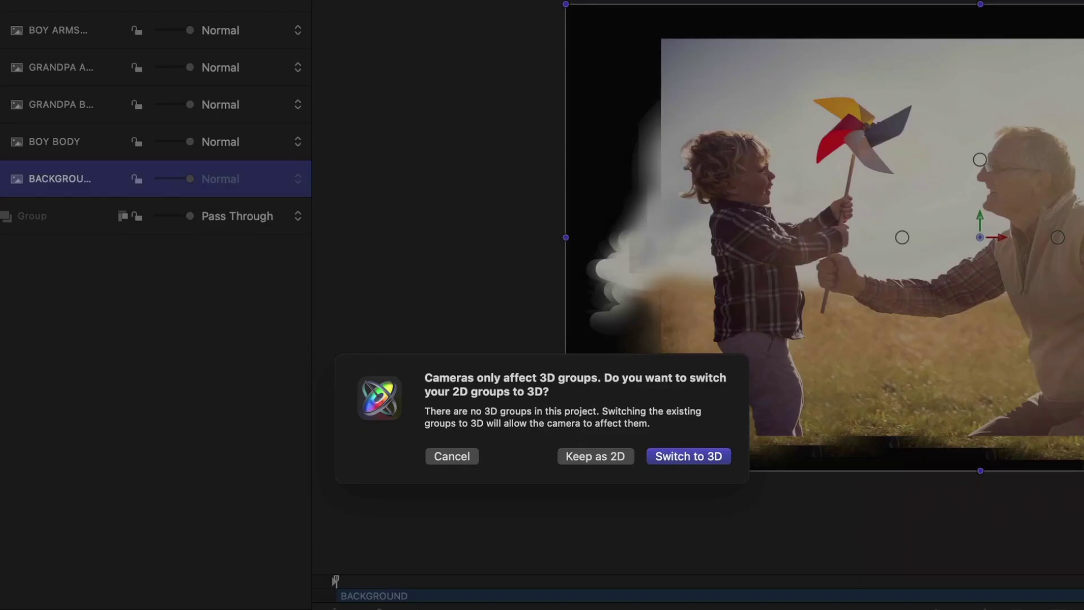
left_click(687, 465)
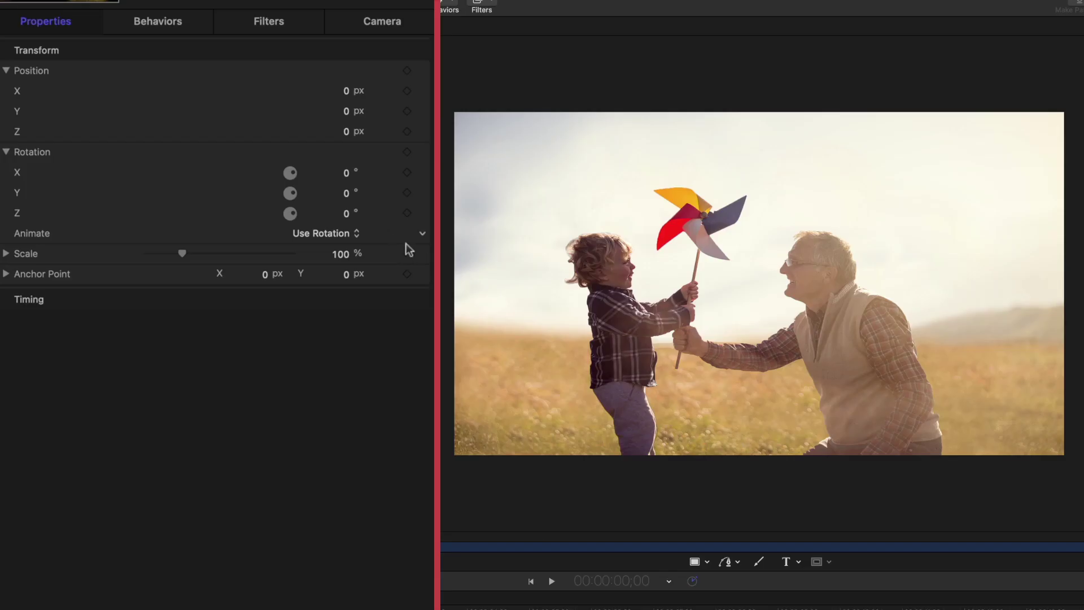
Keyframe the camera's scale, position and rotation at the start of the timeline
left_click(407, 253)
left_click(407, 70)
left_click(407, 151)
At about 9;24, set the camera's scale to 81% and its Y position to 91 px, and play the animation
left_click_drag(409, 448, 803, 437)
left_click_drag(175, 228, 169, 228)
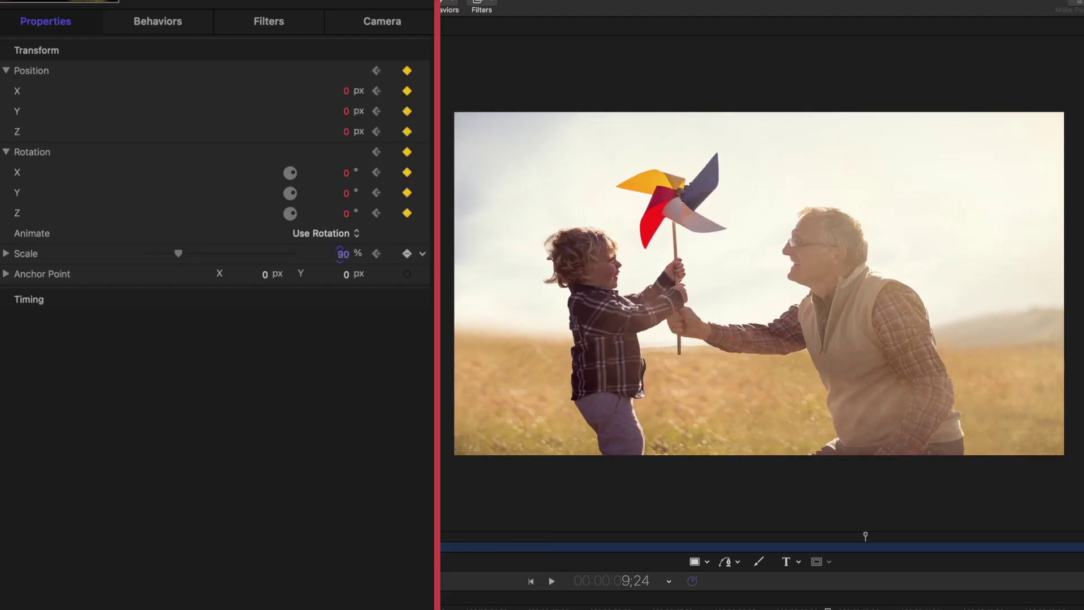
left_click_drag(341, 253, 330, 253)
left_click_drag(346, 112, 359, 111)
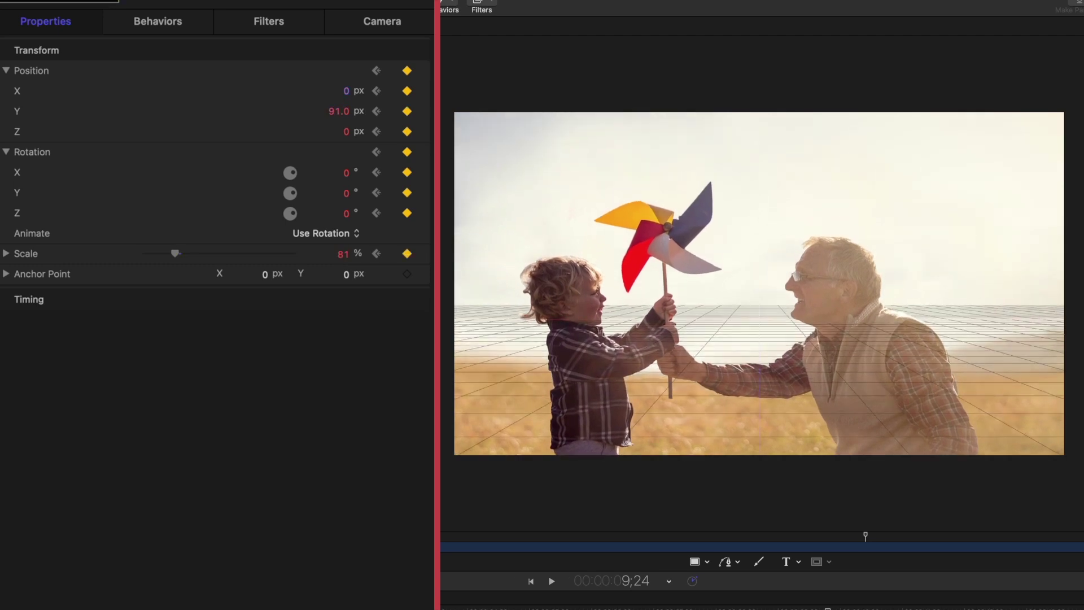
key("space")
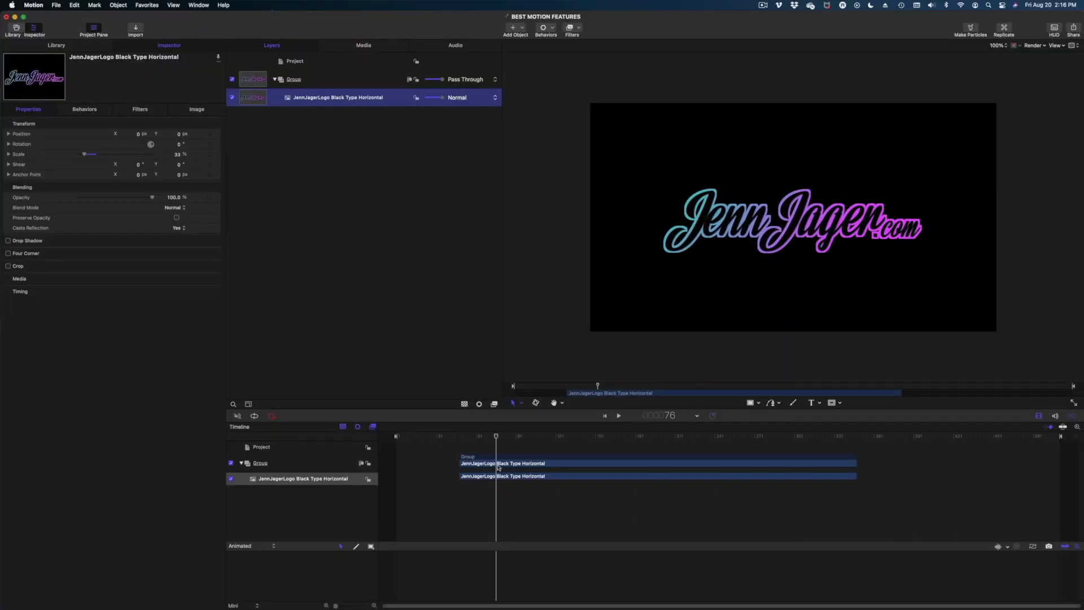
Create a replicator from the logo image layer in the BEST MOTION FEATURES project
double_click(300, 98)
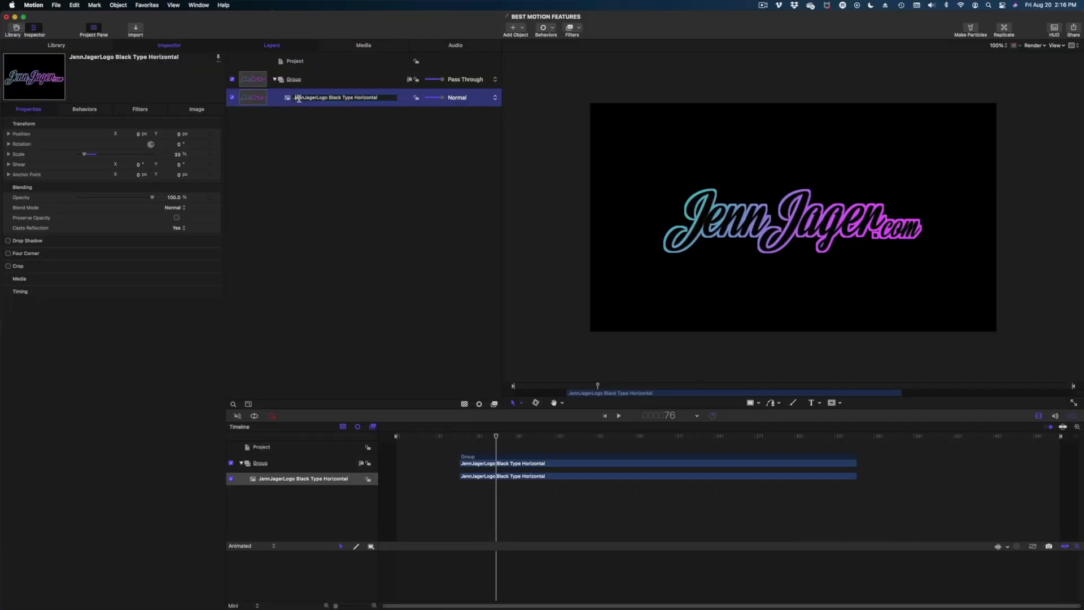
key("Return")
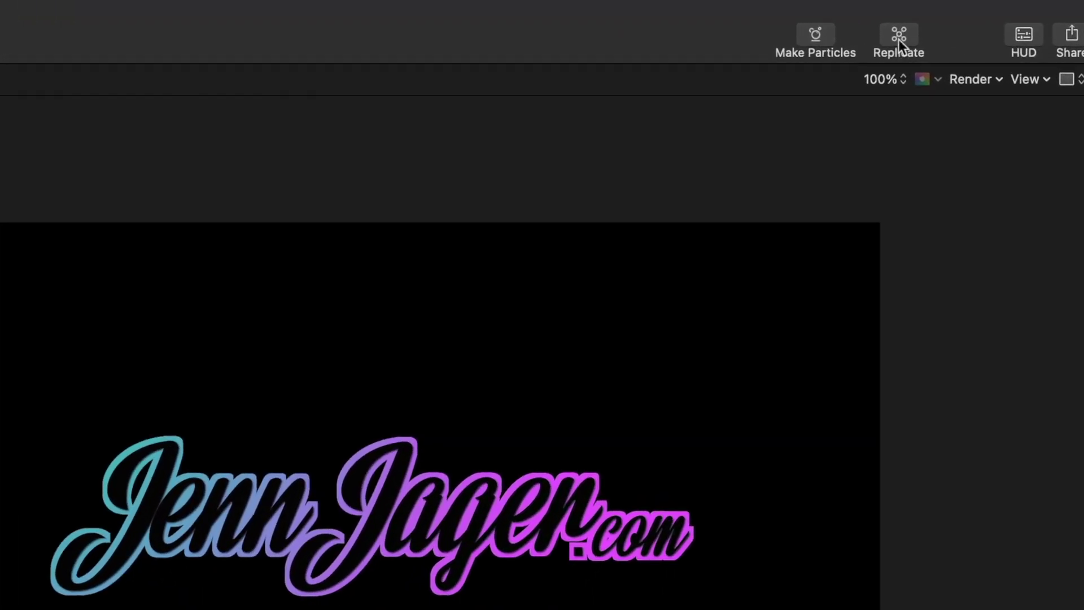
left_click(898, 39)
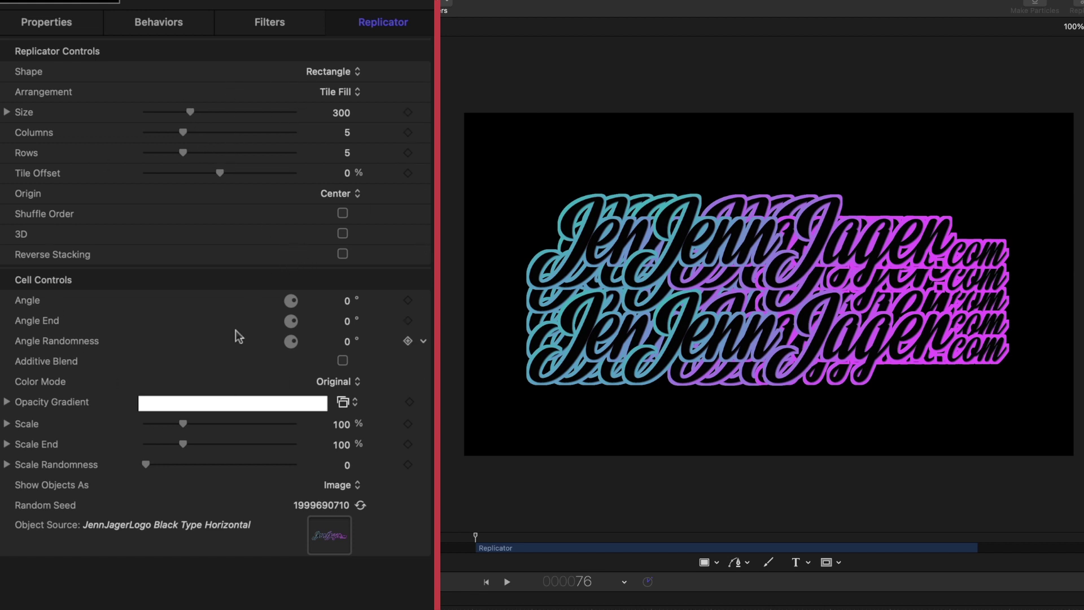
Keep the replicator's shape as Rectangle, with 2 columns, 3 rows and a size of 1254
left_click(349, 71)
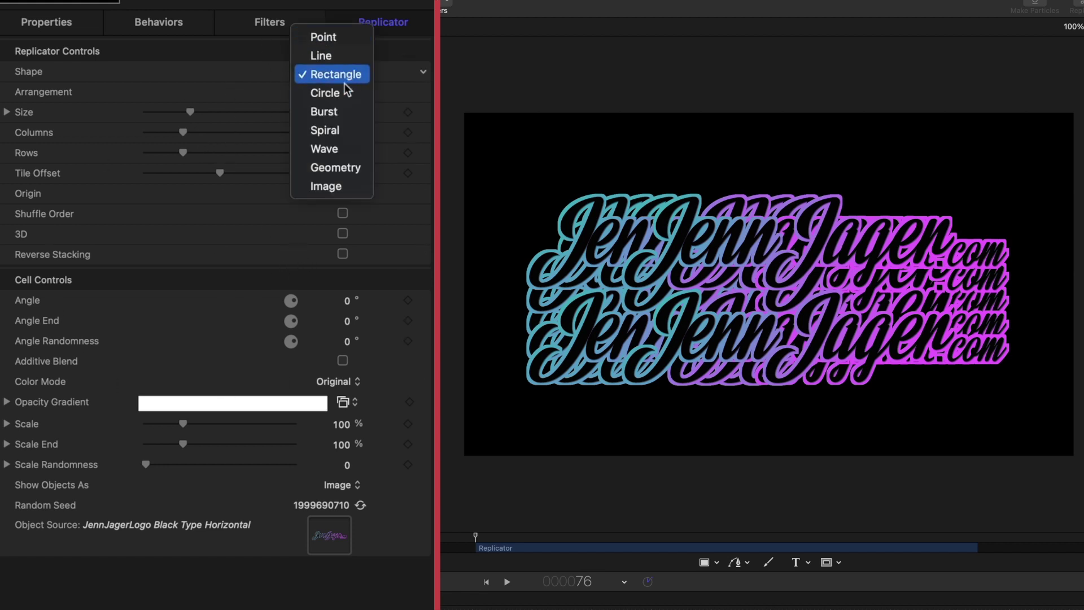
left_click(345, 74)
left_click_drag(182, 130, 167, 153)
left_click_drag(192, 112, 338, 112)
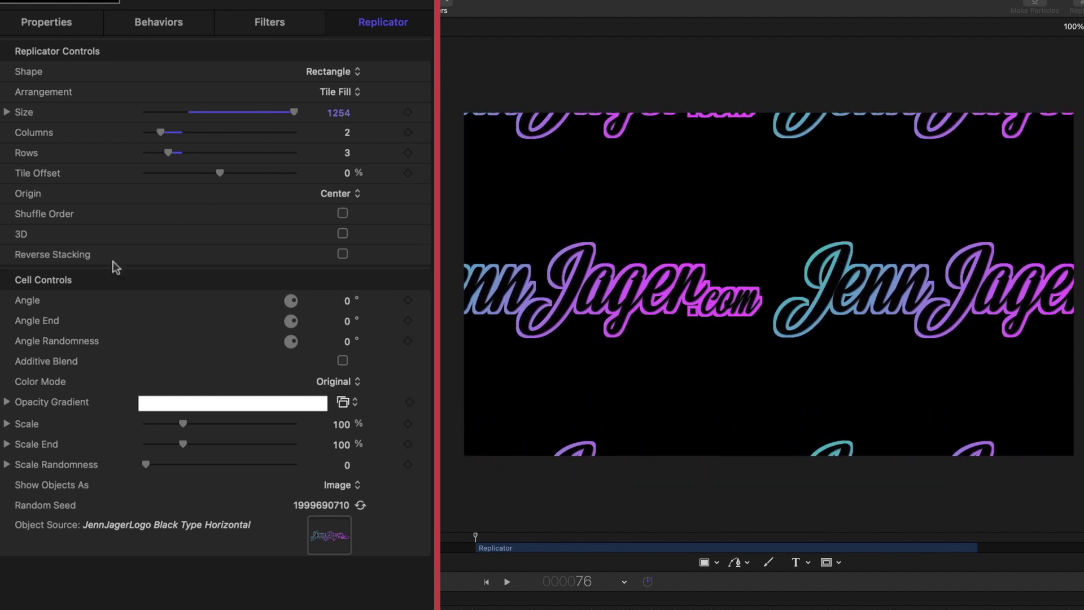
Set the replicator's tile offset to 32.95% and tilt its cells to an angle of 10.1°
left_click_drag(220, 172, 245, 173)
left_click_drag(277, 300, 296, 283)
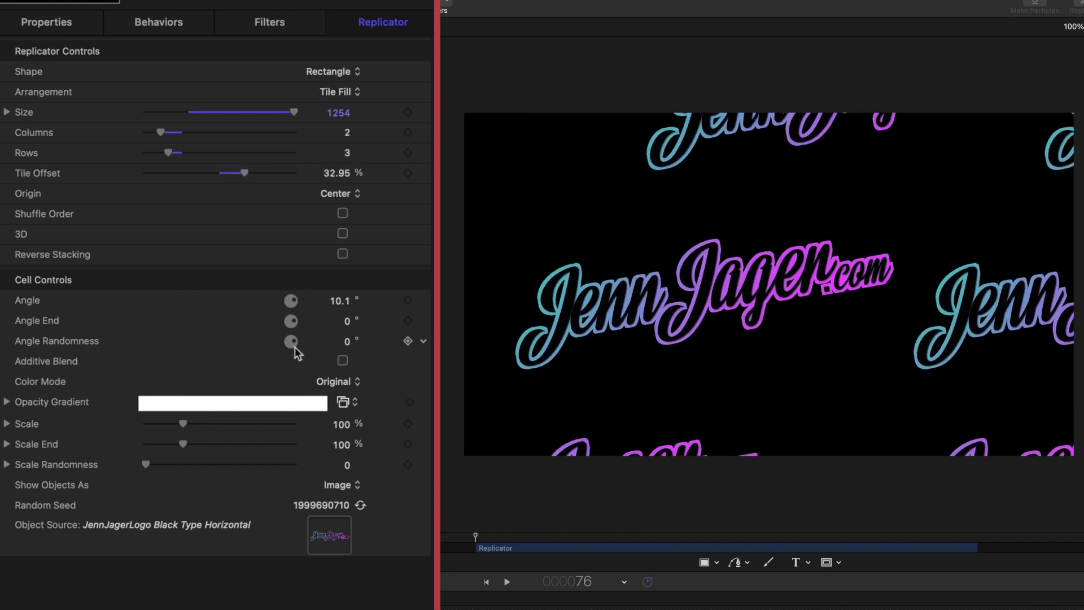
Set the replicator's color mode to Over Pattern and recolor the start of its gradient orange
left_click(356, 383)
left_click(350, 425)
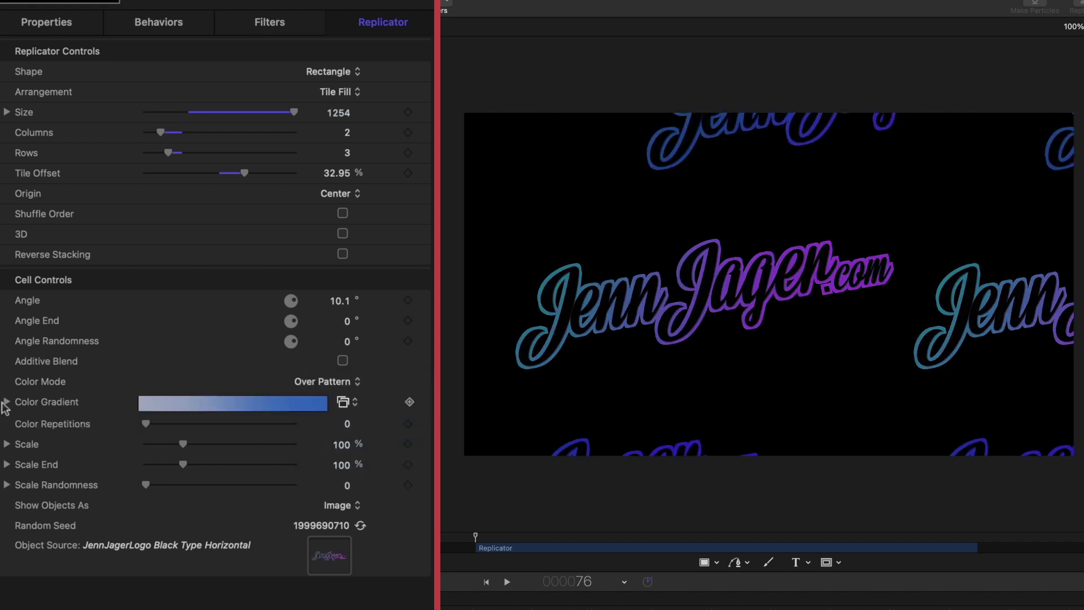
left_click(7, 401)
double_click(6, 478)
left_click_drag(713, 391, 774, 361)
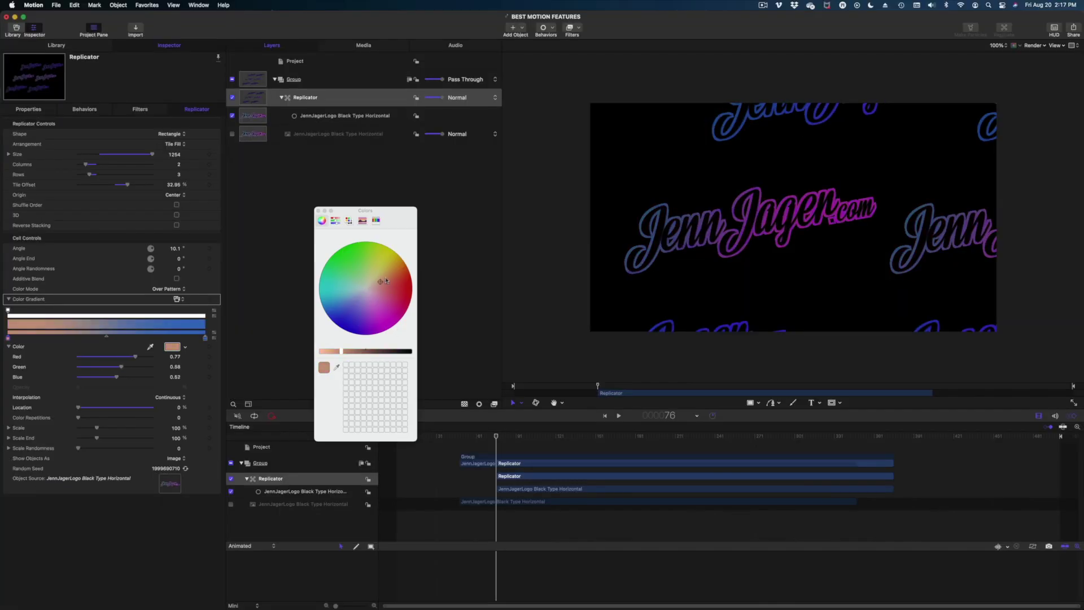
Recolor the end of the replicator's gradient green and close the color picker
left_click(205, 337)
left_click_drag(347, 294, 359, 262)
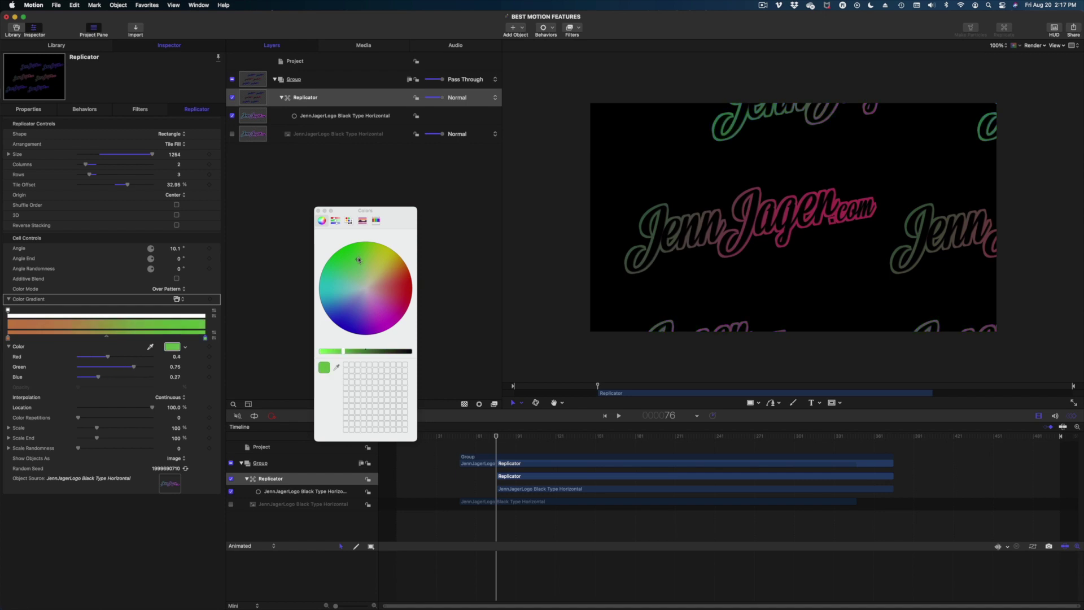
left_click(318, 210)
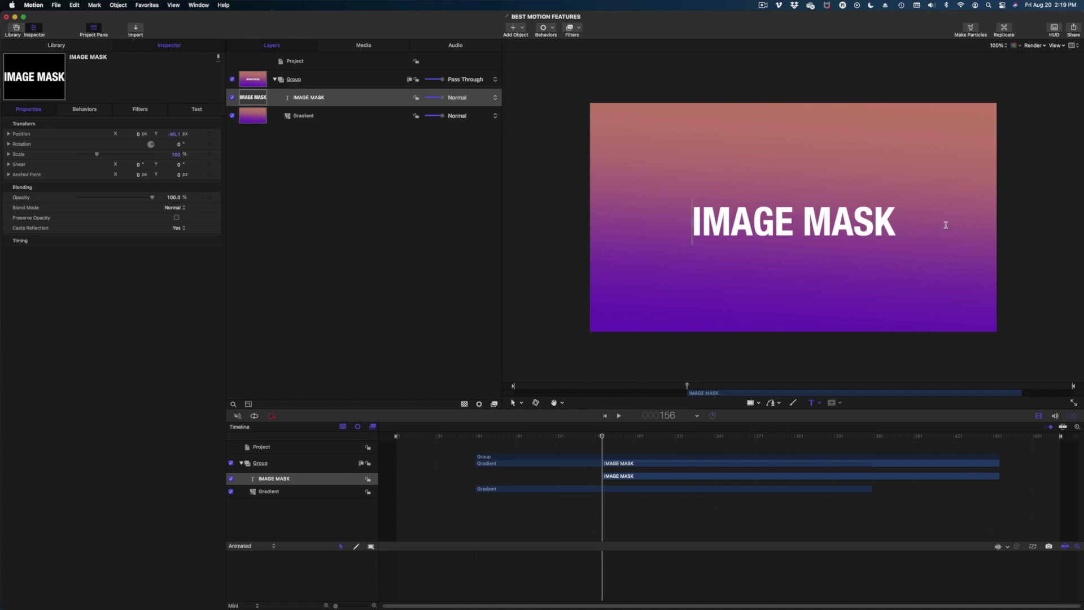
Add an image mask to the Gradient with the IMAGE MASK text as its source, and invert the mask
left_click(315, 117)
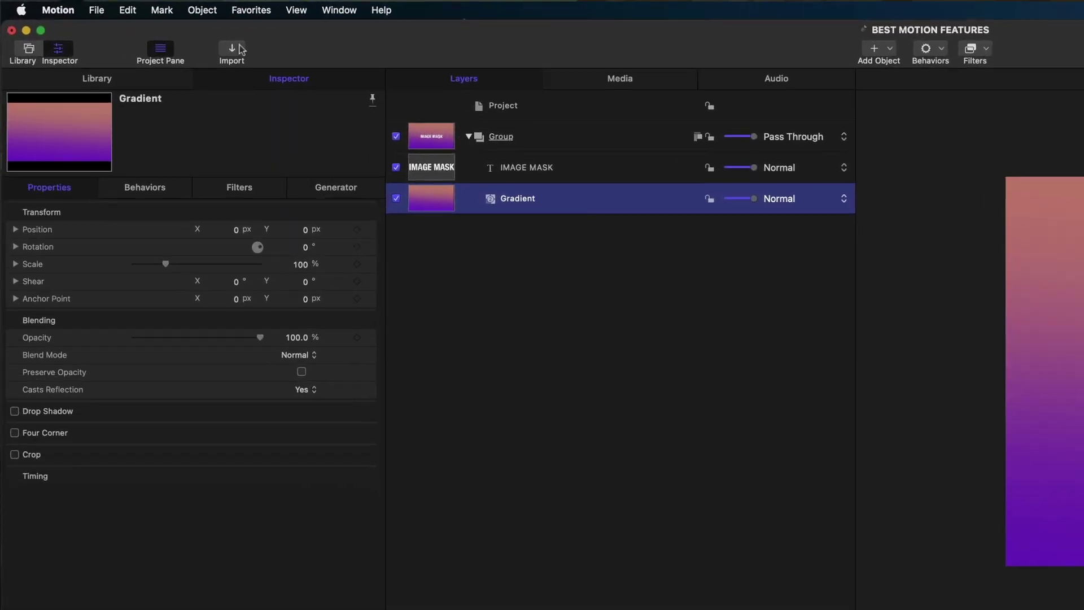
left_click(237, 12)
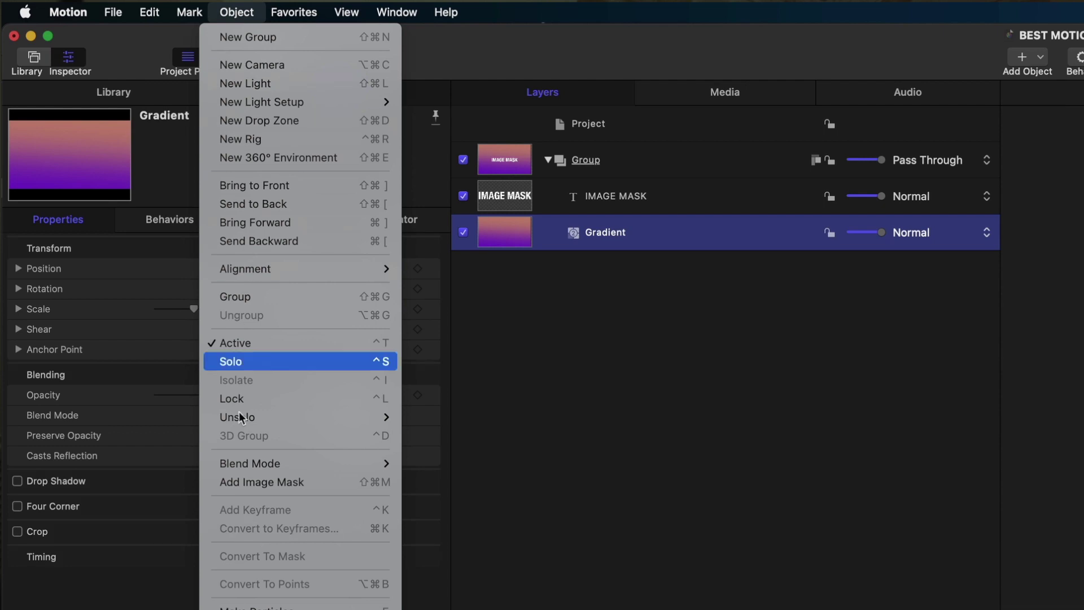
left_click(247, 484)
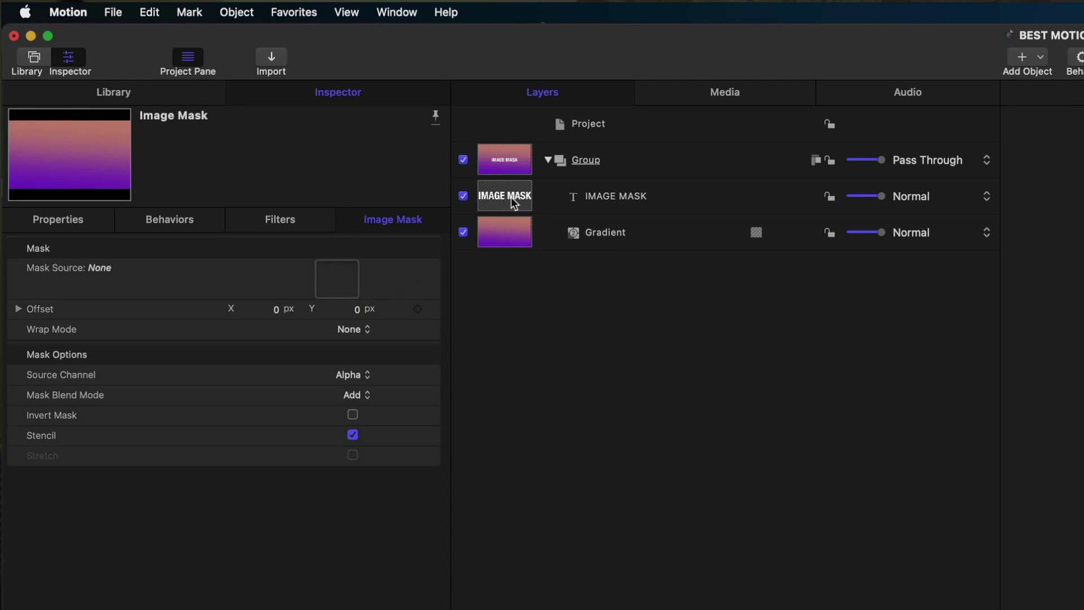
left_click_drag(509, 202, 340, 277)
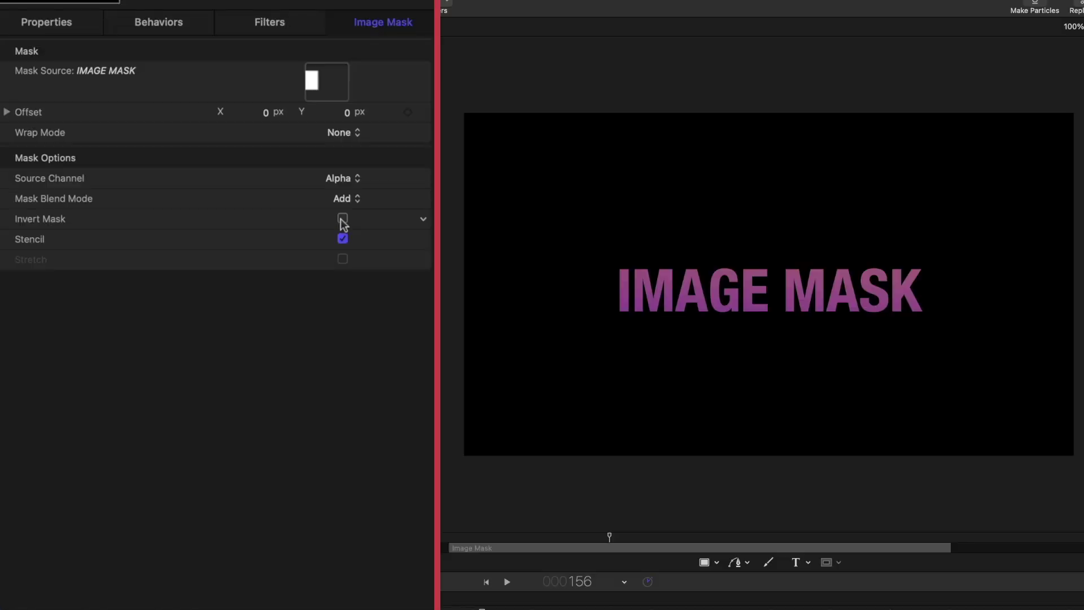
left_click(176, 208)
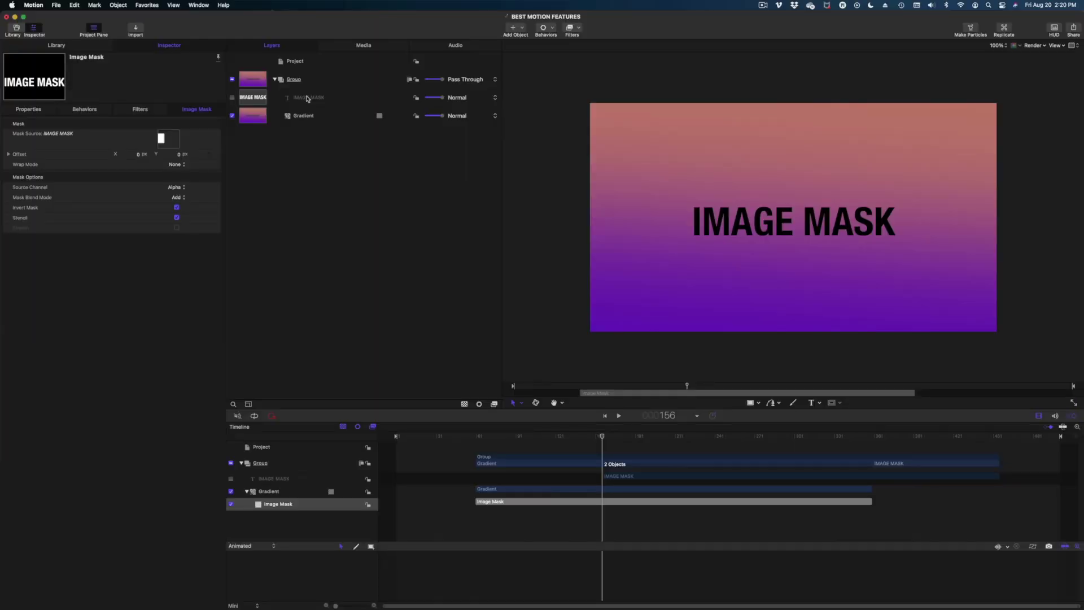
Enlarge the IMAGE MASK text to size 270 and change its font to Helvetica Neue LT Std
left_click(305, 99)
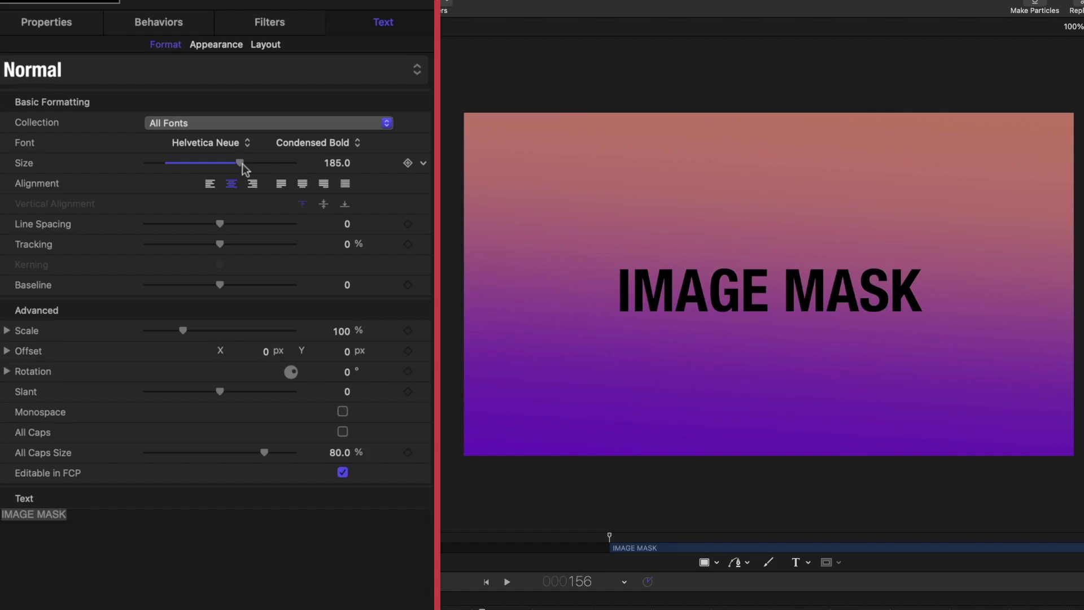
left_click_drag(243, 164, 287, 177)
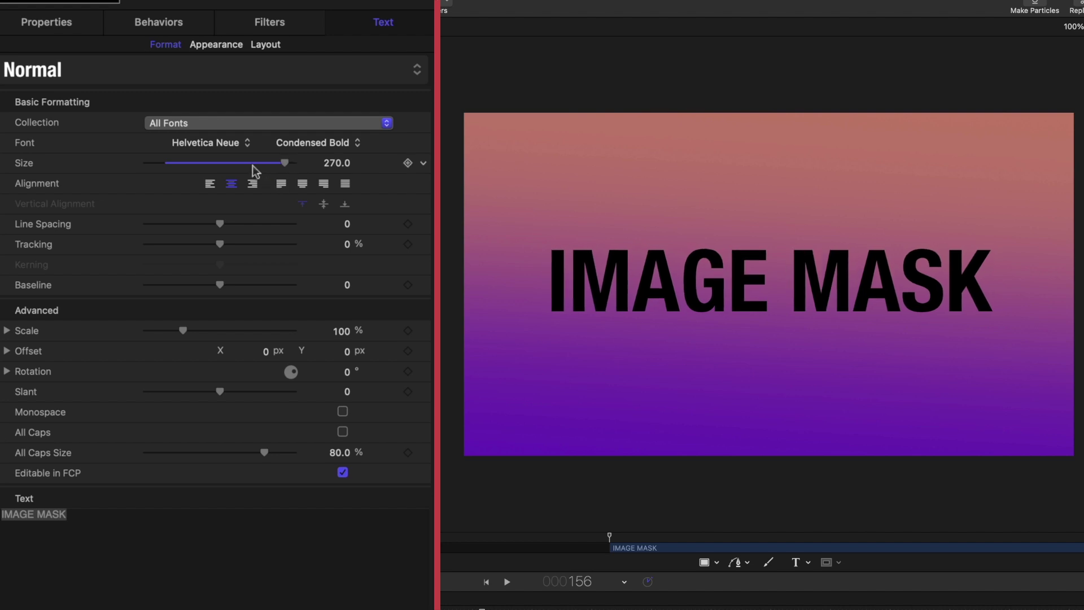
left_click(243, 145)
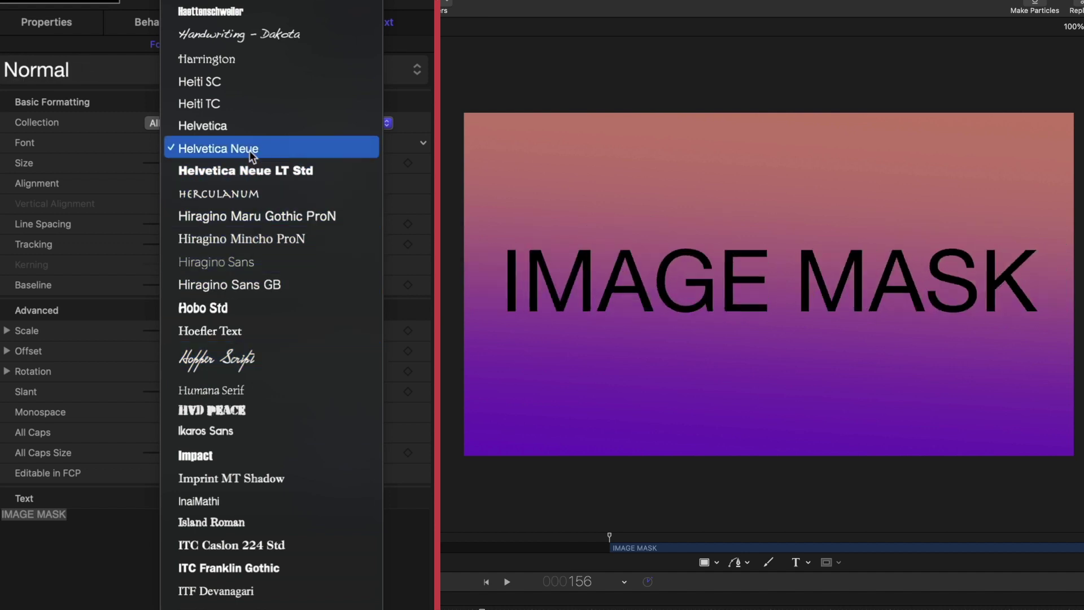
left_click(246, 168)
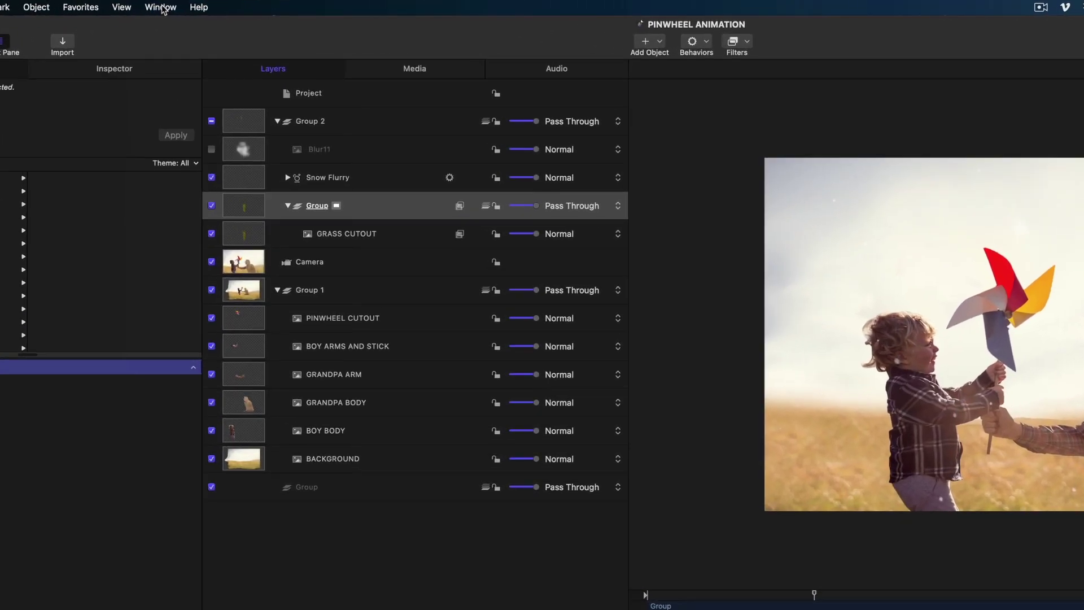
Show the task list for the PINWHEEL ANIMATION project
left_click(199, 5)
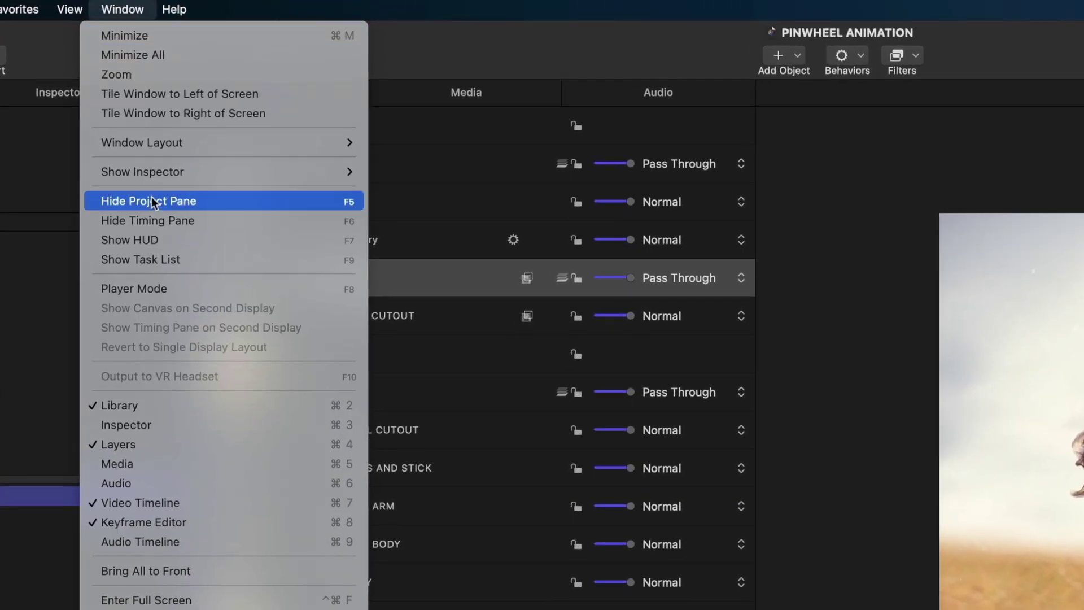
left_click(171, 260)
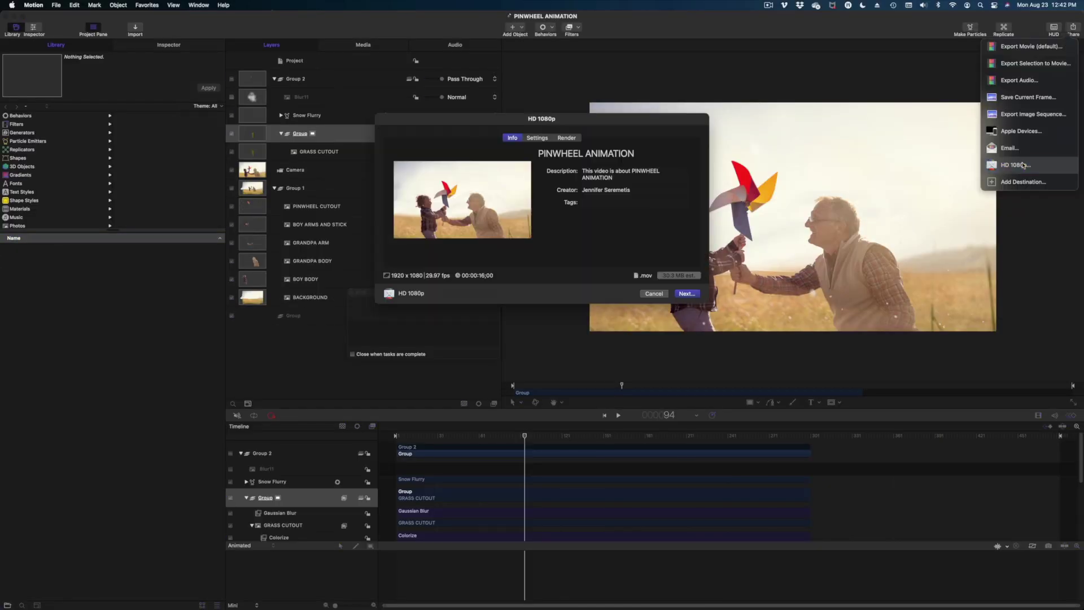
Proceed with the HD 1080p export of the PINWHEEL ANIMATION project
left_click(686, 297)
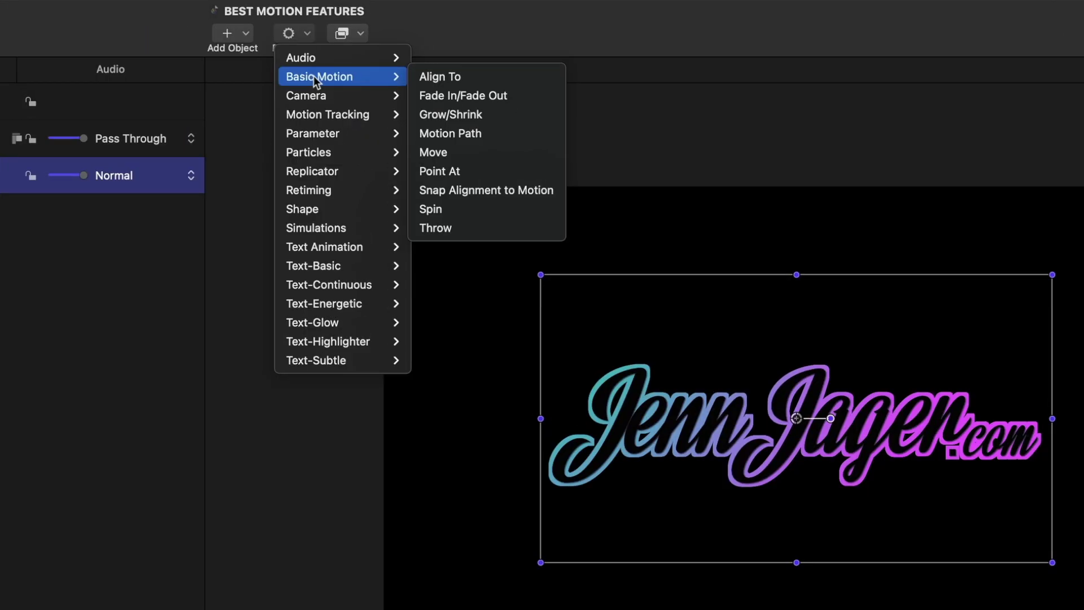
Apply the Motion Path behavior to the logo, show its whole path on the canvas, and preview the movement
left_click(429, 134)
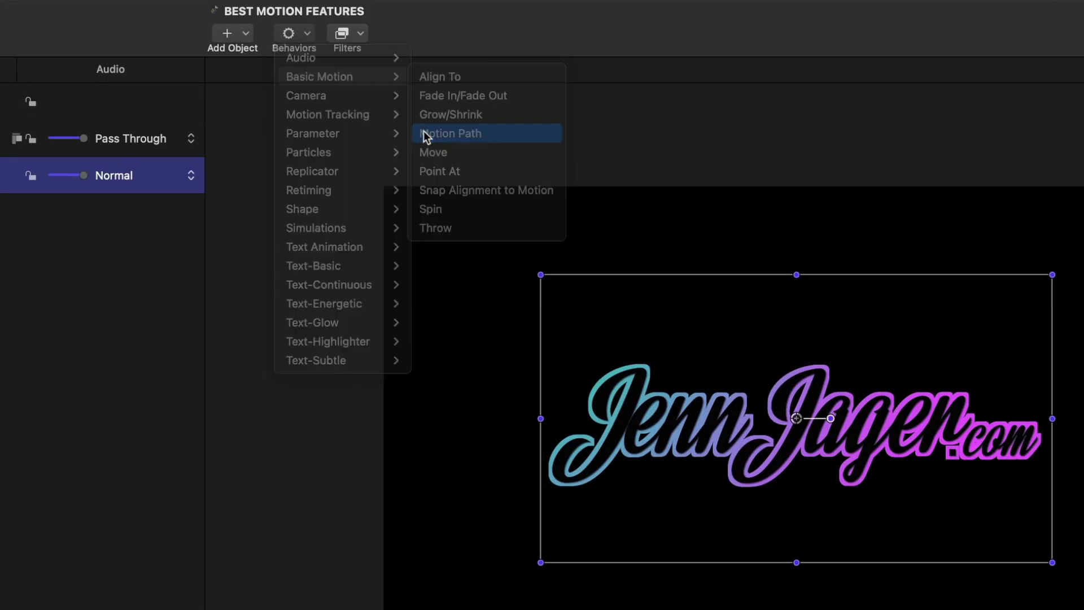
left_click(425, 300)
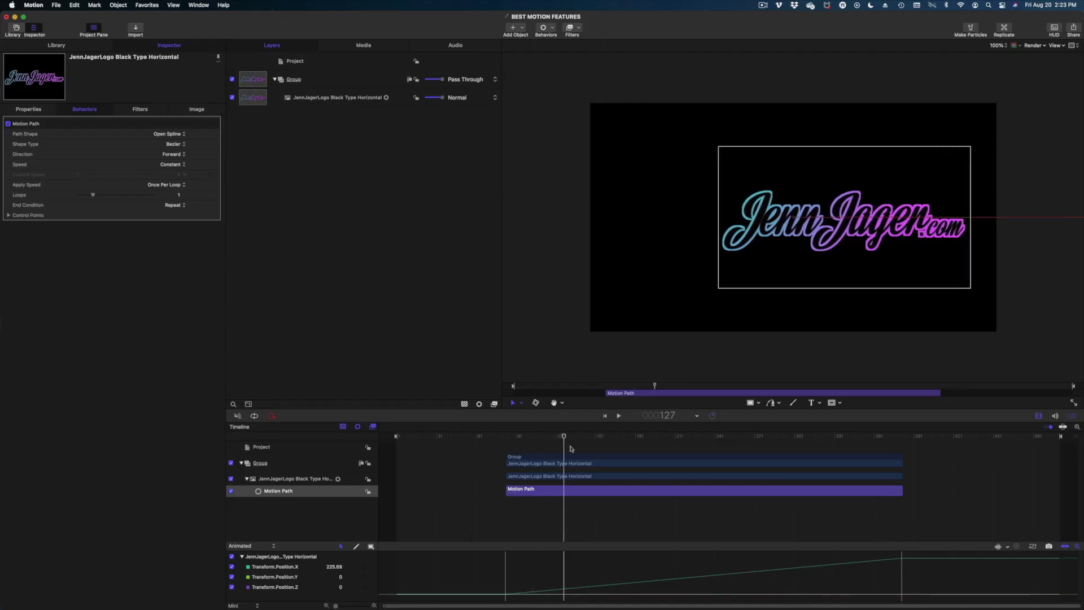
key("super+minus")
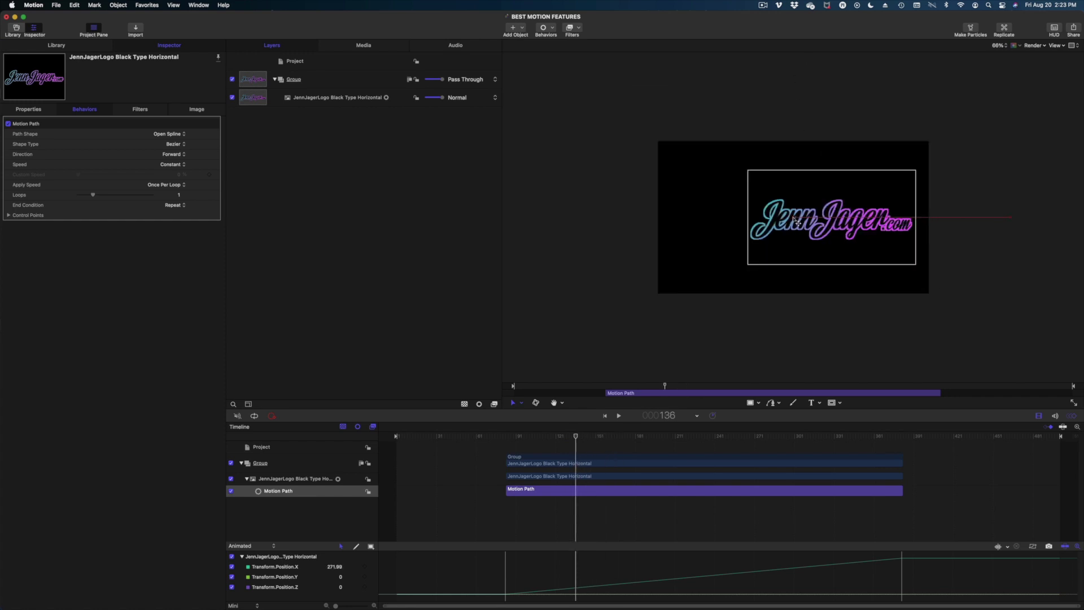
left_click(531, 437)
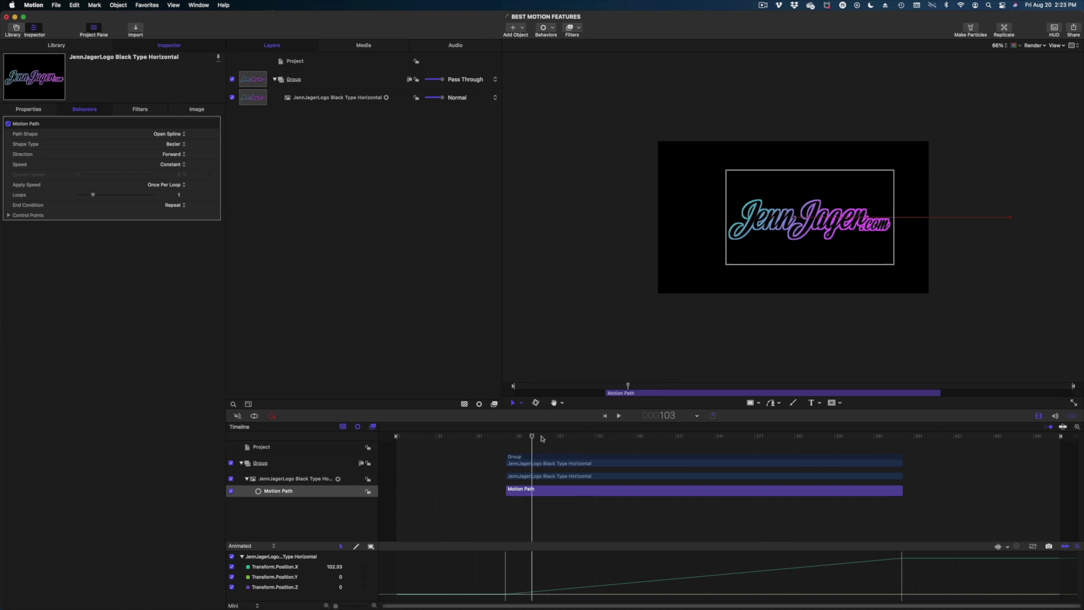
key("space")
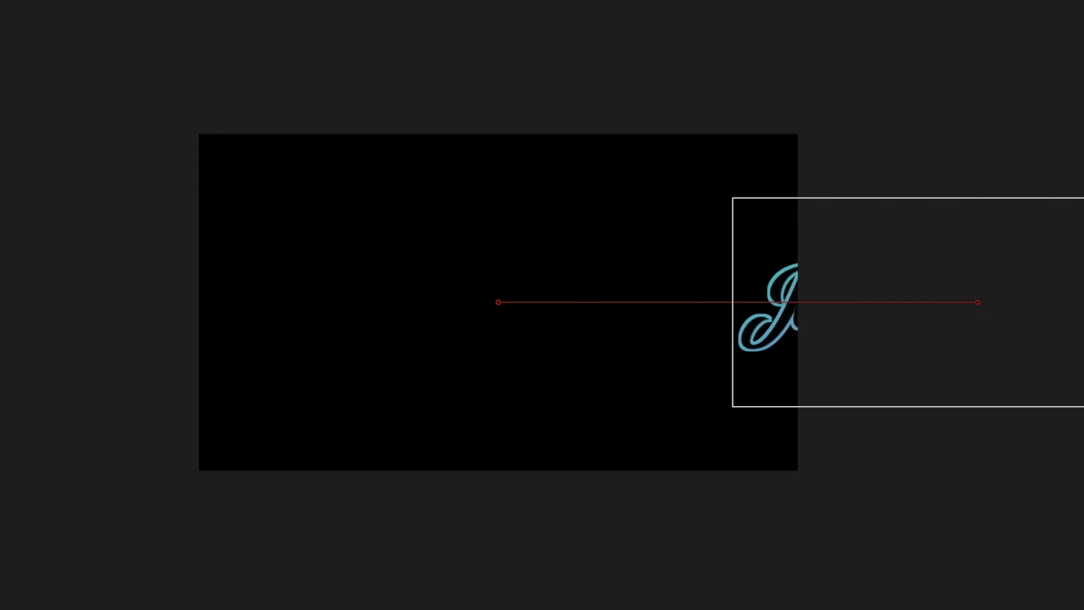
Move the motion path's end point to the upper left of the frame, and add a midpoint that bends the path into a curve
left_click_drag(981, 306, 400, 211)
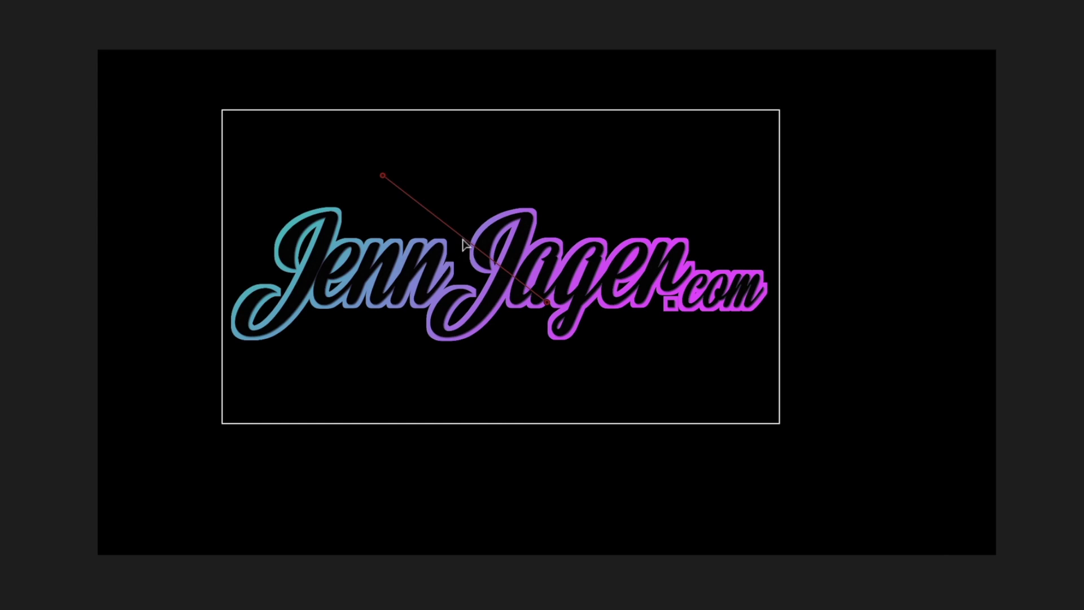
left_click_drag(469, 246, 528, 177)
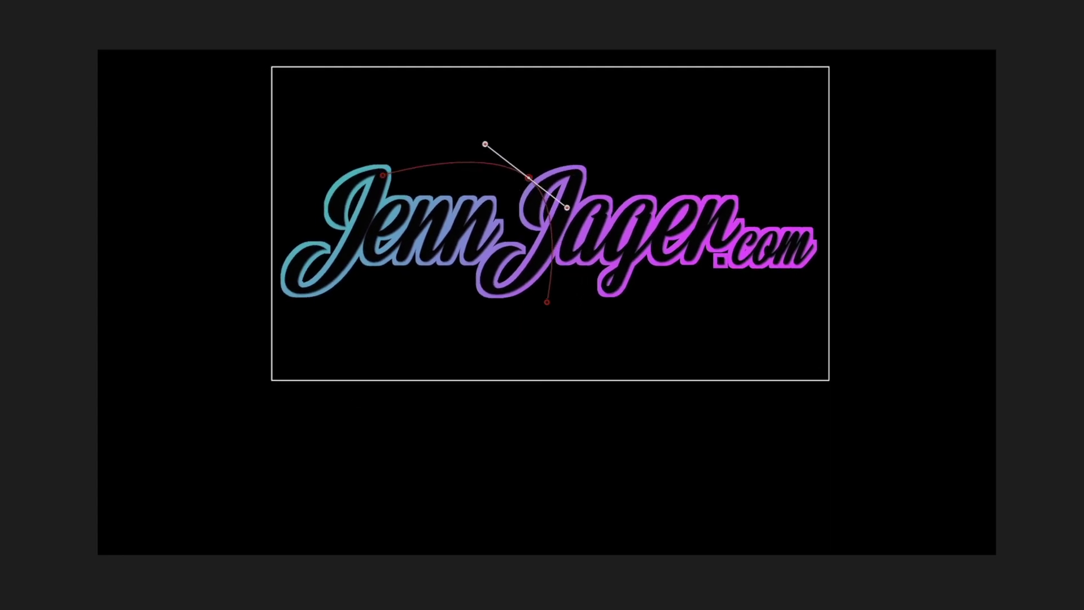
left_click_drag(485, 144, 483, 261)
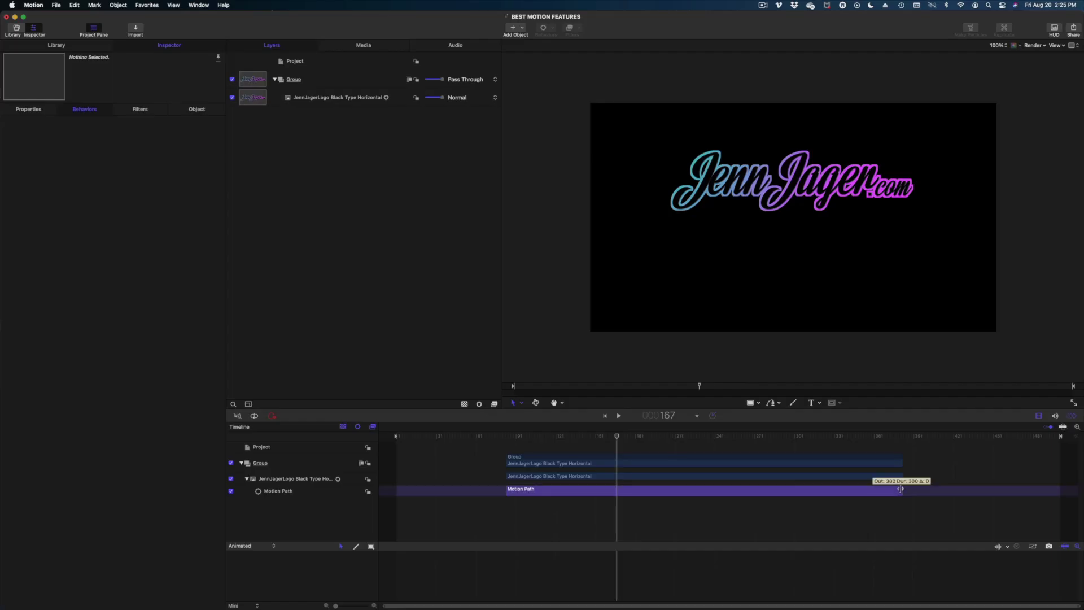
Shorten the Motion Path behavior to roughly the first fifth of the logo's duration and play it from the start
left_click_drag(876, 489, 577, 483)
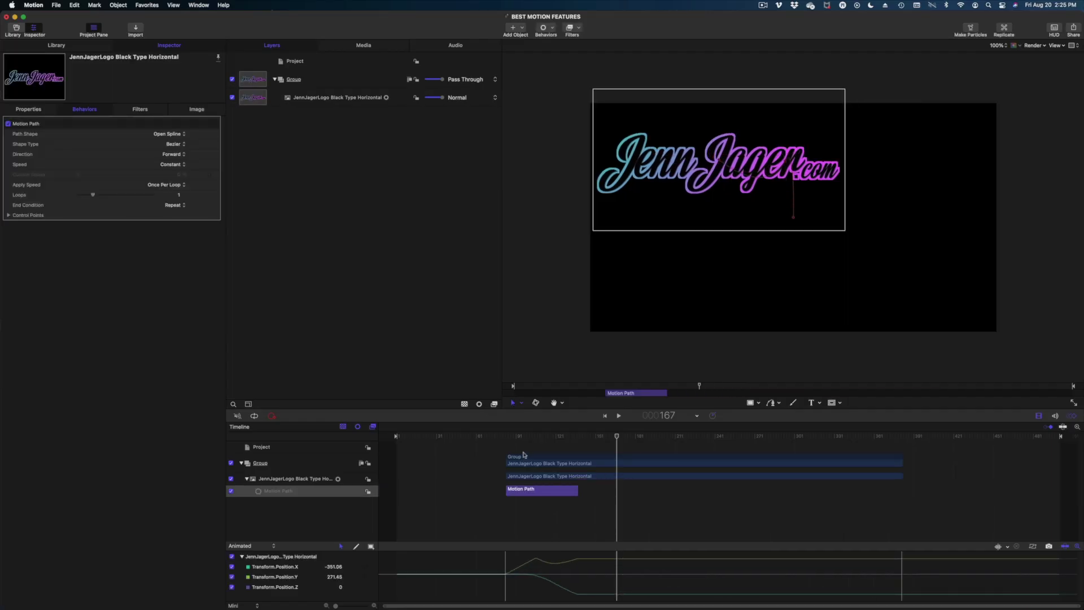
left_click(510, 437)
key("space")
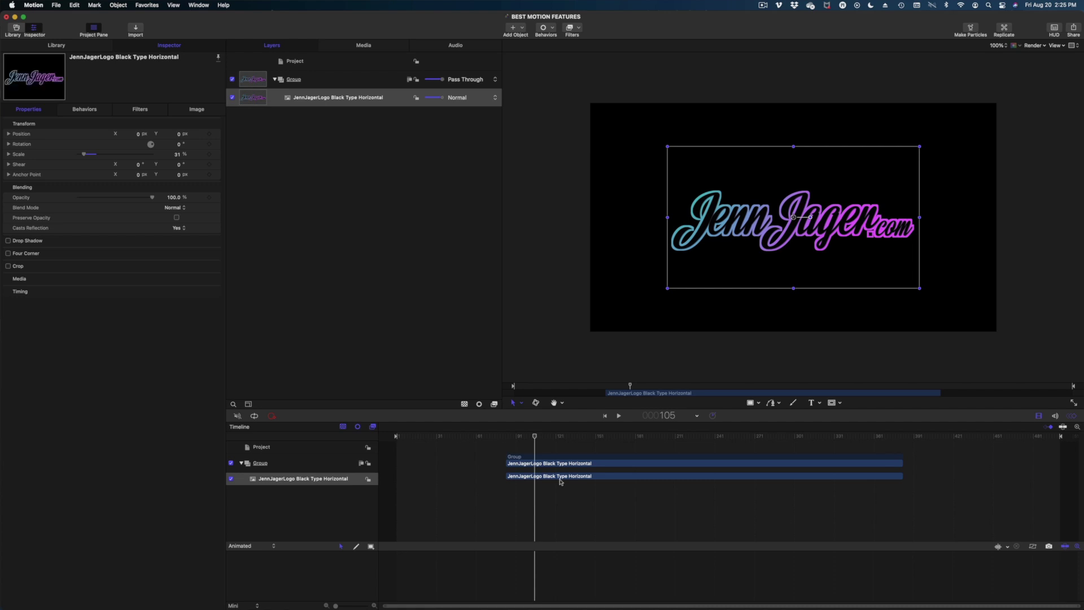
Apply the Fade In/Fade Out behavior to the logo, preview it, and set fade in time to 5 and fade out time to 6
left_click(546, 28)
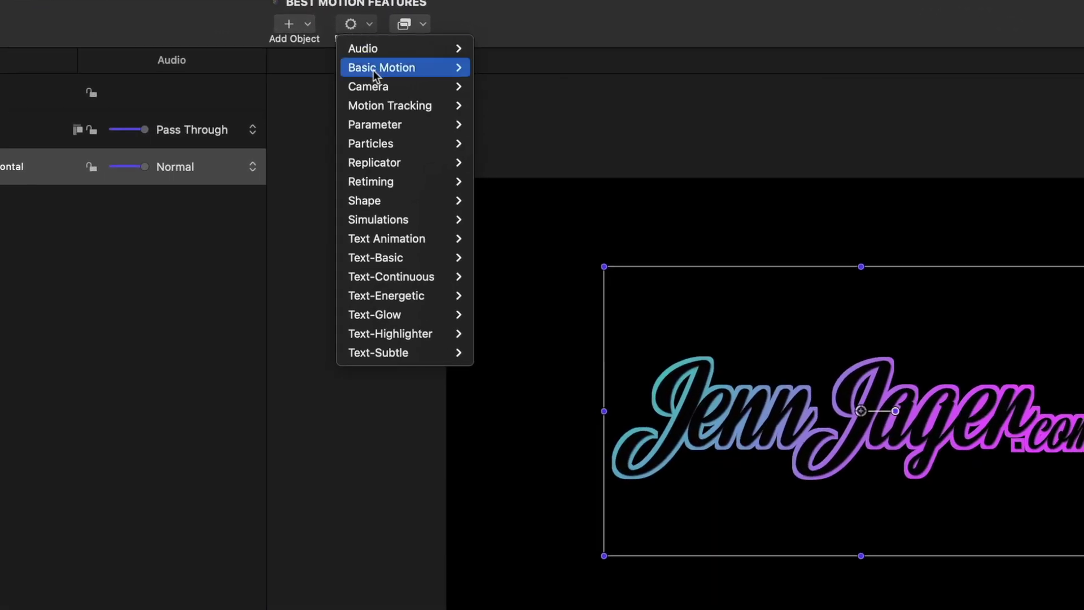
mouse_move(374, 70)
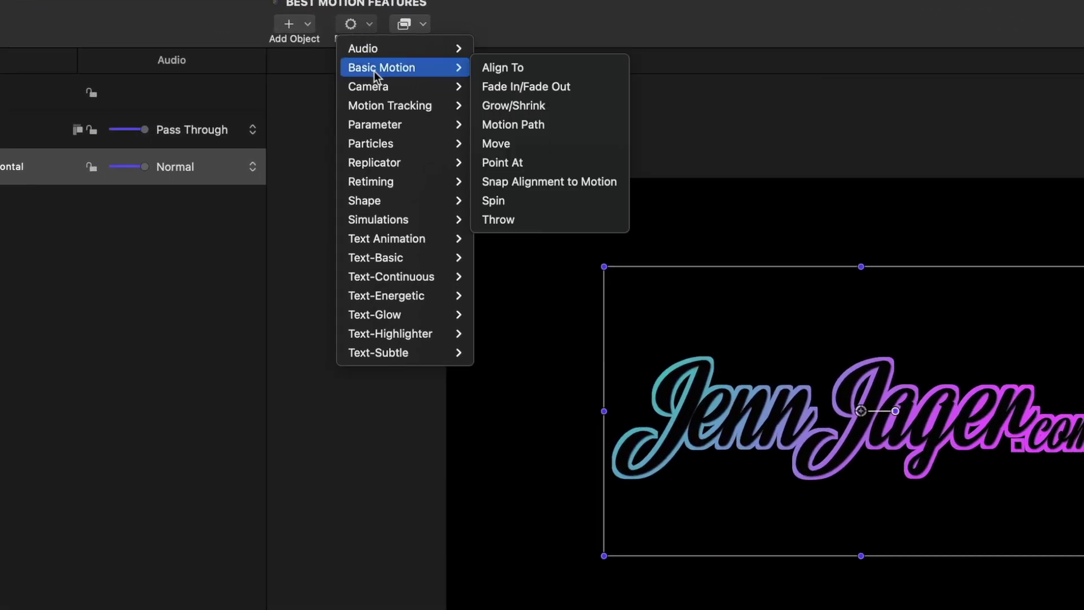
left_click(497, 87)
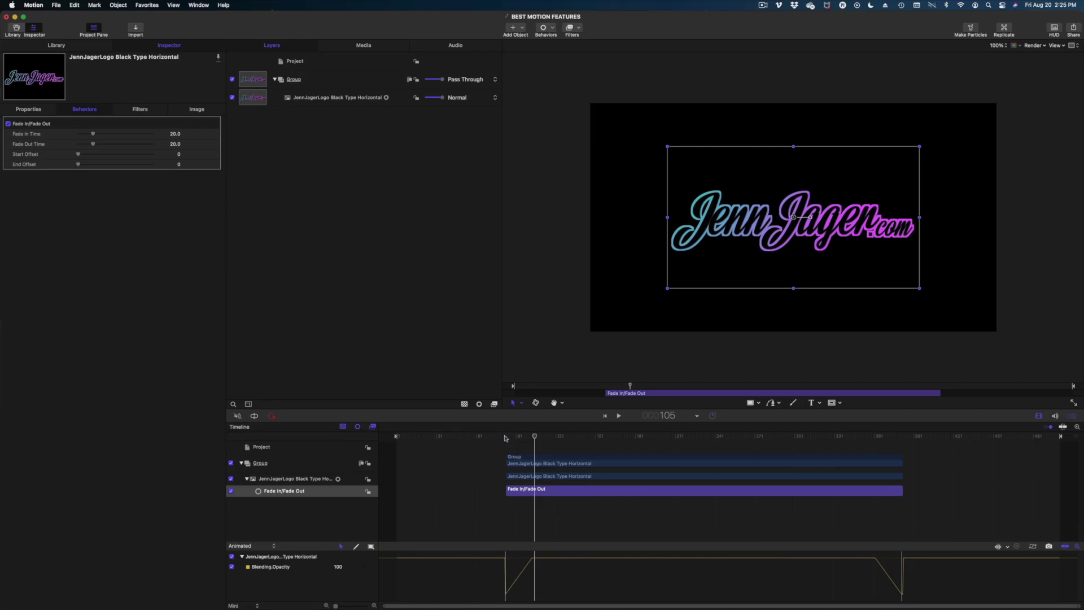
left_click_drag(506, 439, 786, 440)
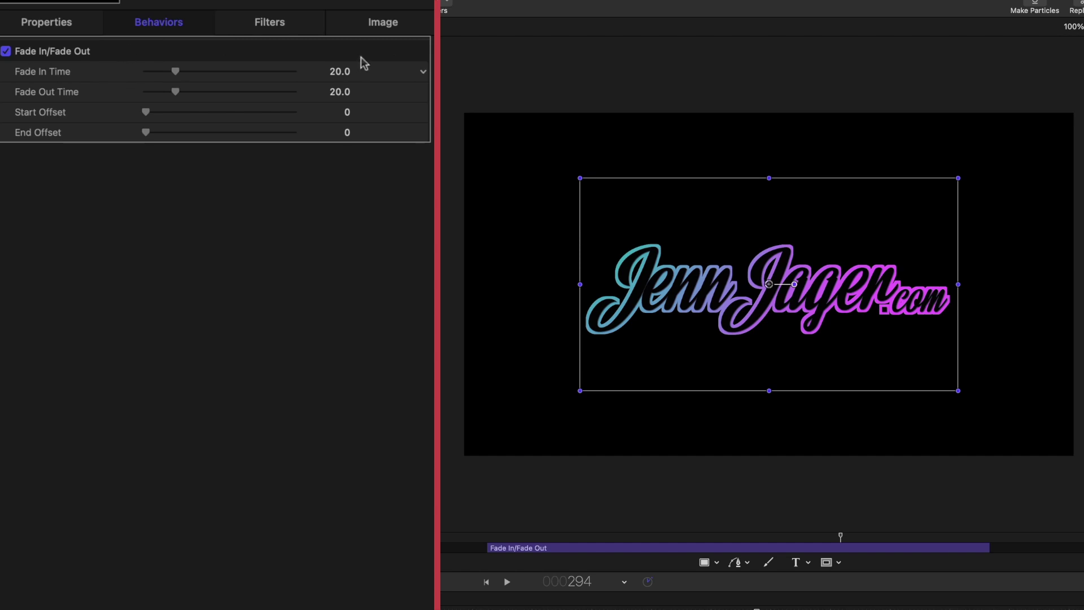
left_click_drag(174, 71, 155, 100)
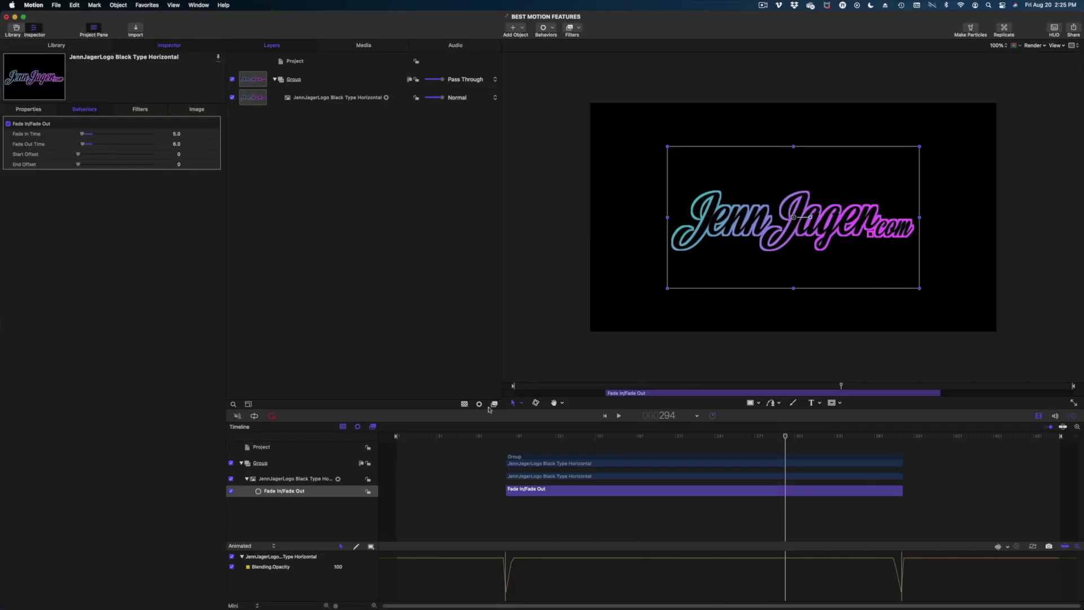
left_click(504, 436)
Add the Overshoot parameter behavior to the logo, shorten it to a brief span, and return the playhead to its beginning
left_click(547, 26)
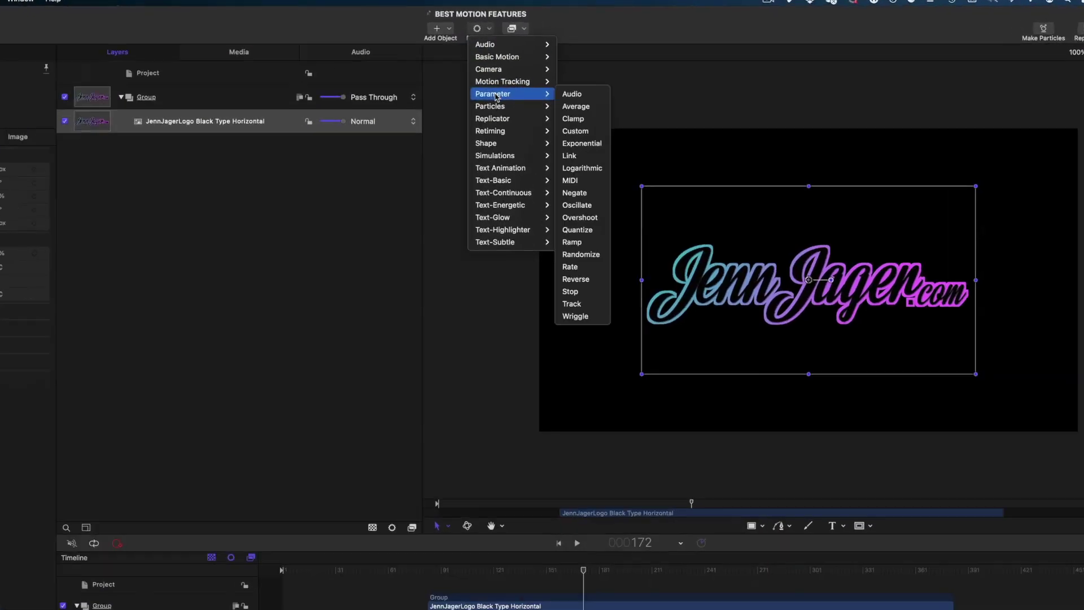
mouse_move(509, 96)
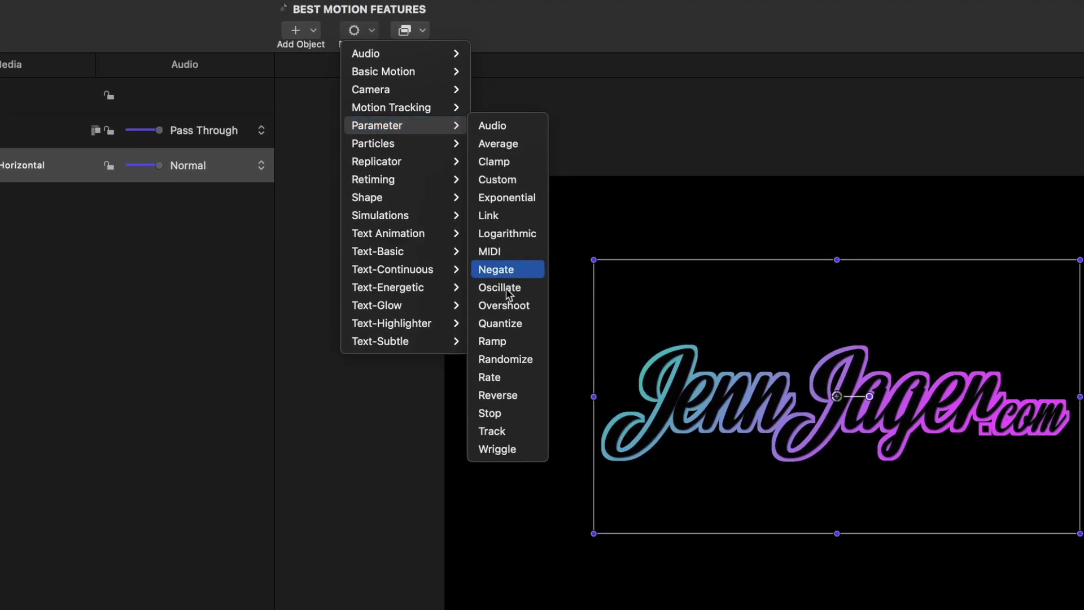
left_click(504, 306)
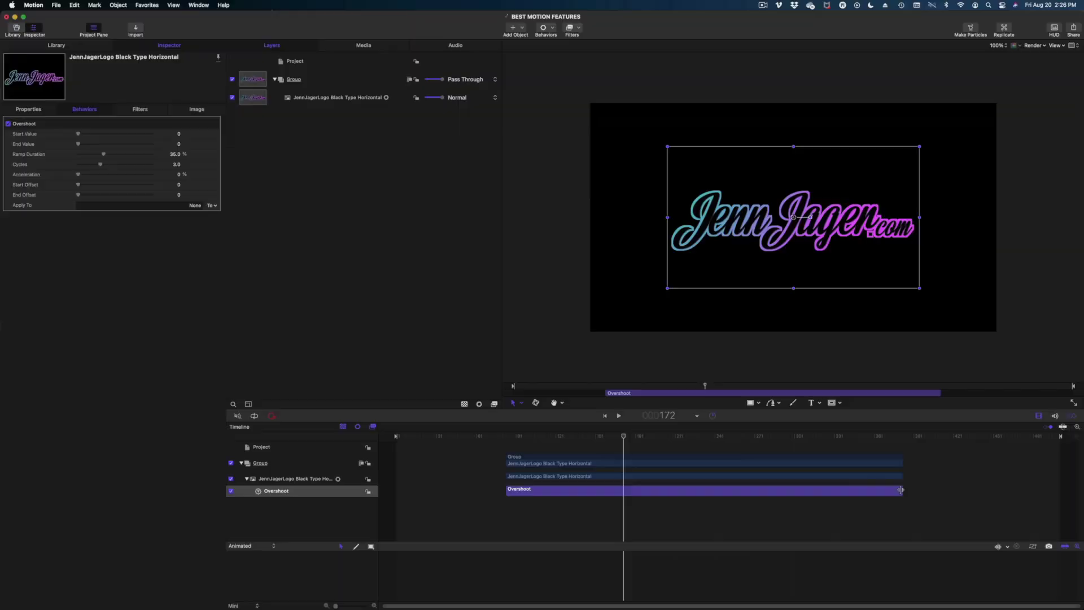
left_click_drag(900, 490, 557, 490)
left_click_drag(539, 435, 517, 435)
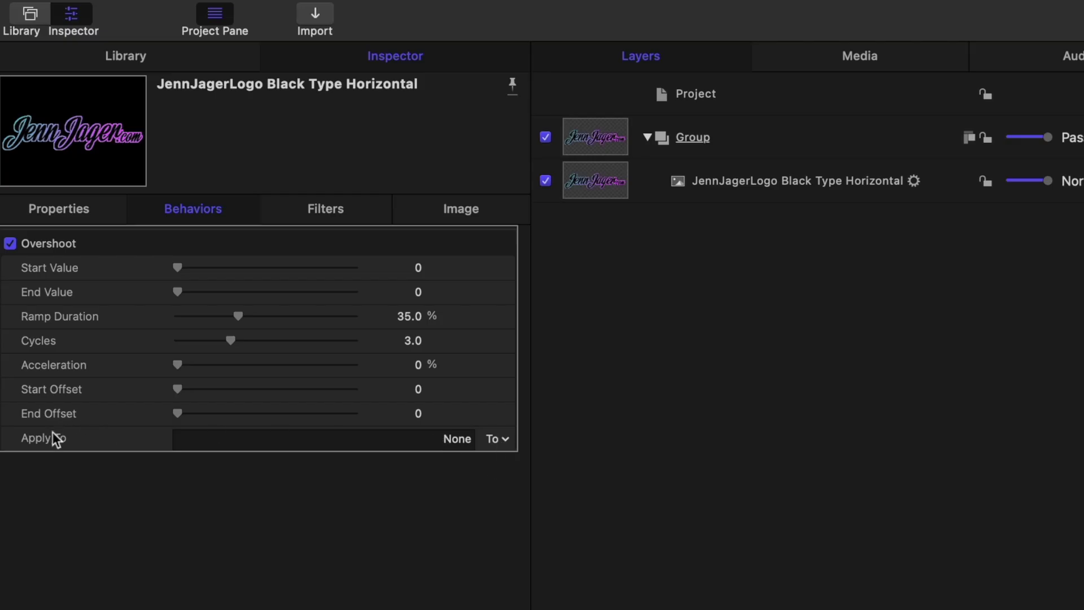
Apply the Overshoot behavior to the logo's Z rotation
left_click(508, 444)
mouse_move(513, 458)
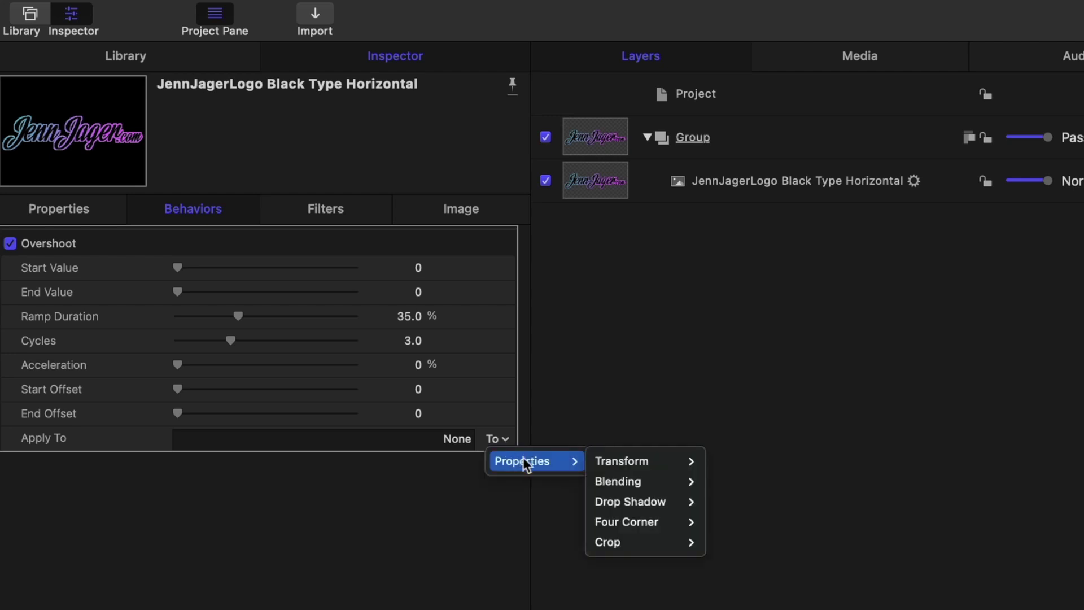
mouse_move(605, 459)
mouse_move(729, 482)
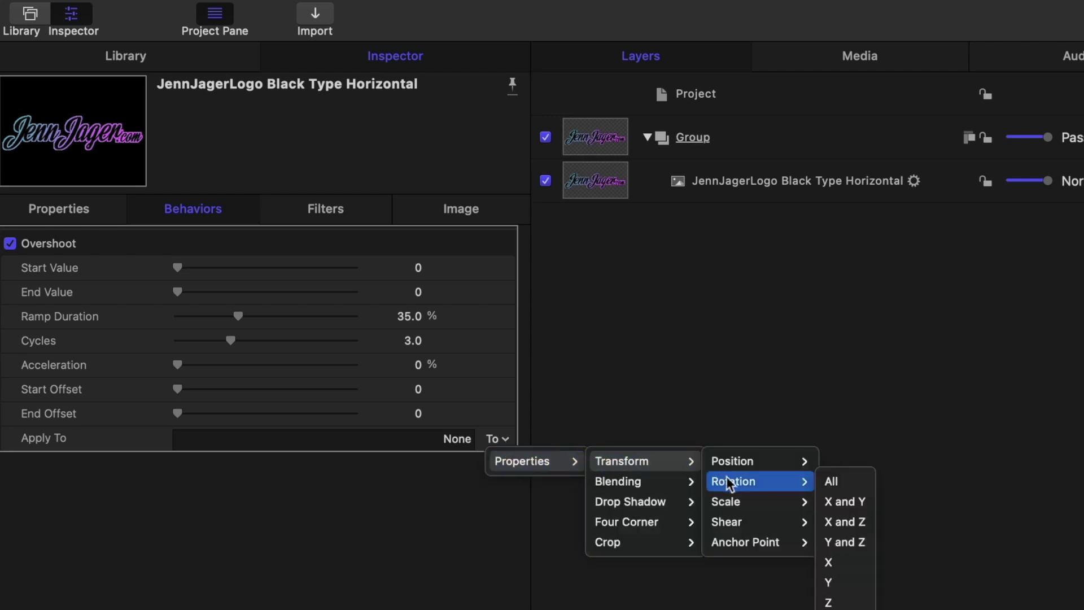
left_click(857, 603)
Set the Overshoot start value to about 46° and its ramp duration to 6.35%, and play the wobble
left_click_drag(418, 267, 409, 268)
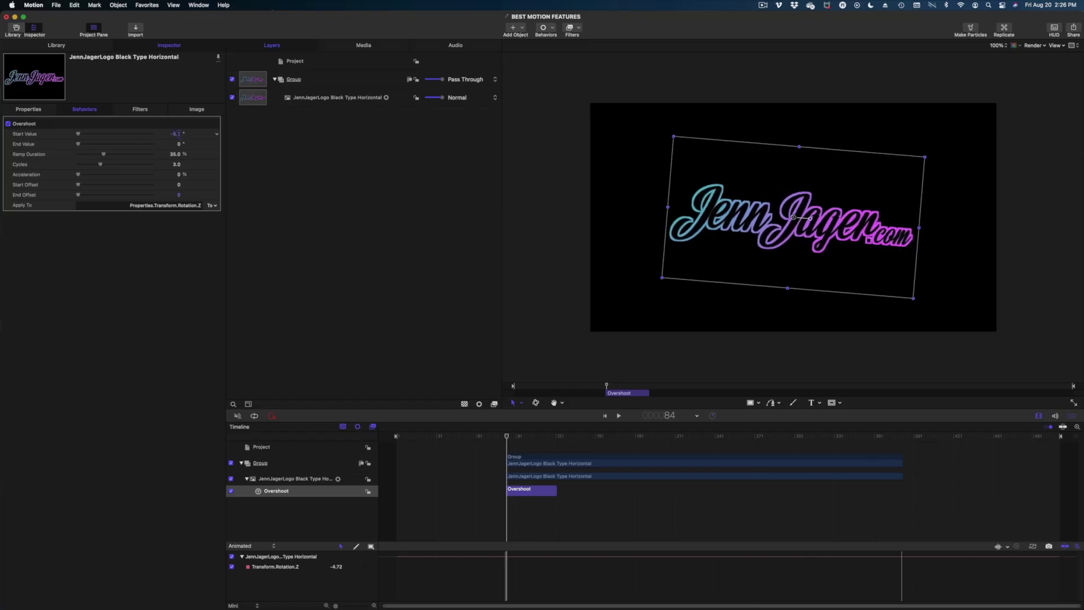
mouse_move(178, 134)
left_mouse_down()
mouse_move(203, 133)
mouse_move(194, 134)
left_mouse_up()
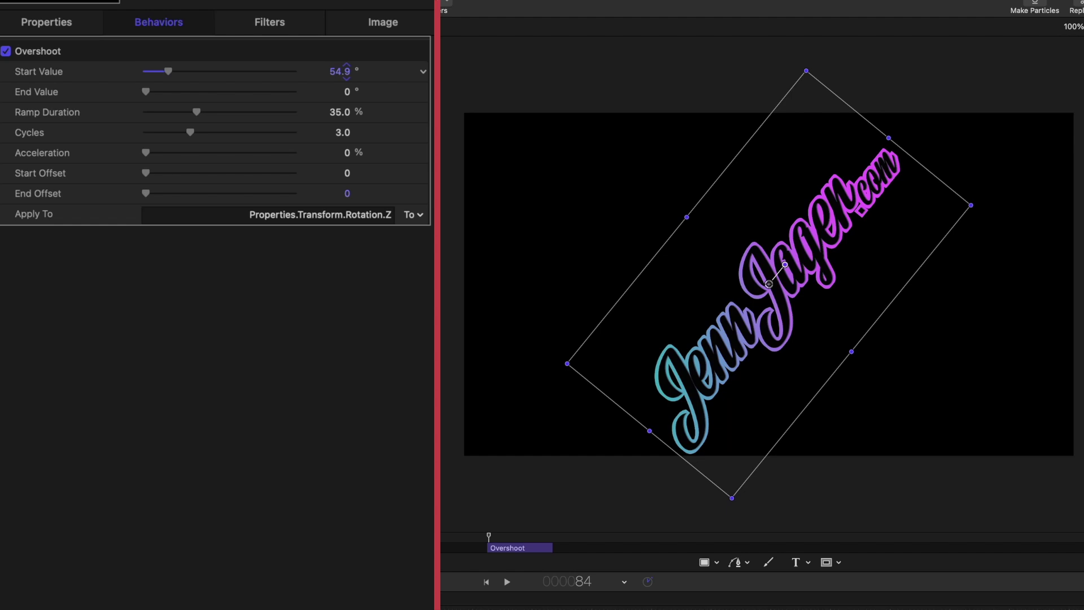
left_click_drag(340, 72, 330, 71)
left_click_drag(185, 110, 152, 117)
key("space")
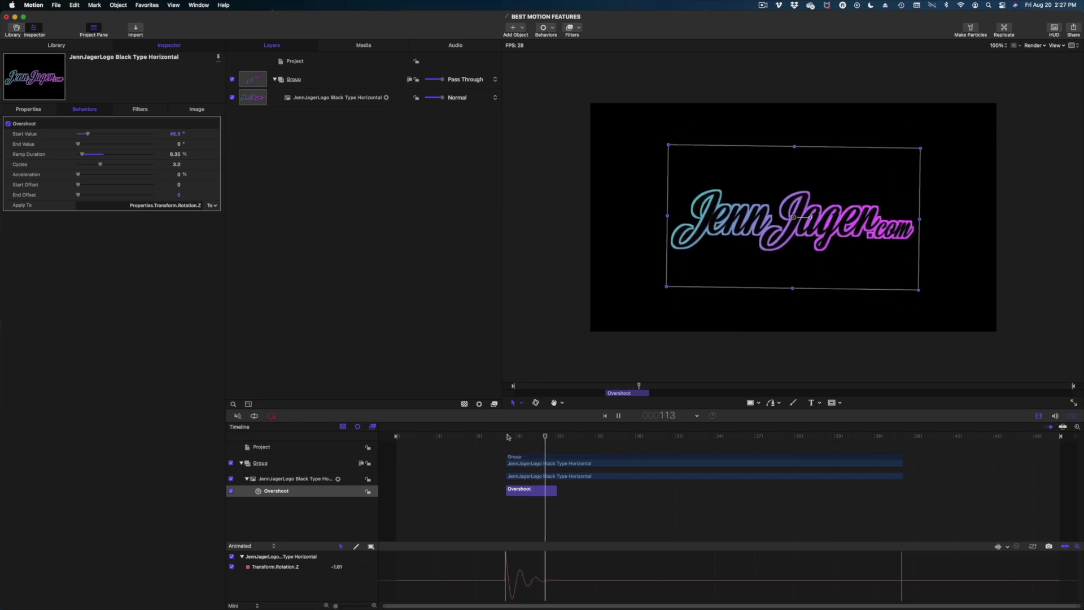
key("space")
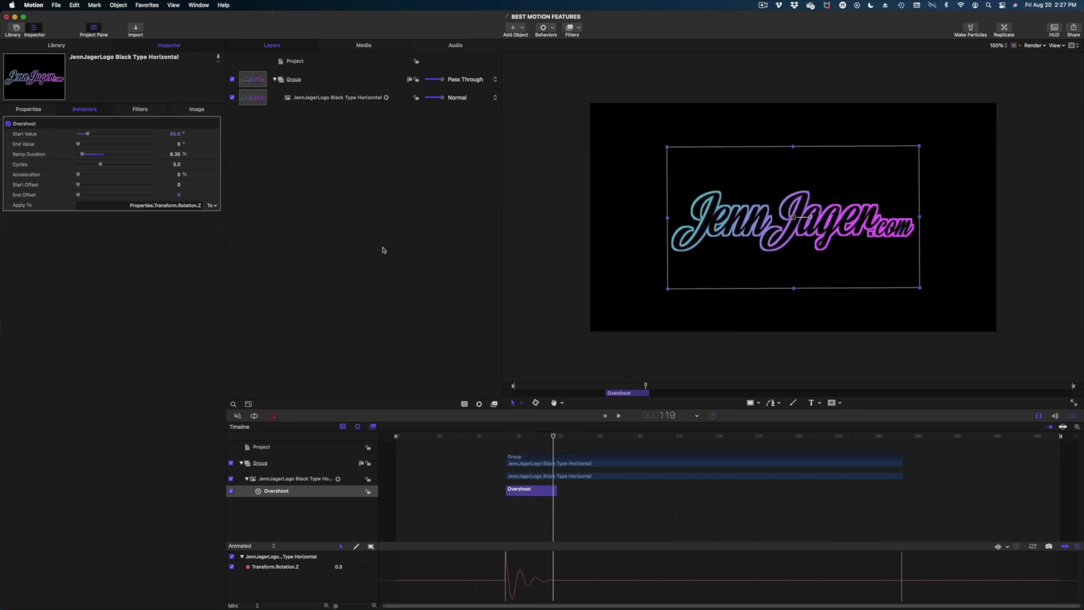
Examine the other transform properties Overshoot can be applied to, and replay the rotation animation
left_click(209, 207)
mouse_move(226, 215)
mouse_move(264, 217)
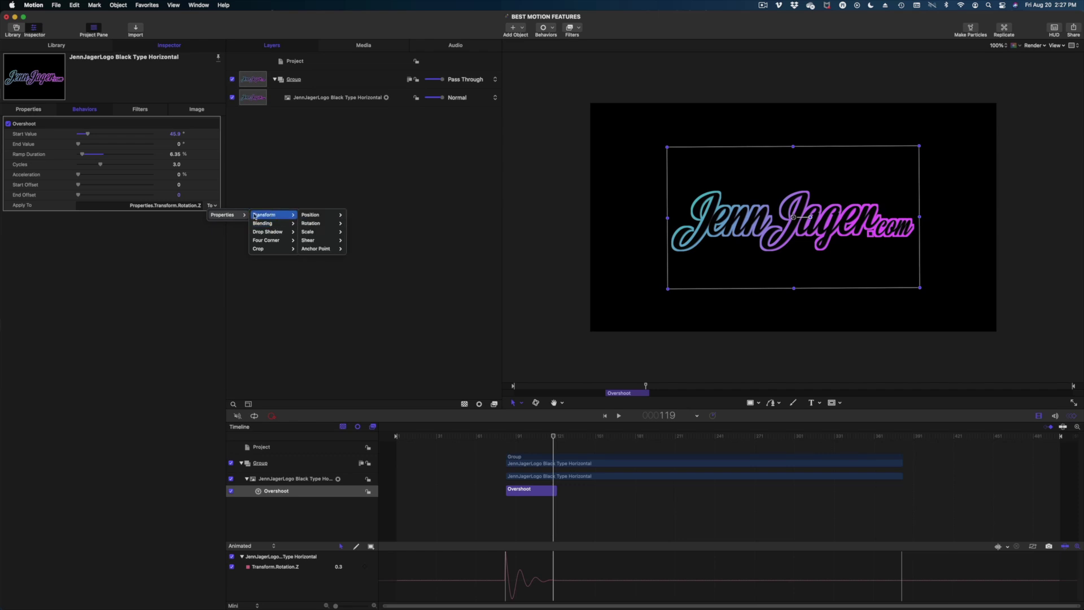
left_click(316, 195)
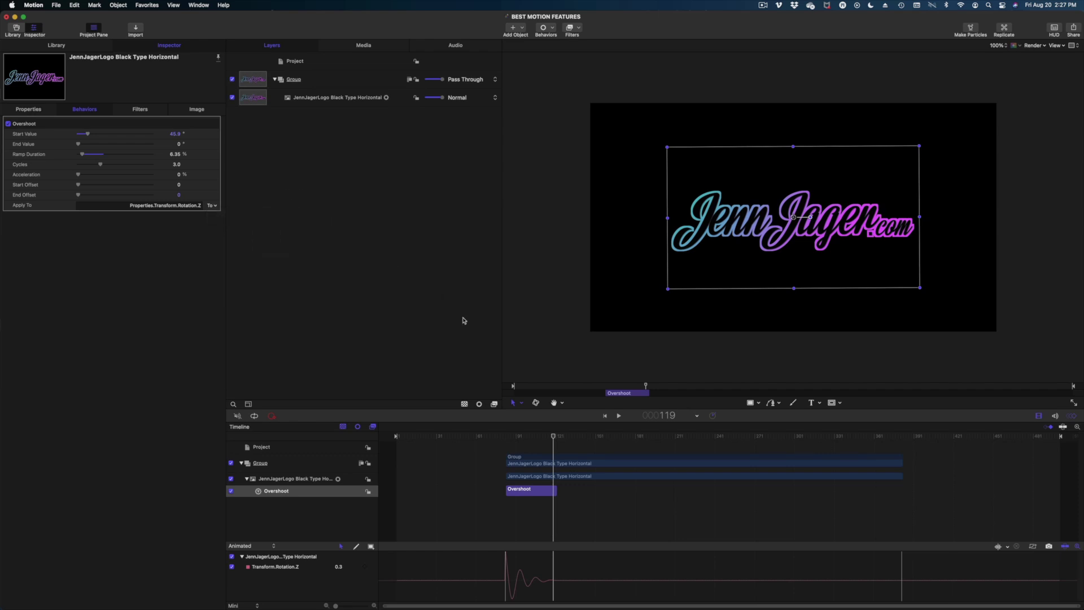
left_click(503, 437)
key("space")
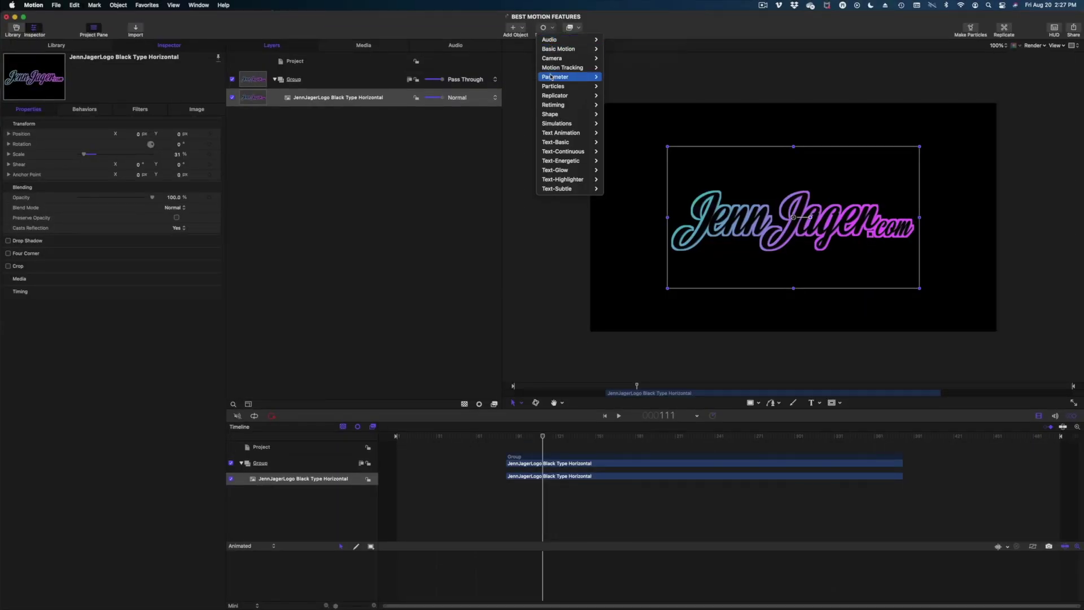
Apply the Randomize parameter behavior to the logo and look through the properties it can be applied to
mouse_move(551, 77)
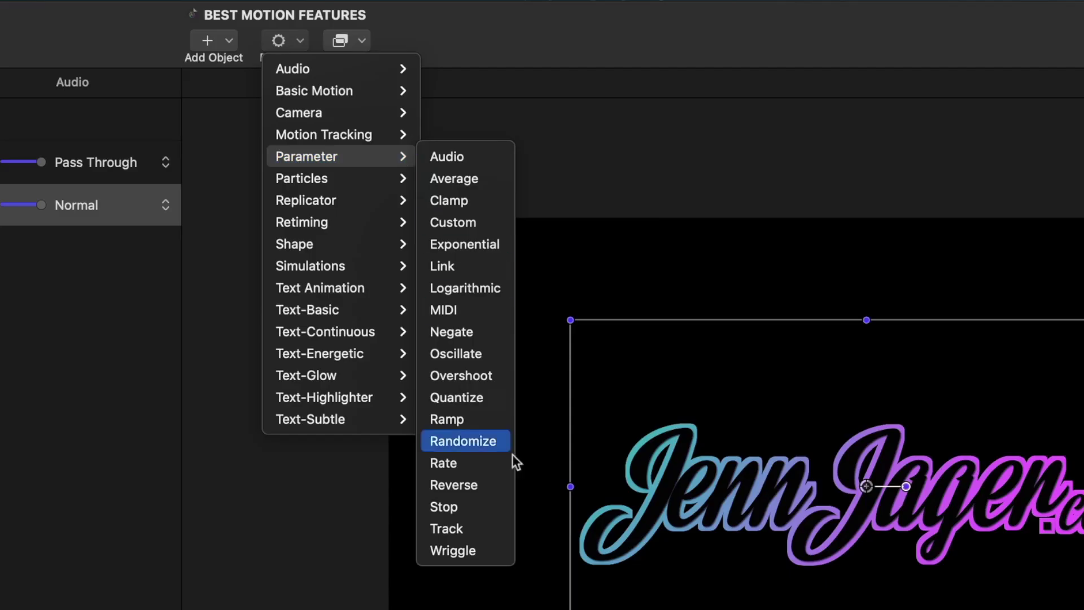
left_click(492, 442)
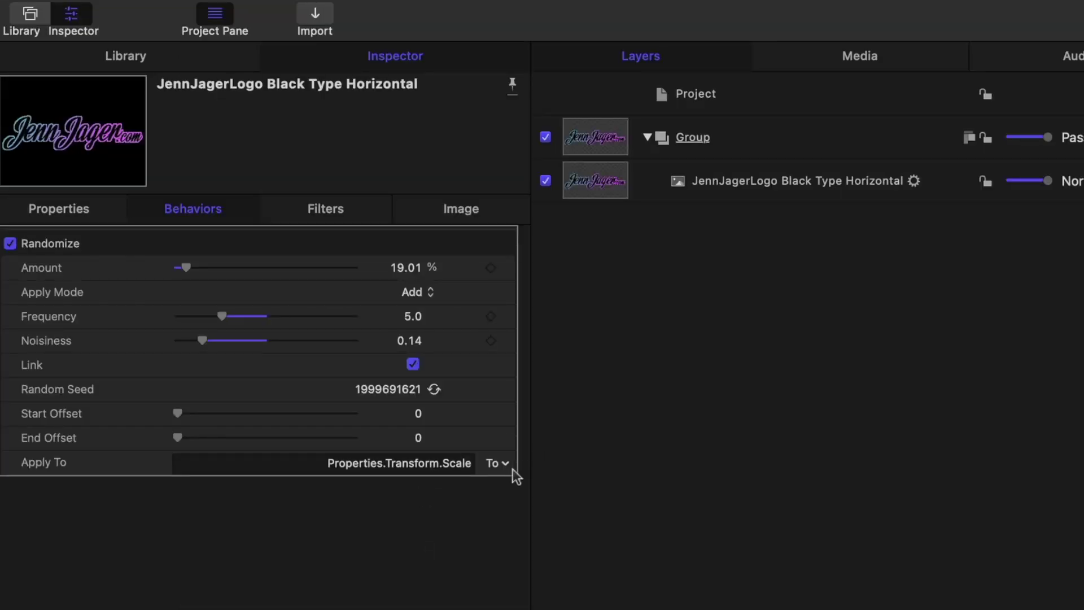
left_click(511, 469)
mouse_move(520, 483)
mouse_move(613, 511)
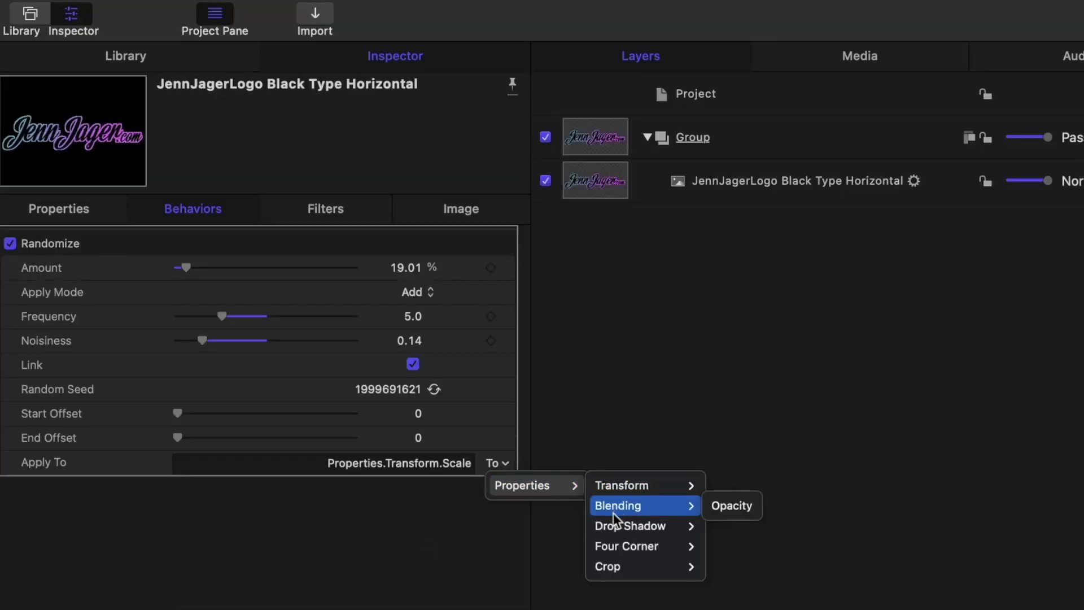
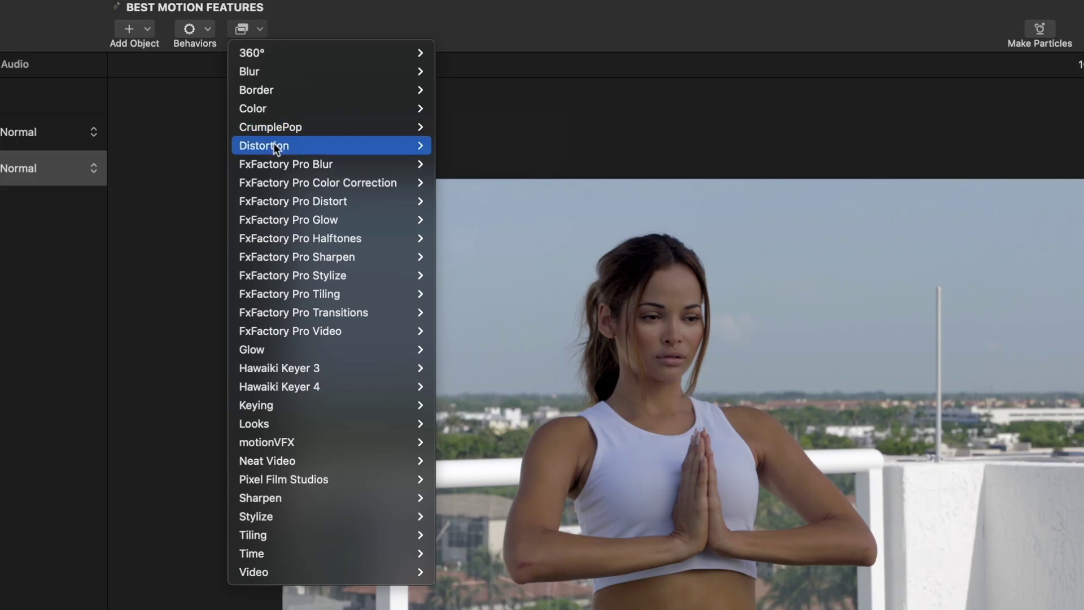
Apply the Flop distortion filter to the 434_3210 clip
mouse_move(273, 143)
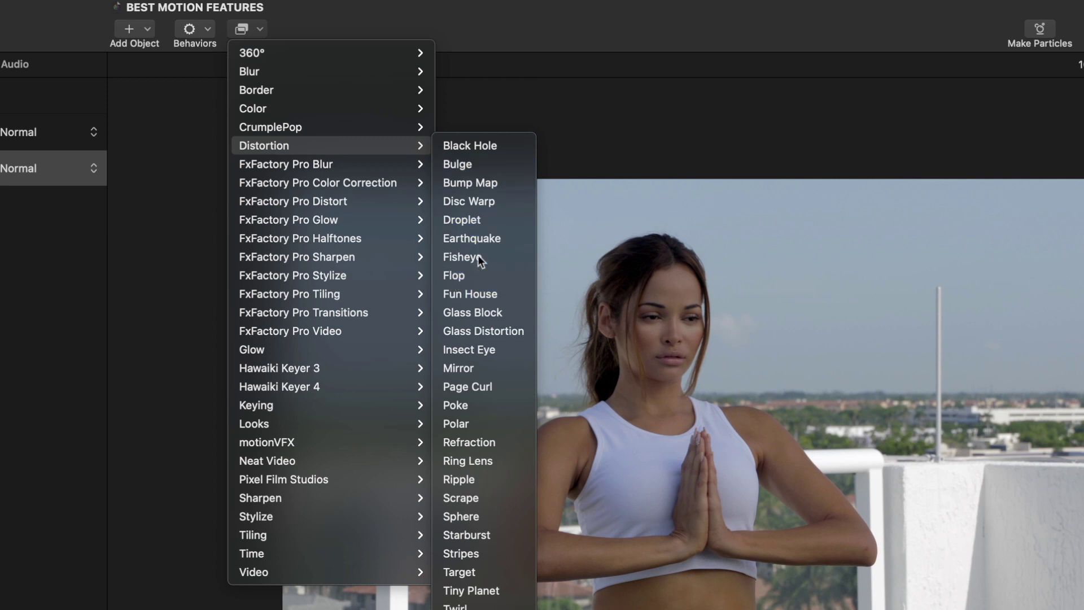
left_click(455, 276)
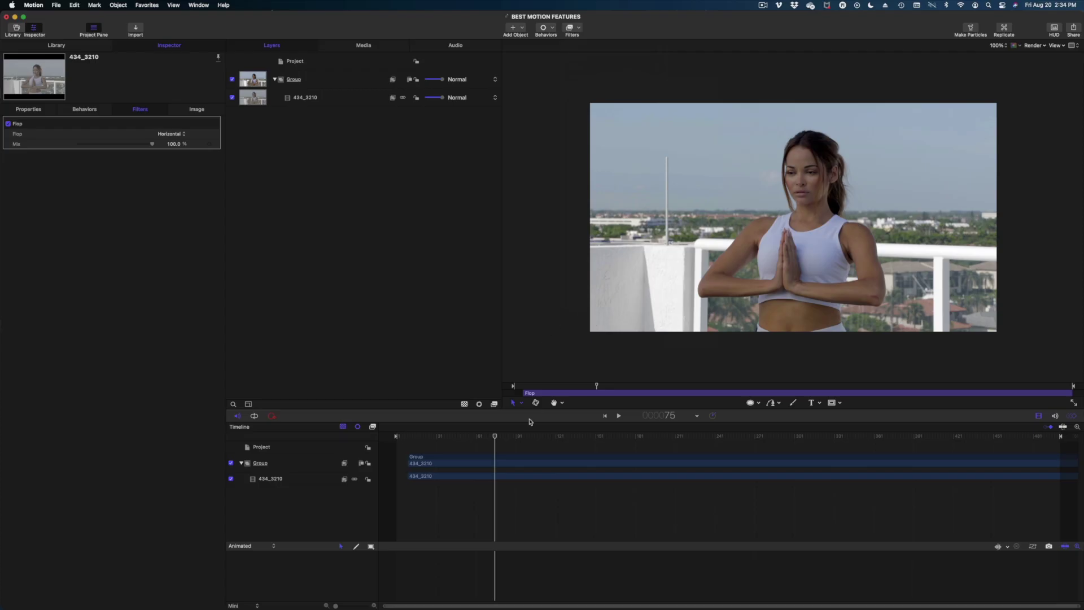
Scrub through the 434_3210 clip to review the Flop filter's effect
left_click_drag(507, 434, 559, 440)
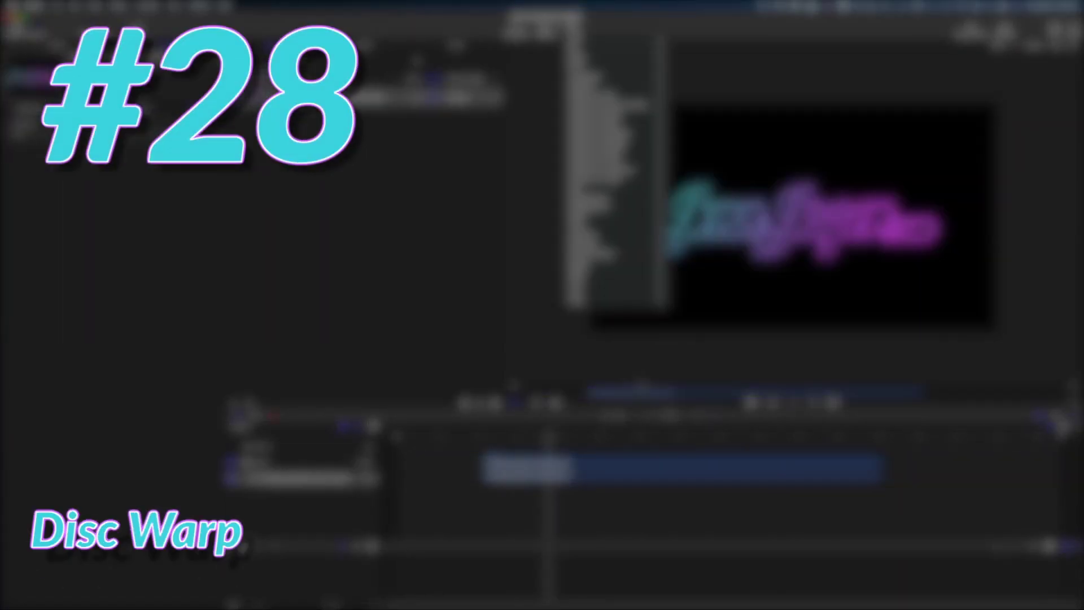
Apply the Disc Warp distortion filter to the logo, set Radius to 678 and Center Y to 701 px, and adjust Center X
mouse_move(574, 88)
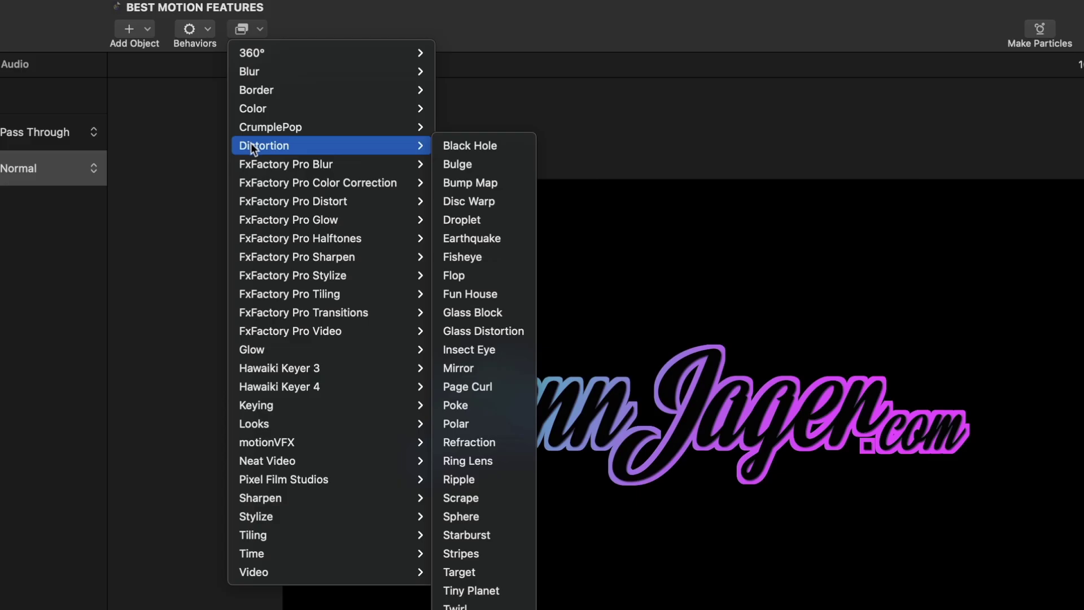
left_click(695, 112)
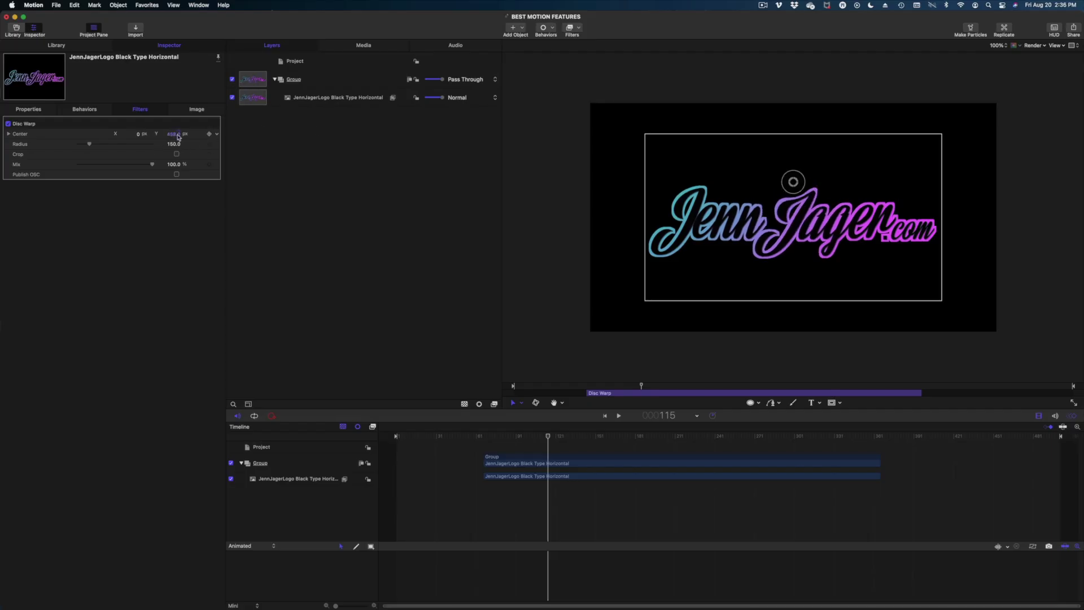
left_click_drag(80, 148, 153, 142)
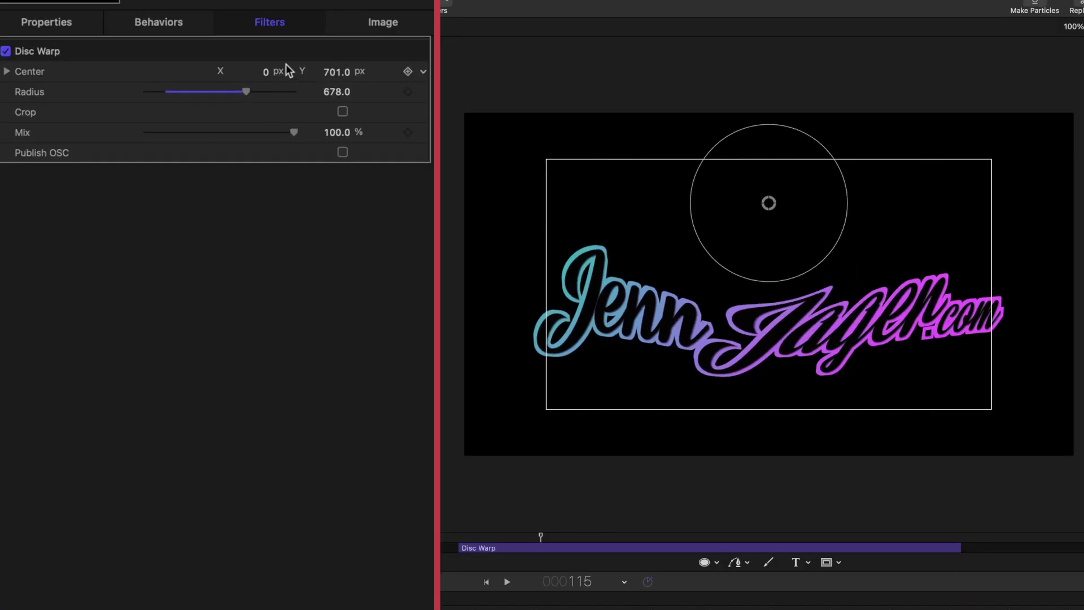
left_click_drag(266, 72, 431, 75)
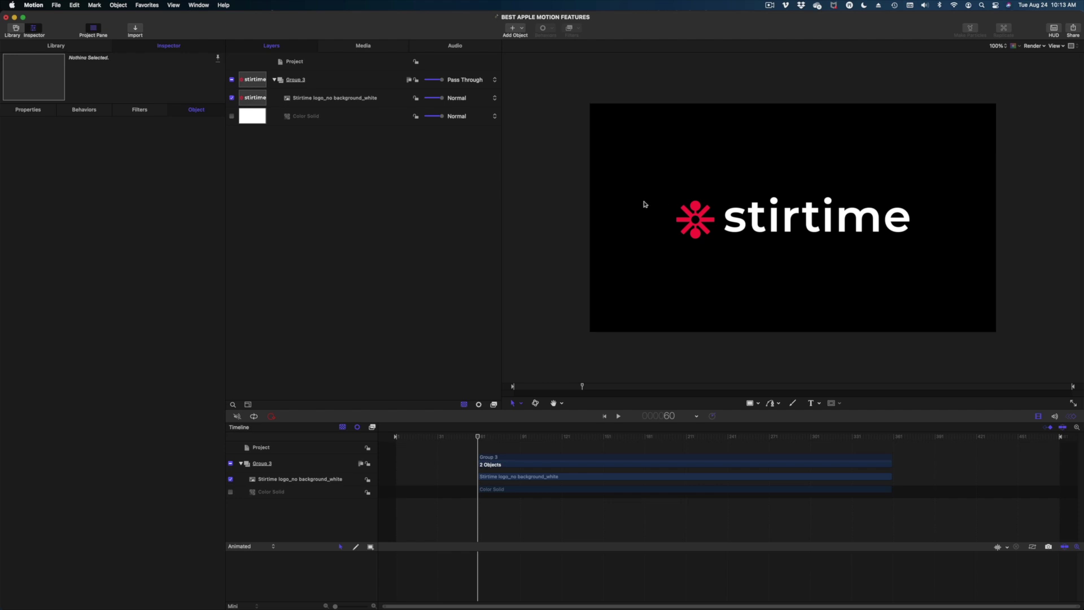
Turn on the white Color Solid layer and apply the Colorize color filter to the Stirtime logo
left_click(231, 116)
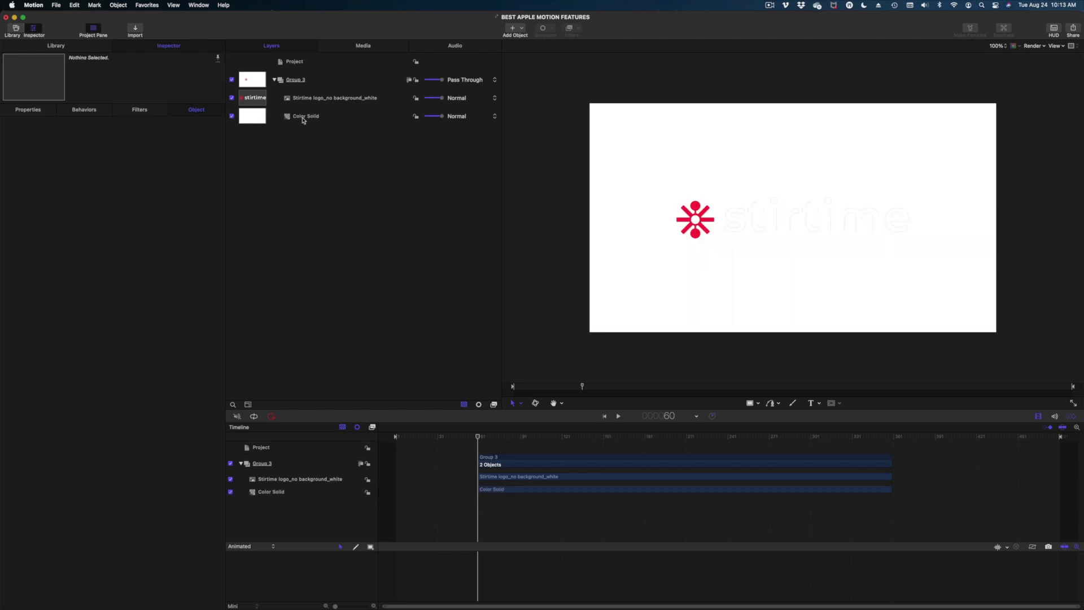
left_click(326, 100)
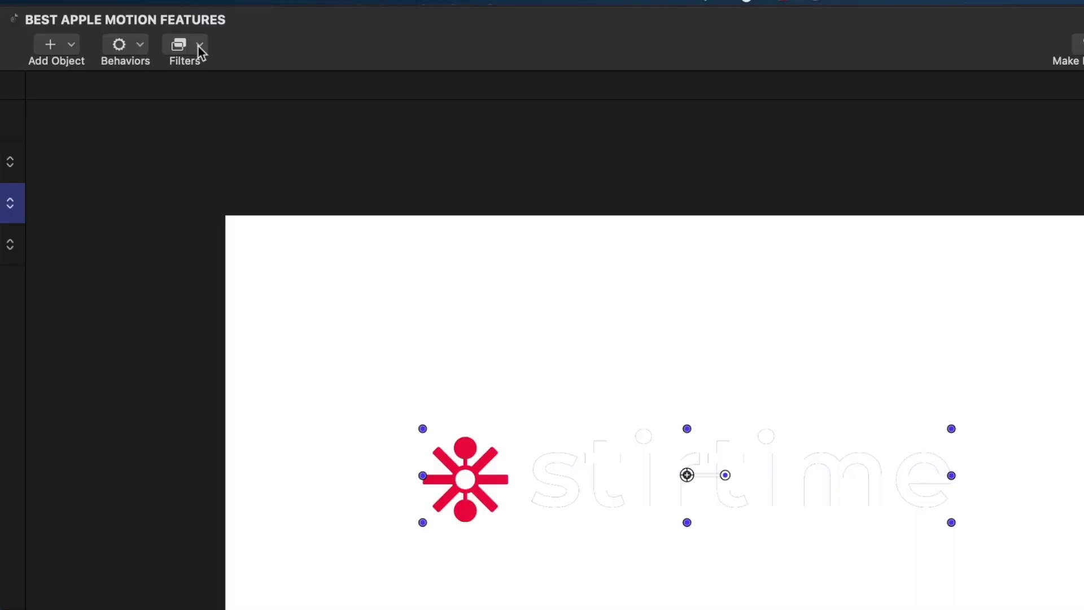
left_click(578, 31)
mouse_move(572, 64)
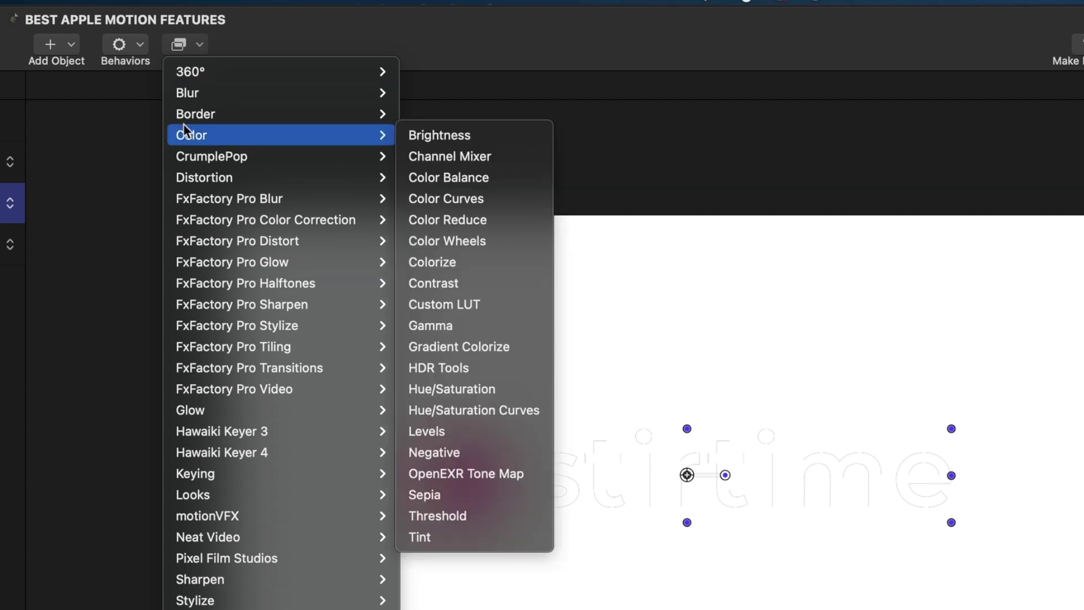
left_click(432, 264)
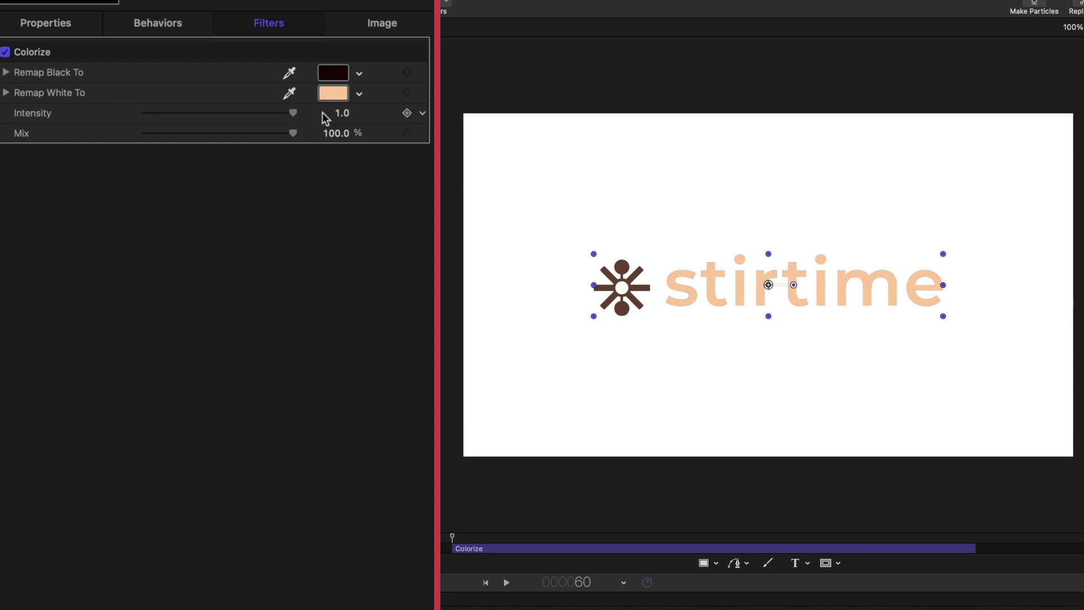
Set Colorize's Remap Black To and Remap White To colors to Licorice black, and close the color picker
left_click(334, 73)
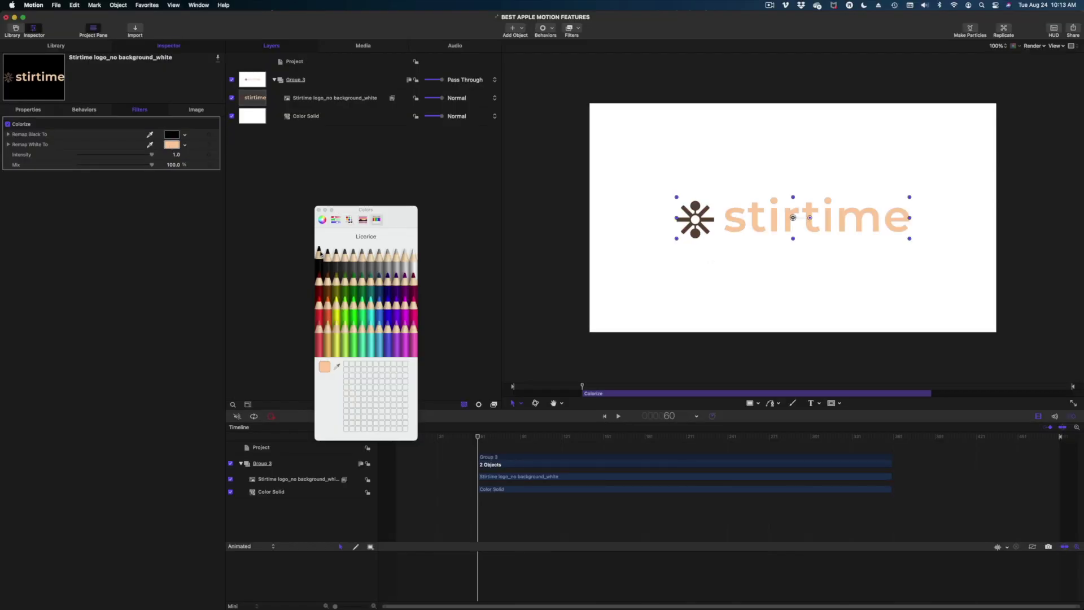
left_click(319, 253)
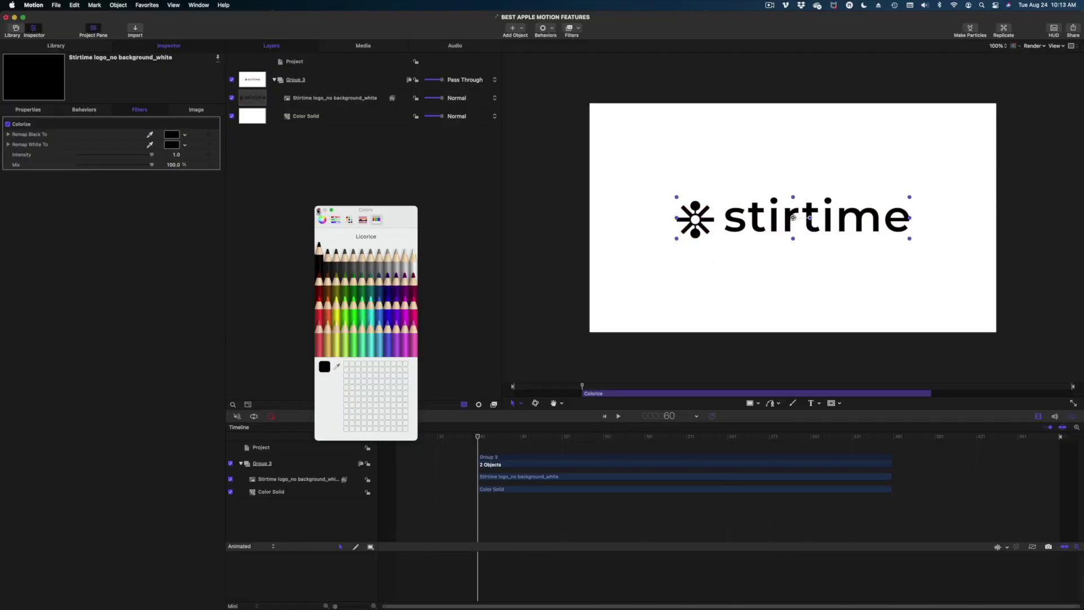
left_click(318, 209)
left_click(766, 259)
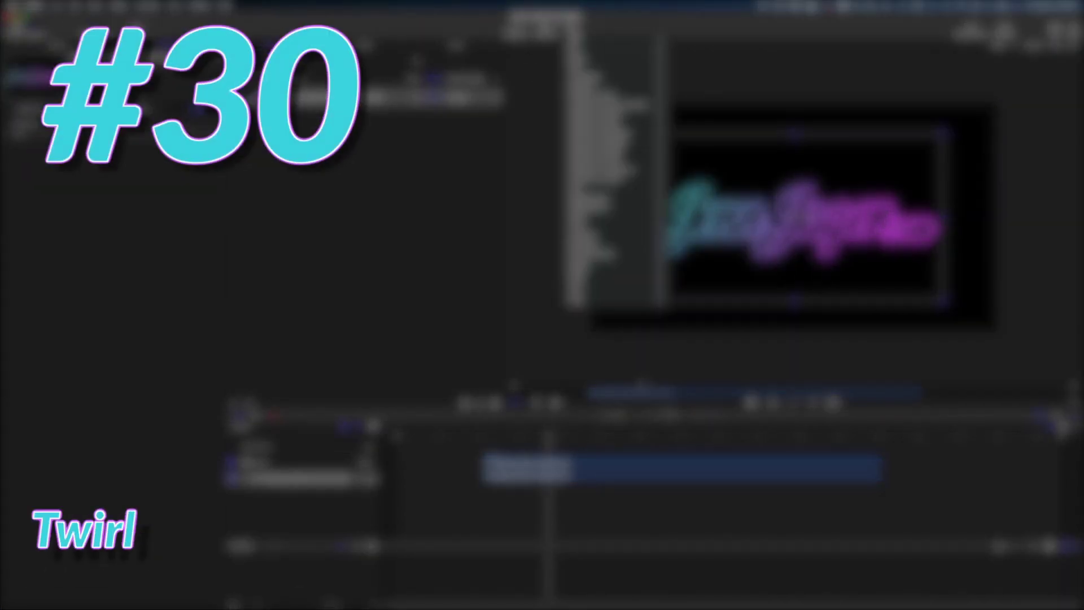
Apply the Twirl distortion filter to the JennJager logo and adjust its twirl angle
mouse_move(665, 90)
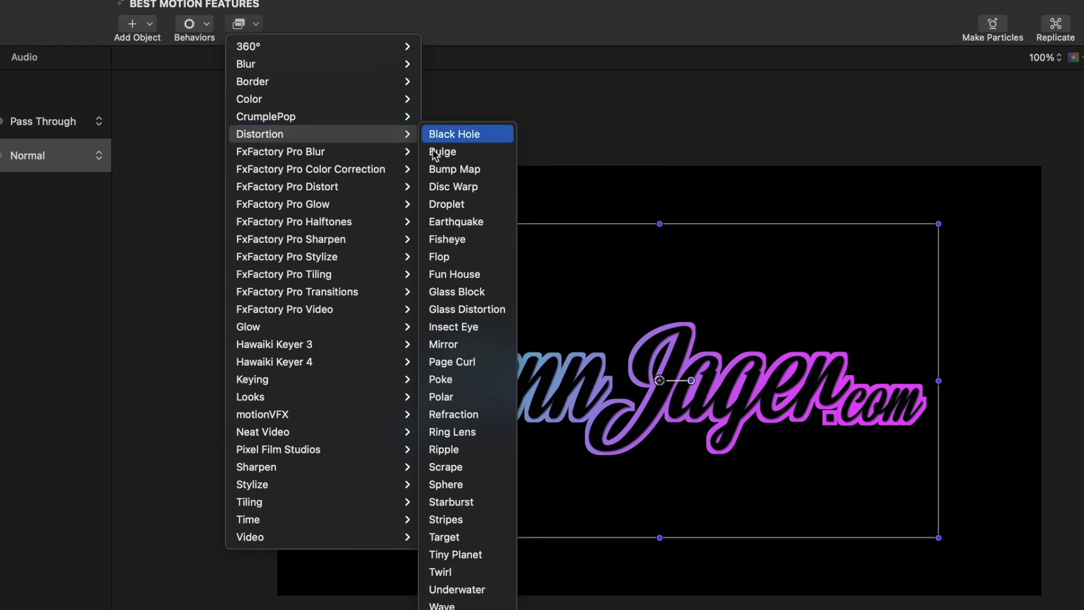
left_click(435, 573)
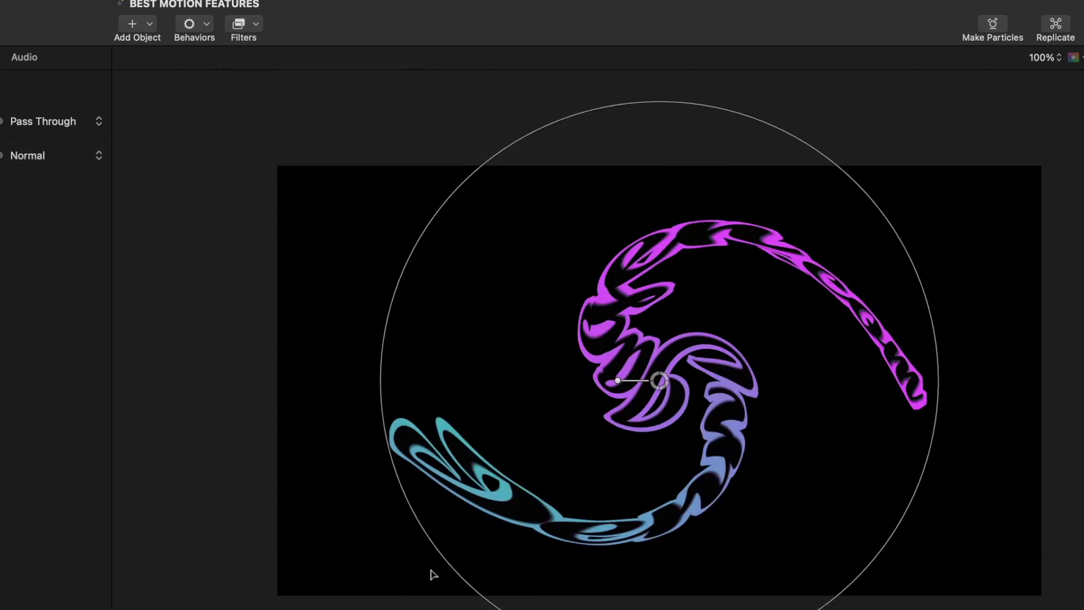
left_click_drag(173, 144, 173, 144)
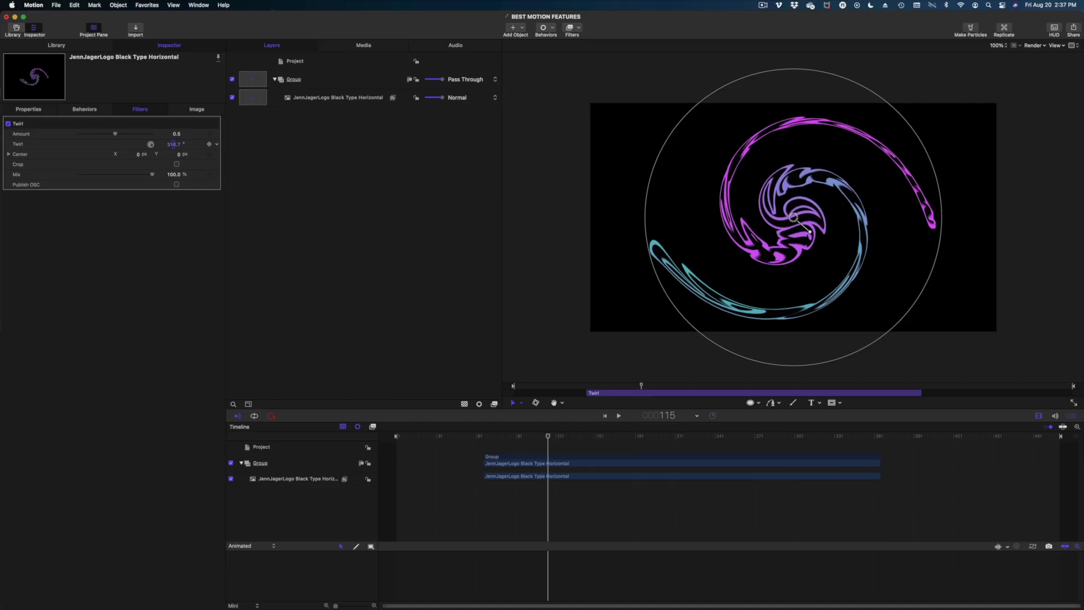
left_click_drag(173, 144, 173, 144)
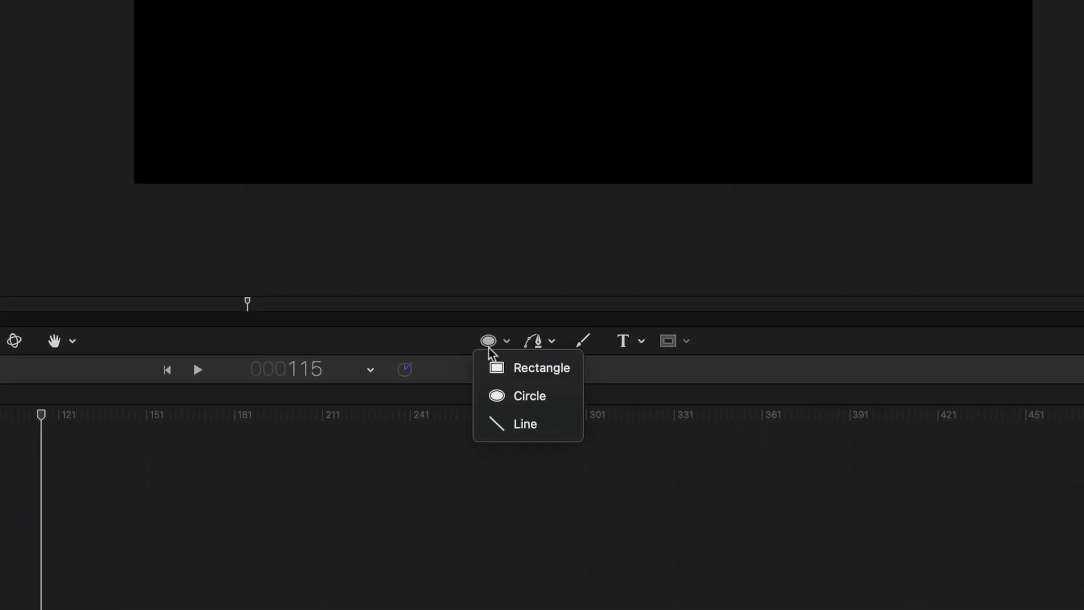
Draw a wide rectangle across the middle of the canvas with its fill on and its outline off
left_click(503, 367)
left_click_drag(706, 174, 946, 254)
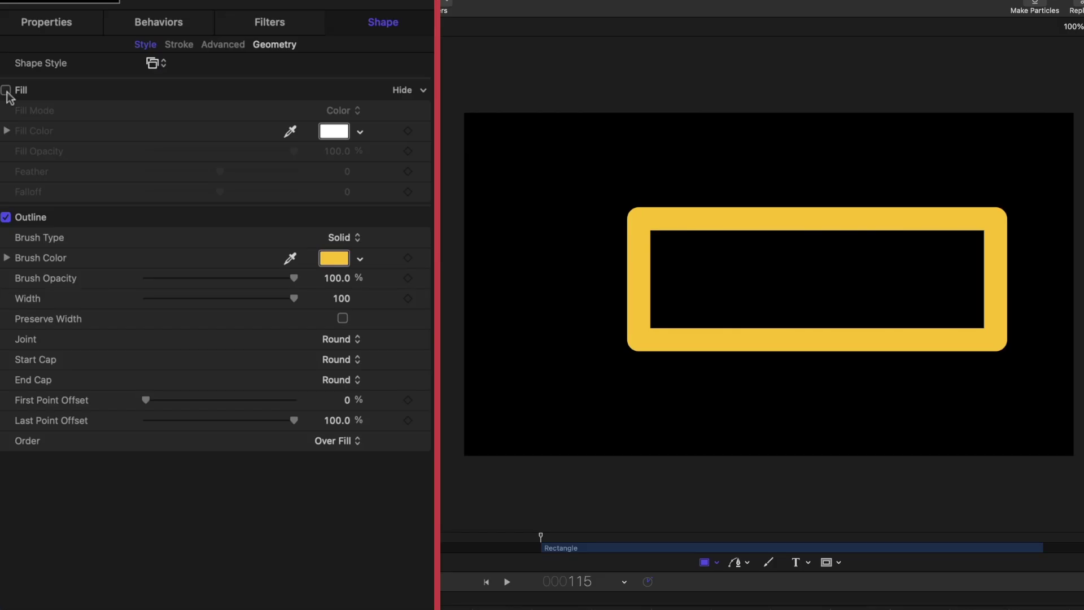
left_click(6, 90)
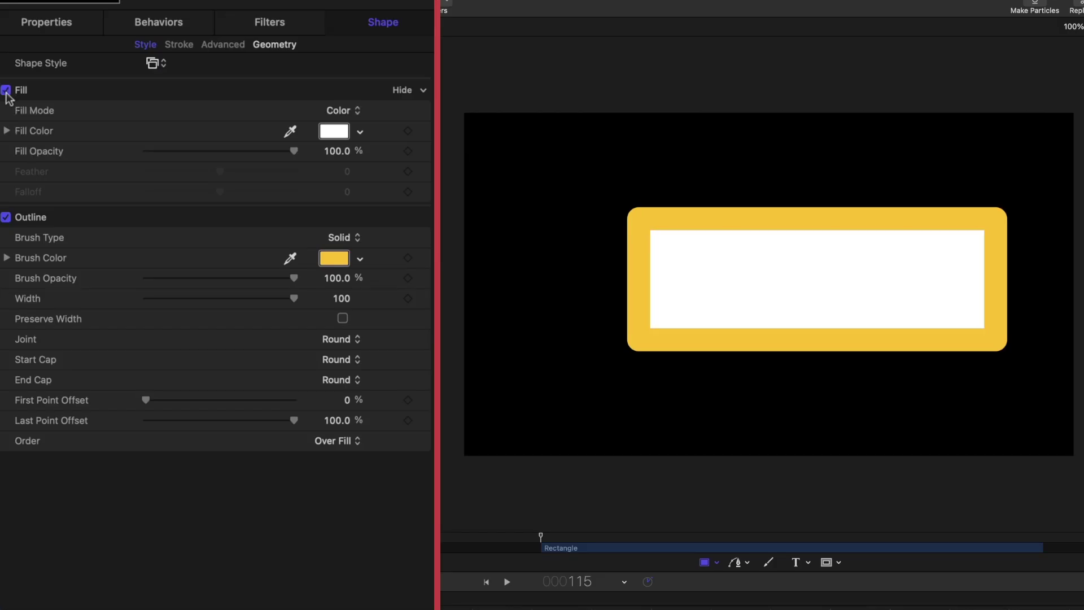
left_click(5, 218)
Change the rectangle's fill mode to Gradient and set the gradient start to X -183.4 px, Y 128 px
left_click(345, 113)
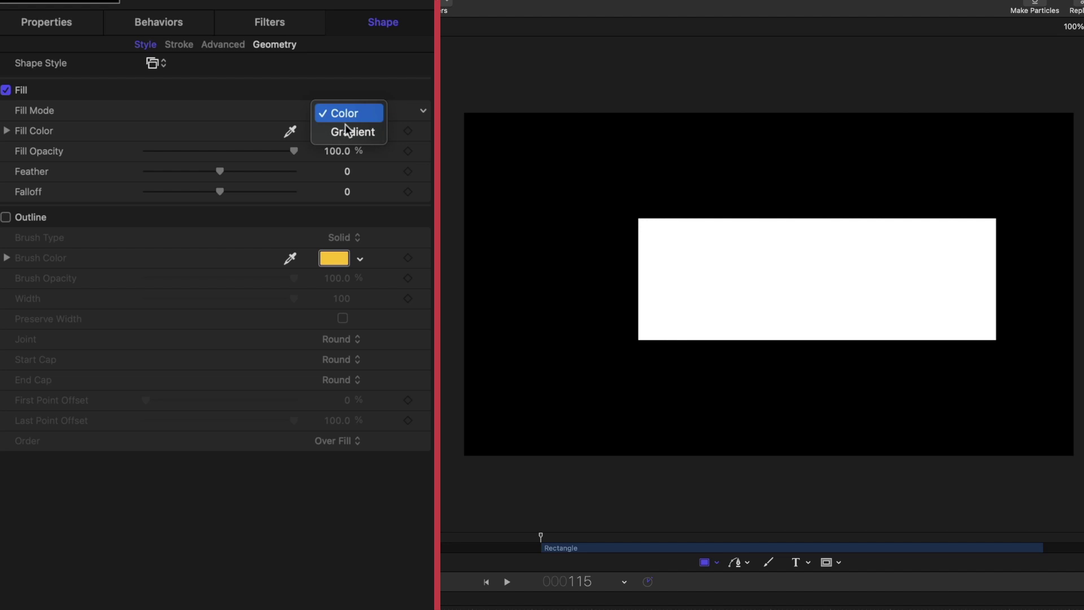
left_click(335, 136)
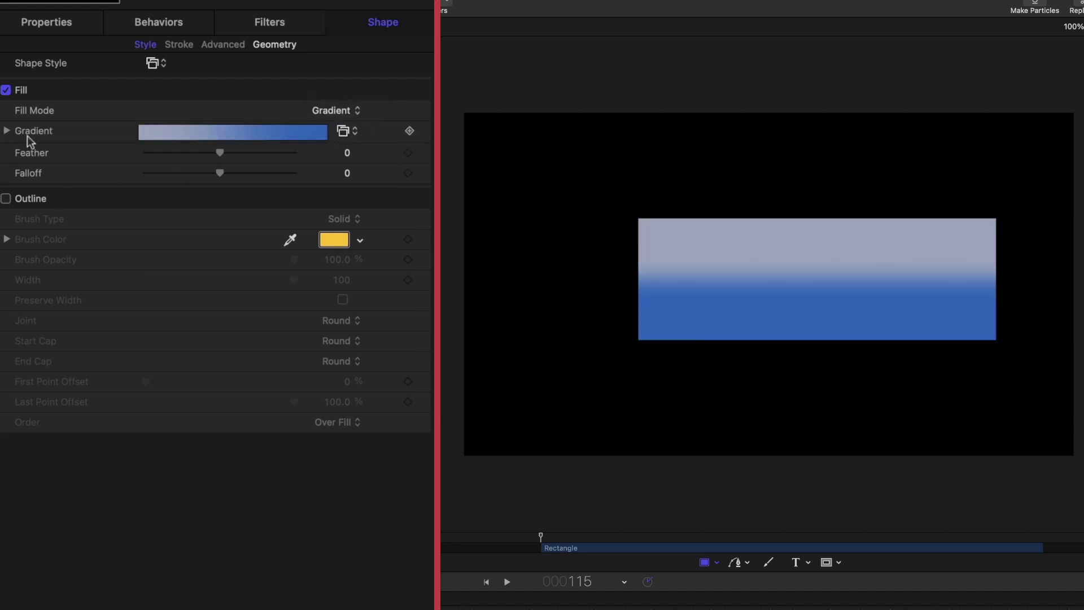
left_click(6, 131)
left_click_drag(330, 389, 344, 388)
Stretch the rectangle past both sides of the frame and flatten it into a lower-third bar
left_click_drag(639, 322, 408, 325)
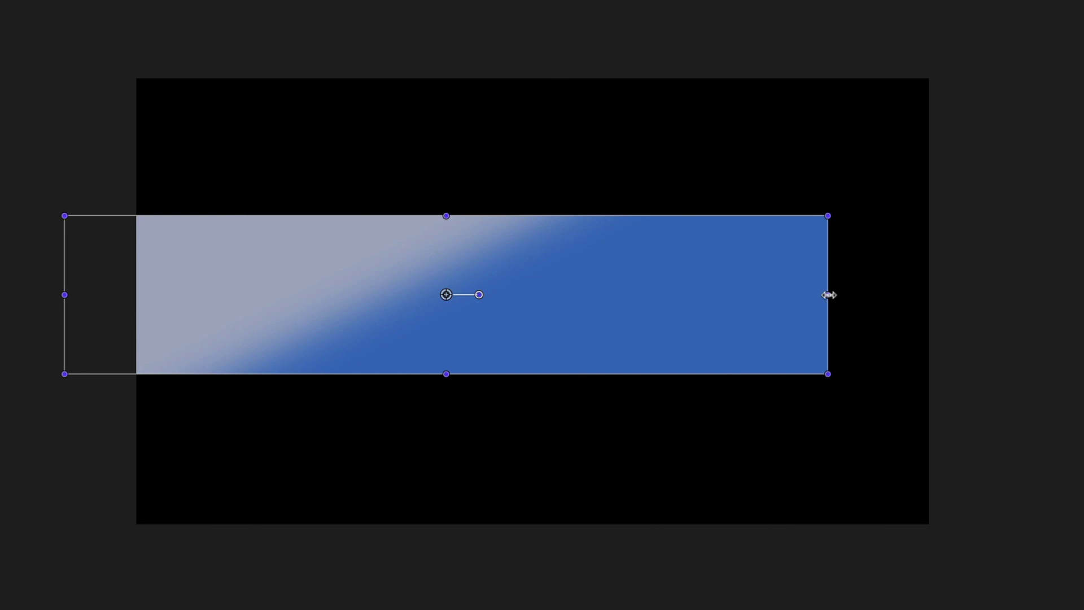
left_click_drag(829, 295, 1083, 295)
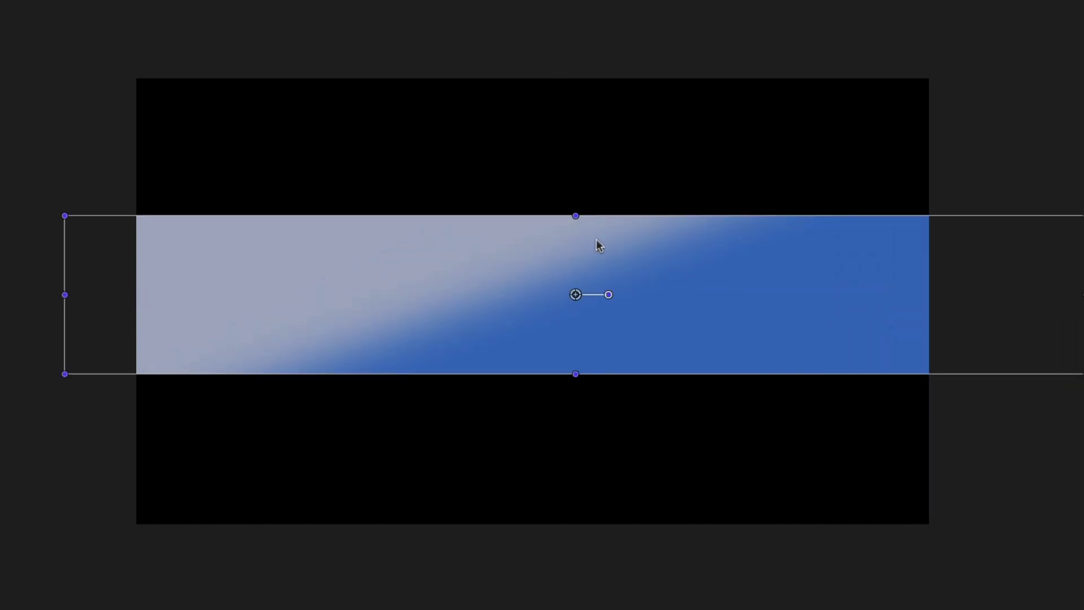
left_click_drag(578, 216, 470, 435)
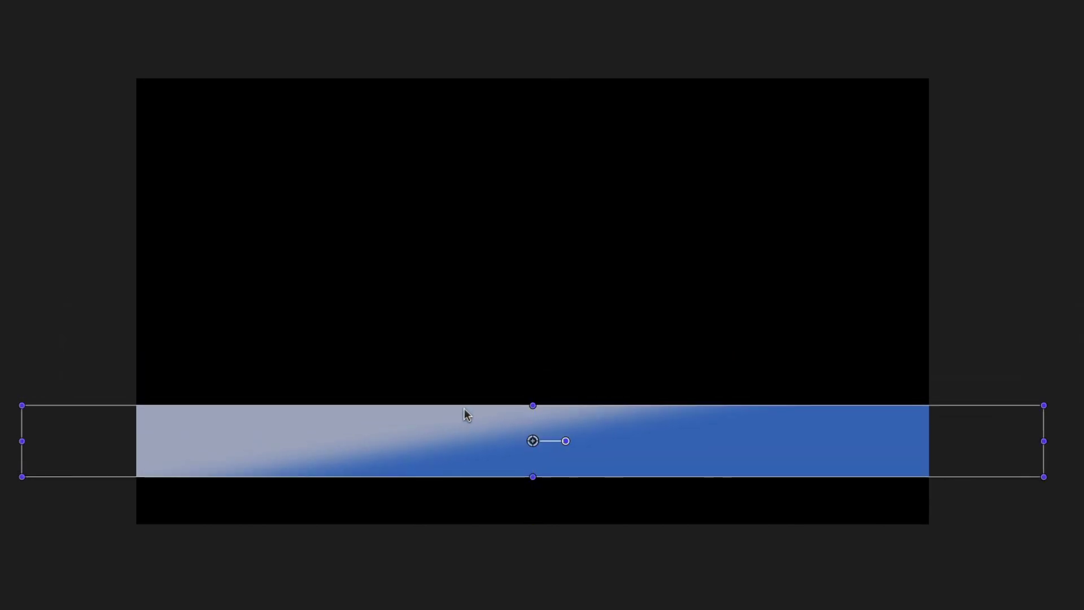
left_click_drag(532, 406, 532, 416)
left_click_drag(538, 479, 534, 491)
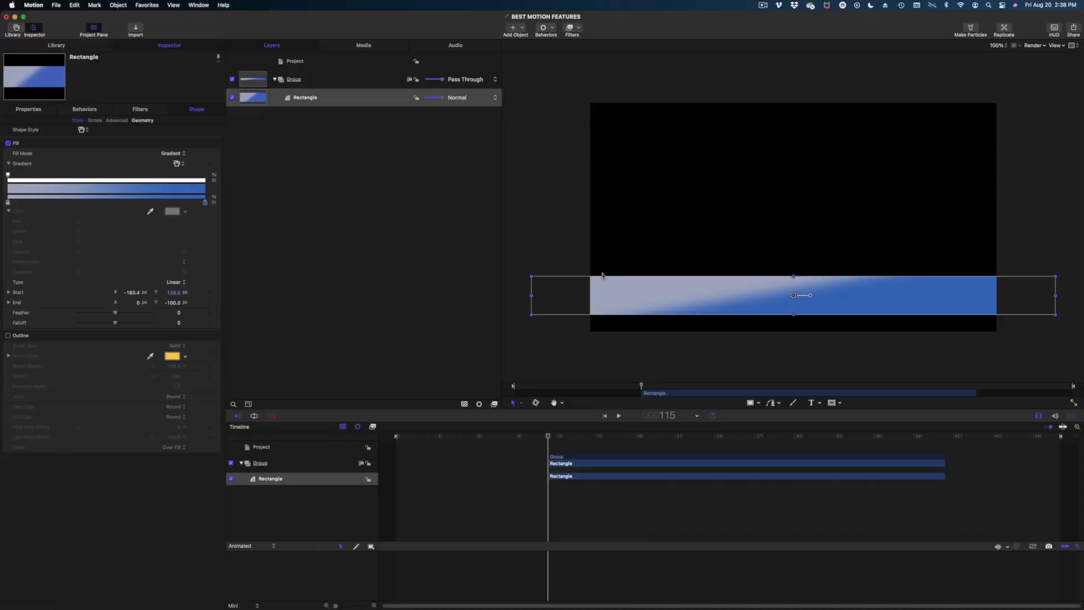
Shorten the gradient bar from both ends and move it up near the middle of the canvas
left_click_drag(22, 453, 319, 454)
left_click_drag(944, 309, 892, 299)
left_click_drag(852, 299, 845, 198)
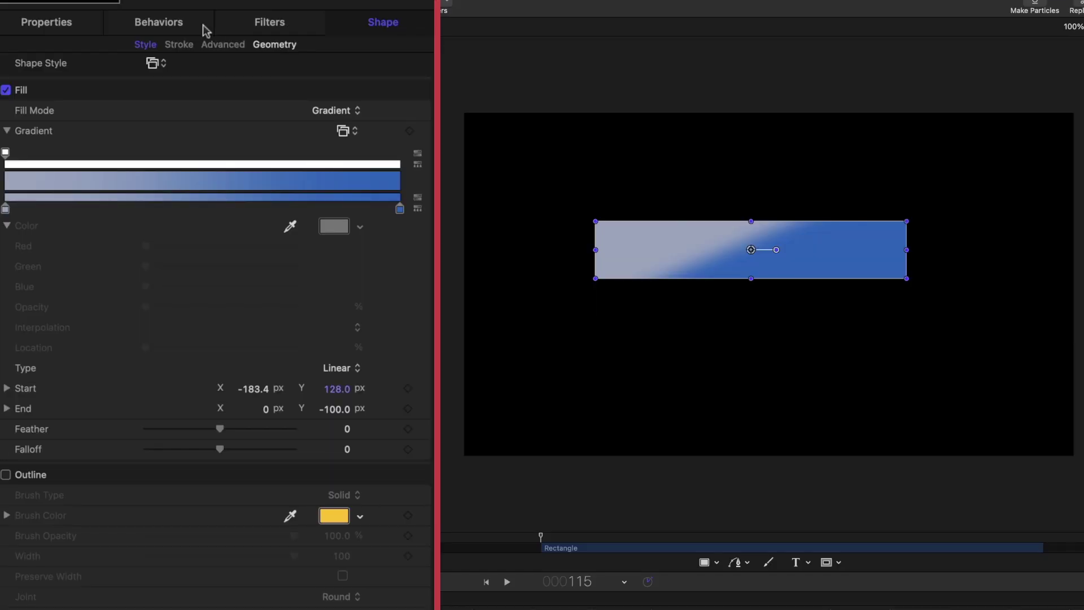
Set the rectangle's geometry roundness to 50
left_click(136, 122)
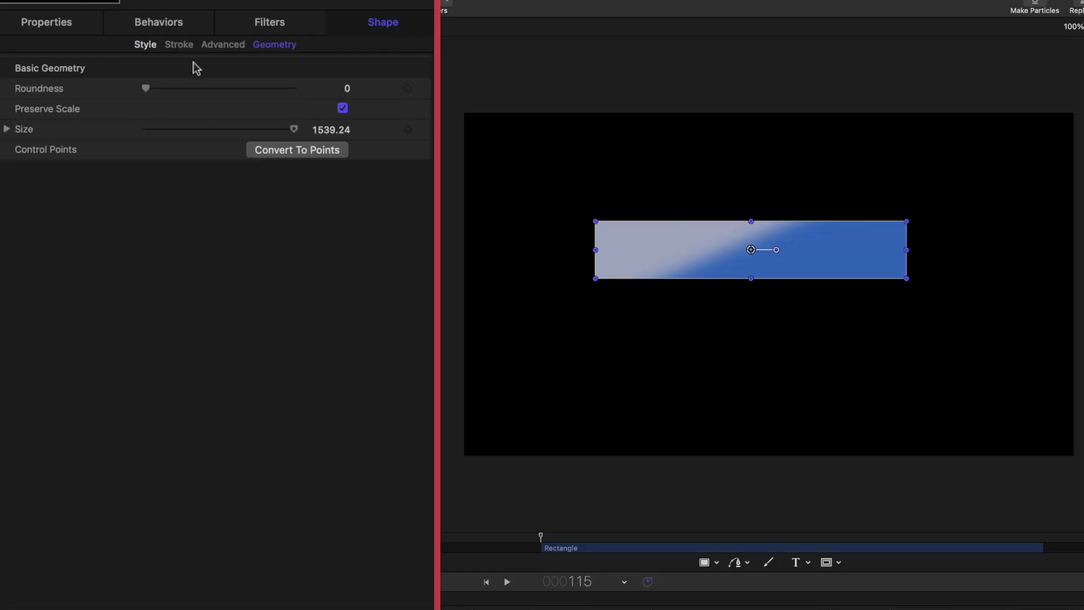
left_click_drag(147, 90, 201, 95)
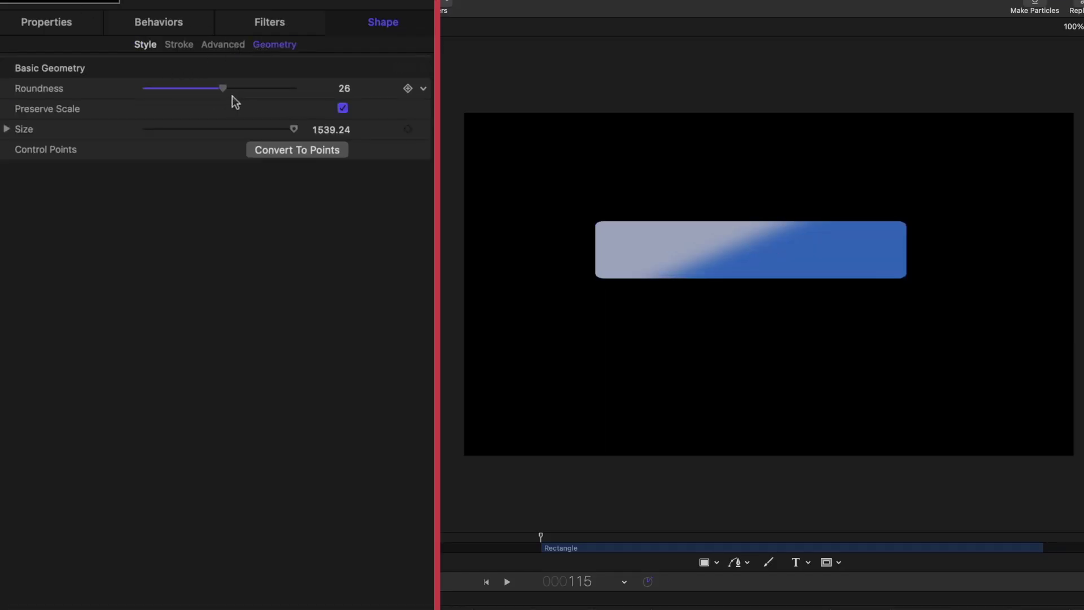
left_click_drag(285, 86, 330, 78)
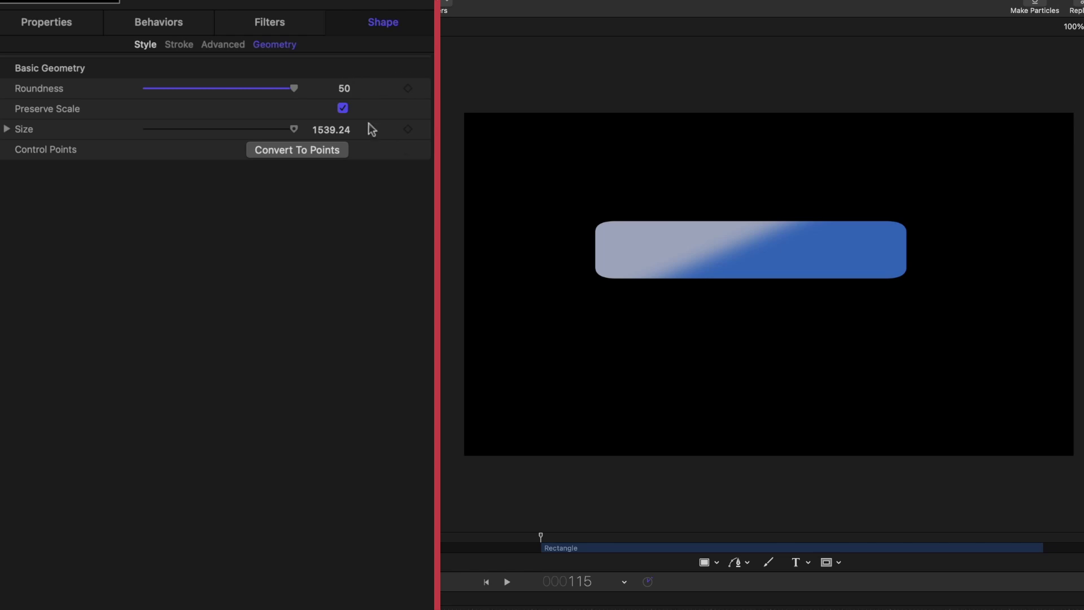
Convert the rectangle to control points, then pull its upper-left corner up and its lower-right corner down and inward
left_click(297, 151)
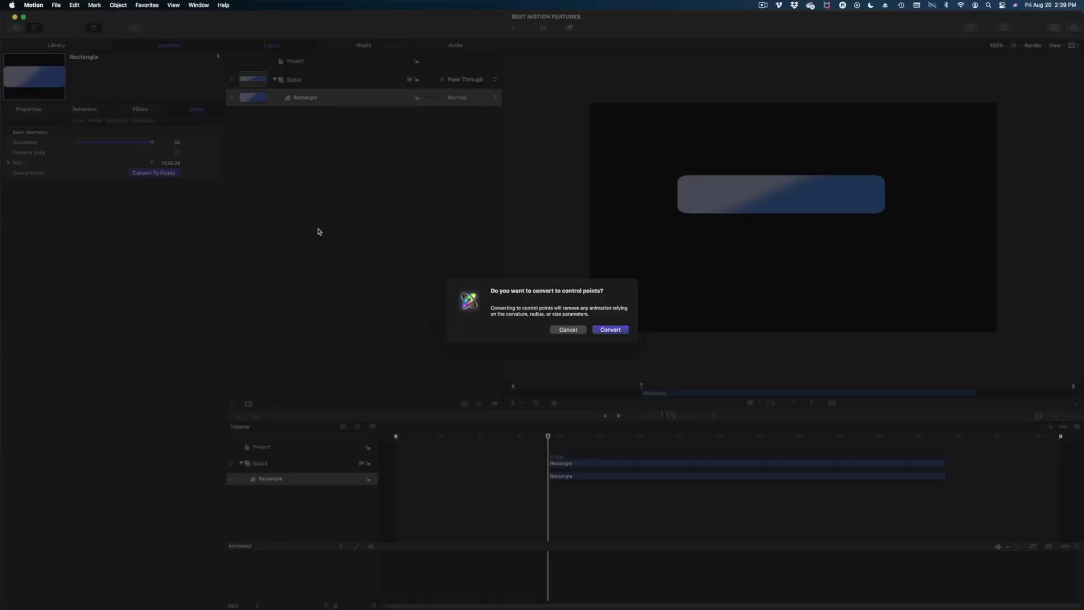
left_click(612, 329)
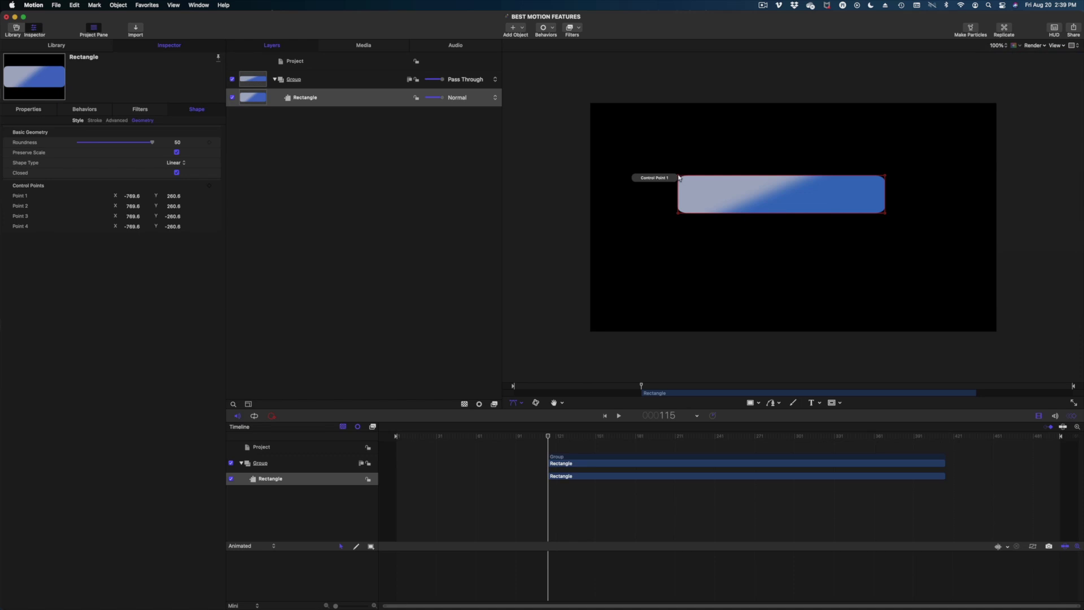
left_click_drag(679, 177, 685, 129)
left_click_drag(885, 213, 869, 244)
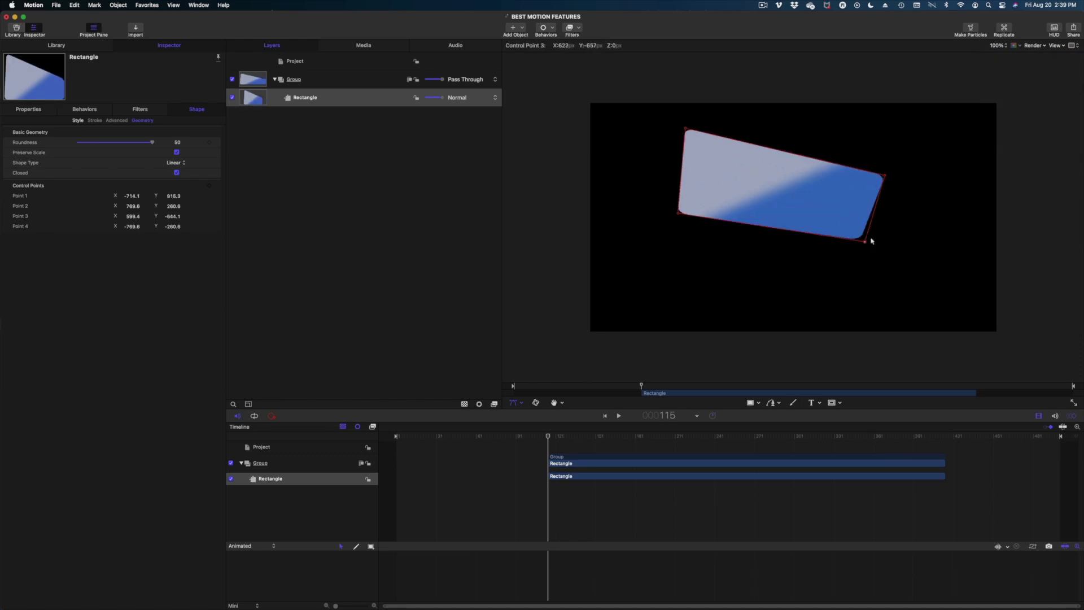
left_click(496, 289)
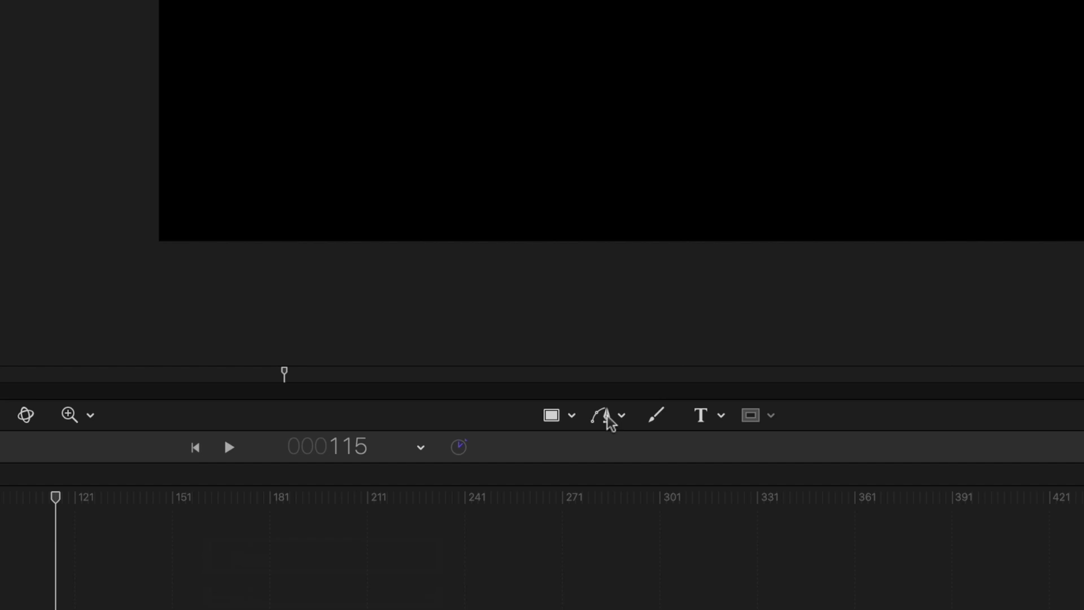
Draw an open freeform Bezier shape with overlapping zigzag loops running down the canvas
left_click(607, 418)
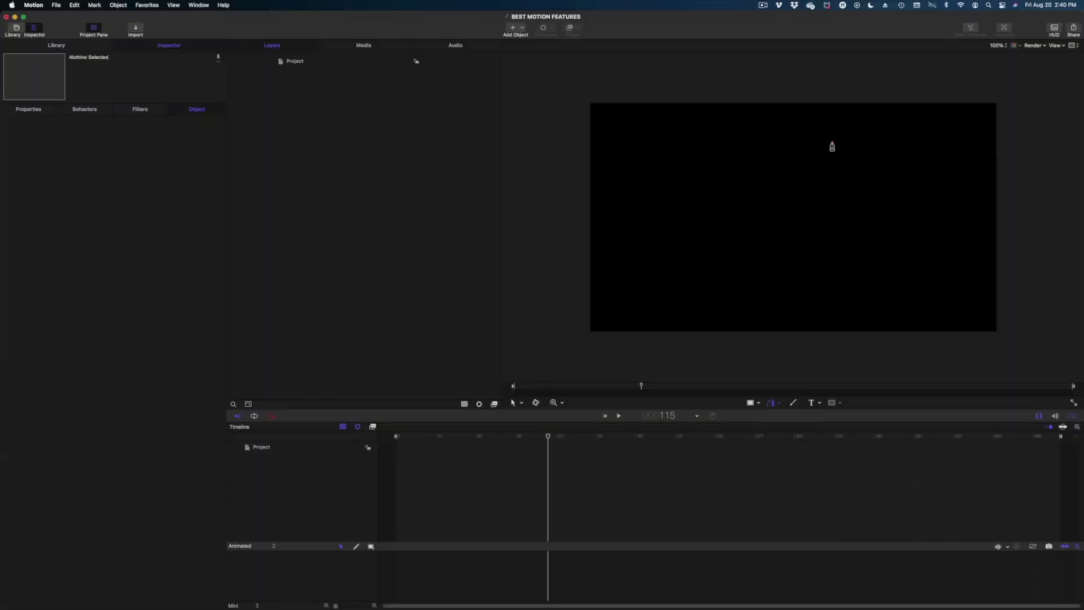
left_click(832, 143)
left_click(796, 156)
left_click(813, 185)
left_click(845, 179)
left_click(826, 169)
left_click(788, 184)
left_click(801, 224)
left_click(846, 228)
left_click(840, 210)
left_click(799, 208)
left_click(783, 252)
left_click(846, 278)
left_click(853, 255)
left_click(807, 255)
left_click(801, 282)
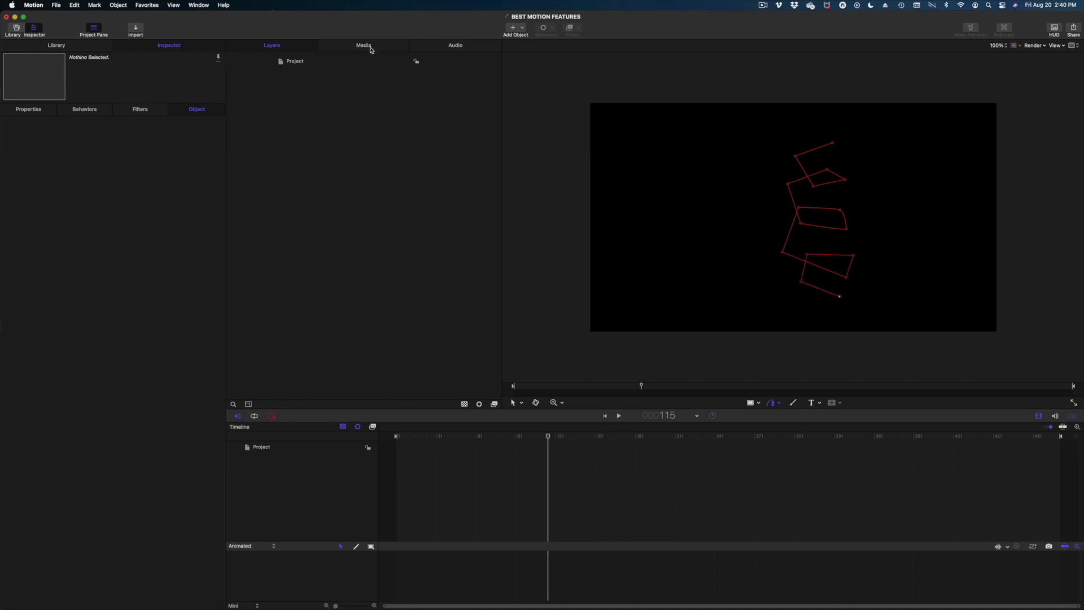
key("Return")
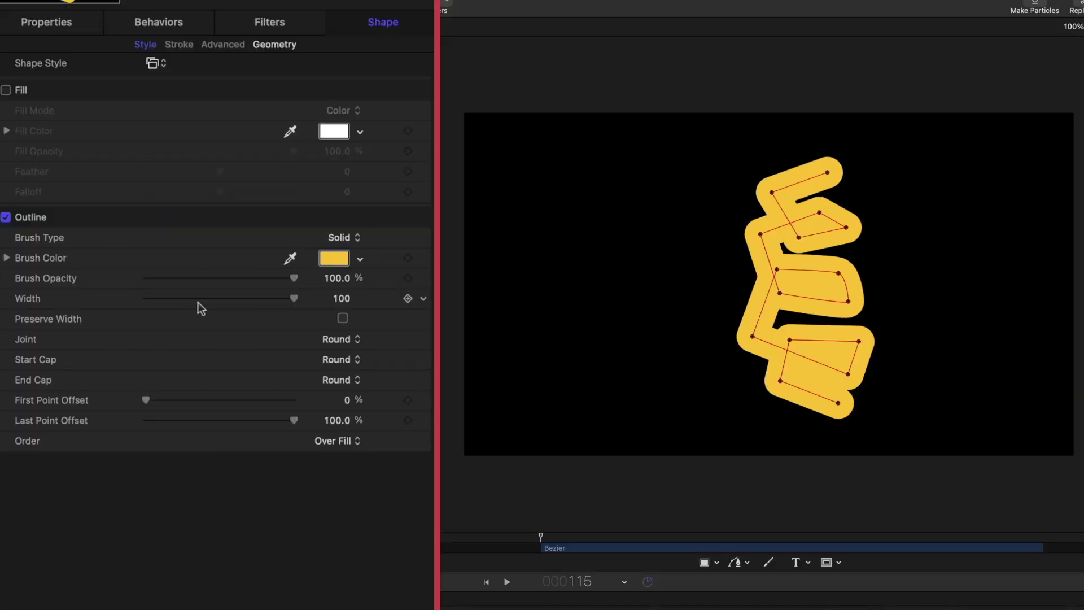
Set the Bezier shape's outline width to 19 and its geometry roundness to 32
left_click_drag(149, 245, 119, 251)
left_click_drag(229, 306, 168, 301)
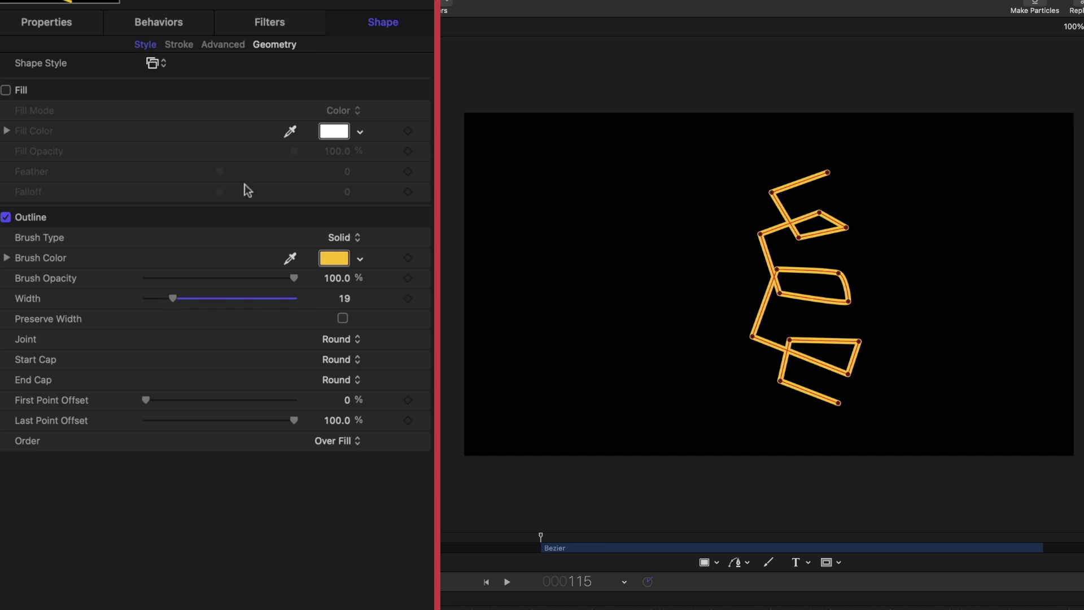
left_click(276, 45)
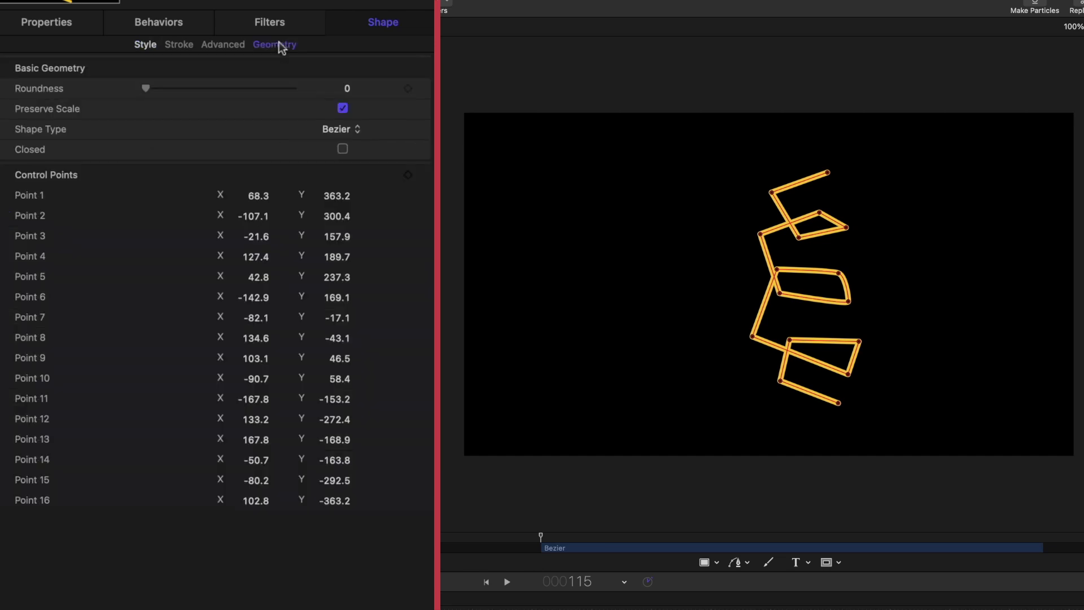
left_click_drag(144, 88, 248, 100)
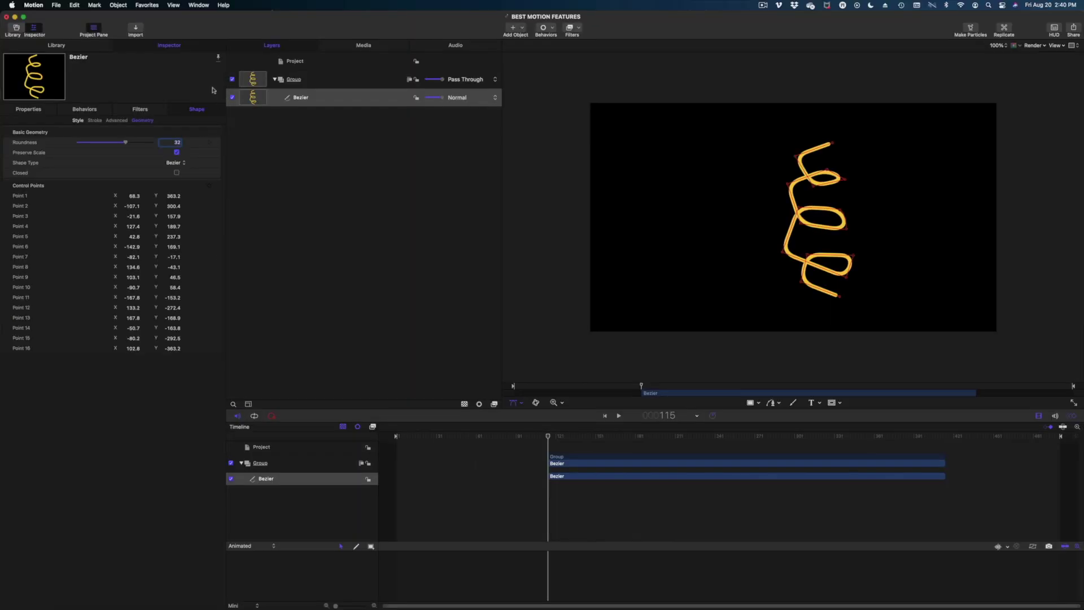
Reshape the coiled line's loops by moving its control points, lowering the bottom loop's outer point and raising the top loop's upper point
left_click_drag(487, 380, 510, 372)
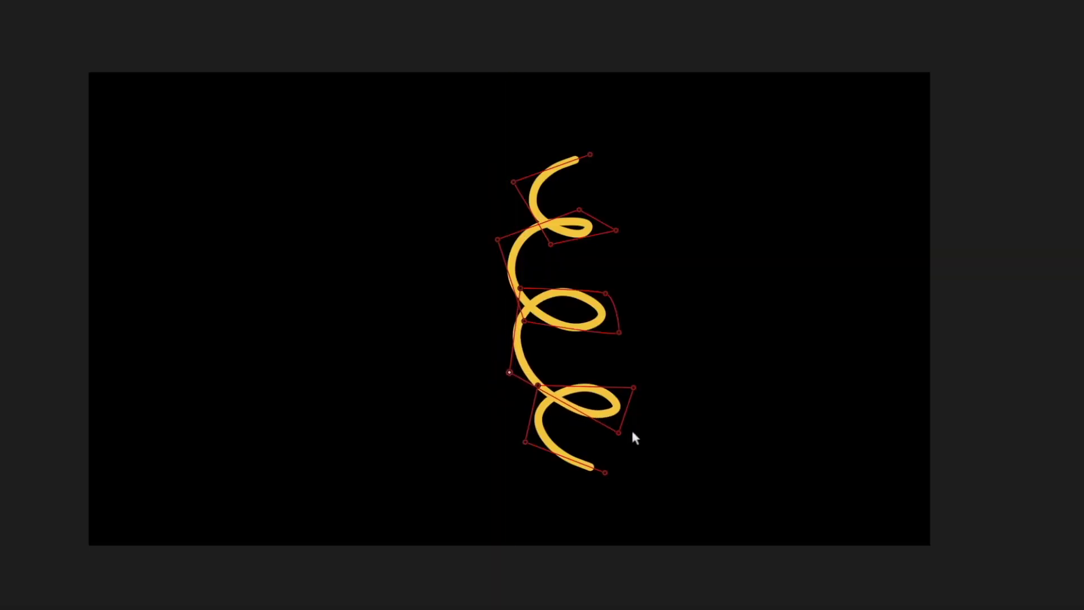
left_click_drag(619, 433, 618, 439)
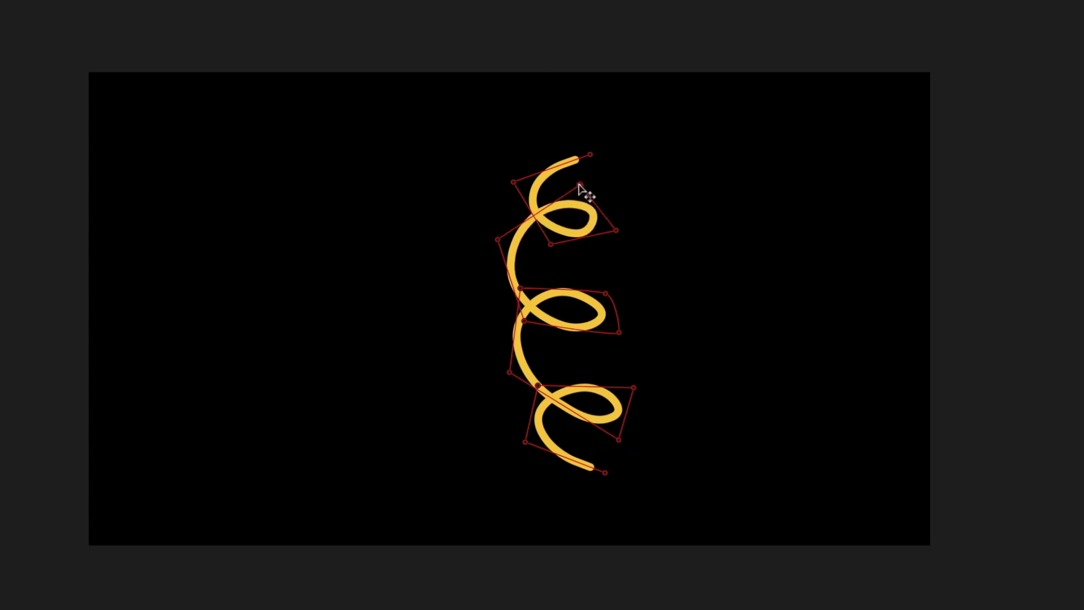
left_click_drag(563, 327, 487, 388)
left_click(565, 334, "alt")
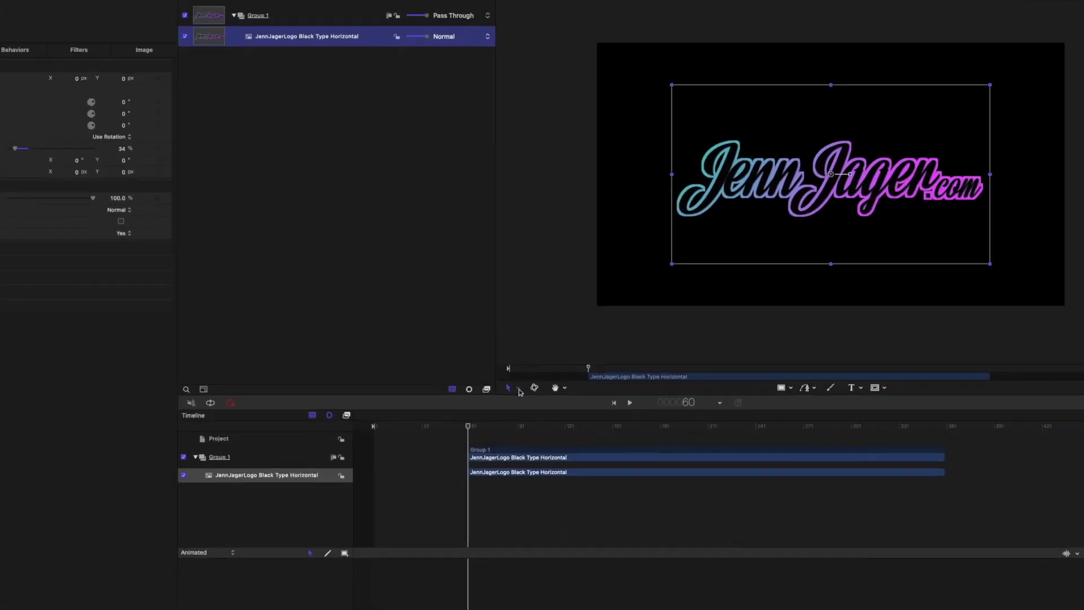
Switch from the Transform tool to the Anchor Point tool for the logo layer
left_click(520, 404)
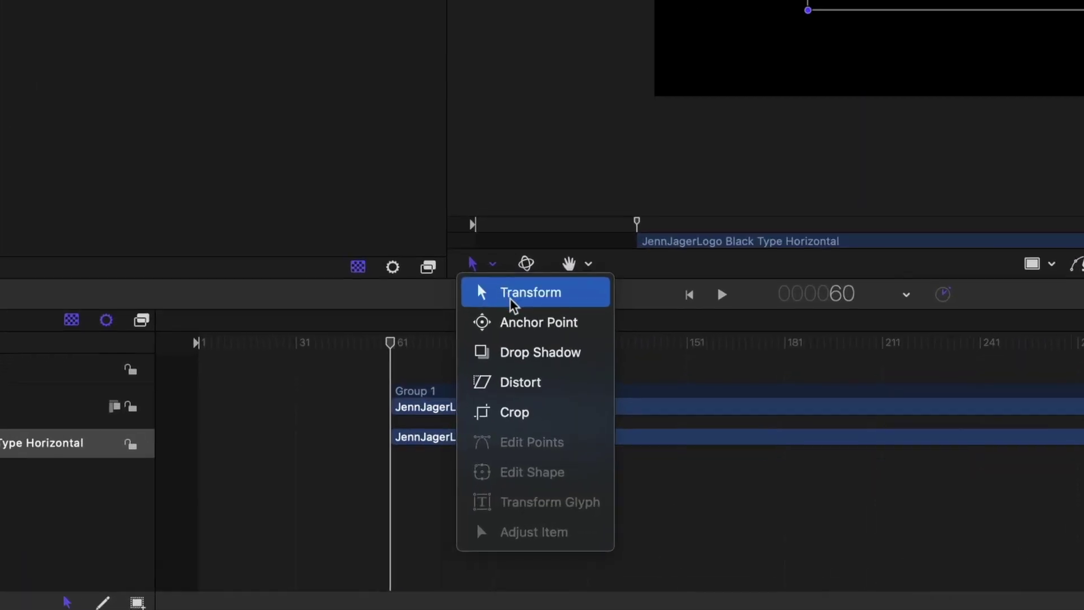
left_click(505, 291)
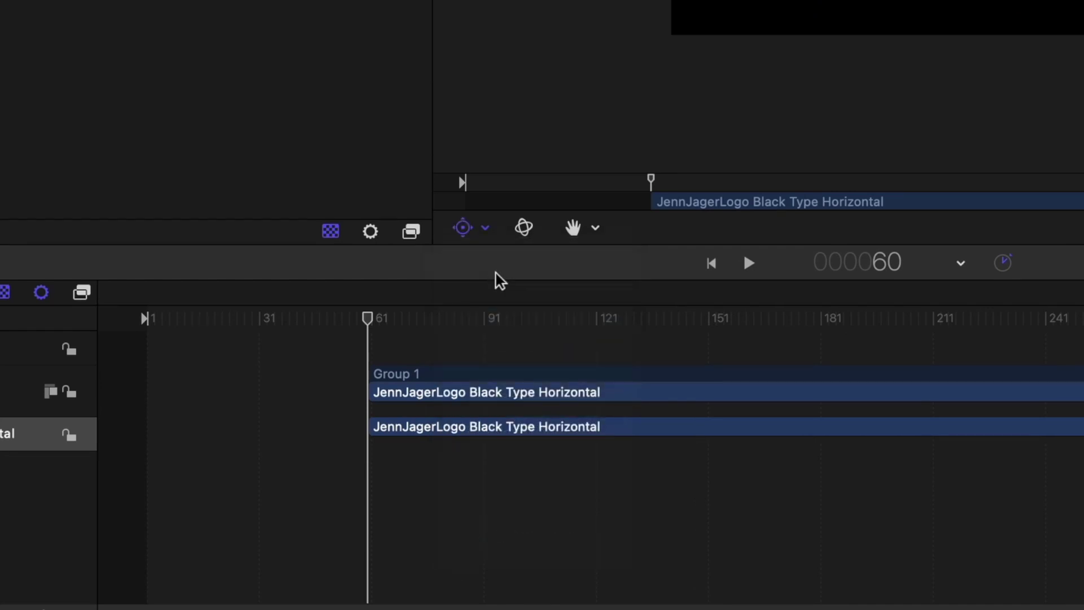
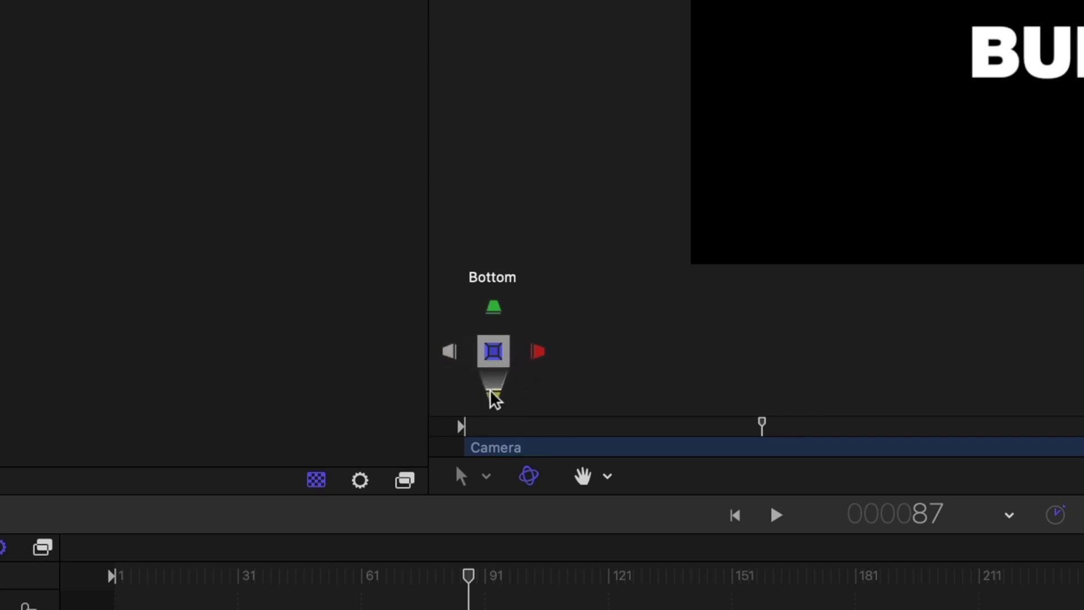
View the 3D scene from the right side and set BULLET POINT #1's Z position to 793.98 px
left_click(538, 351)
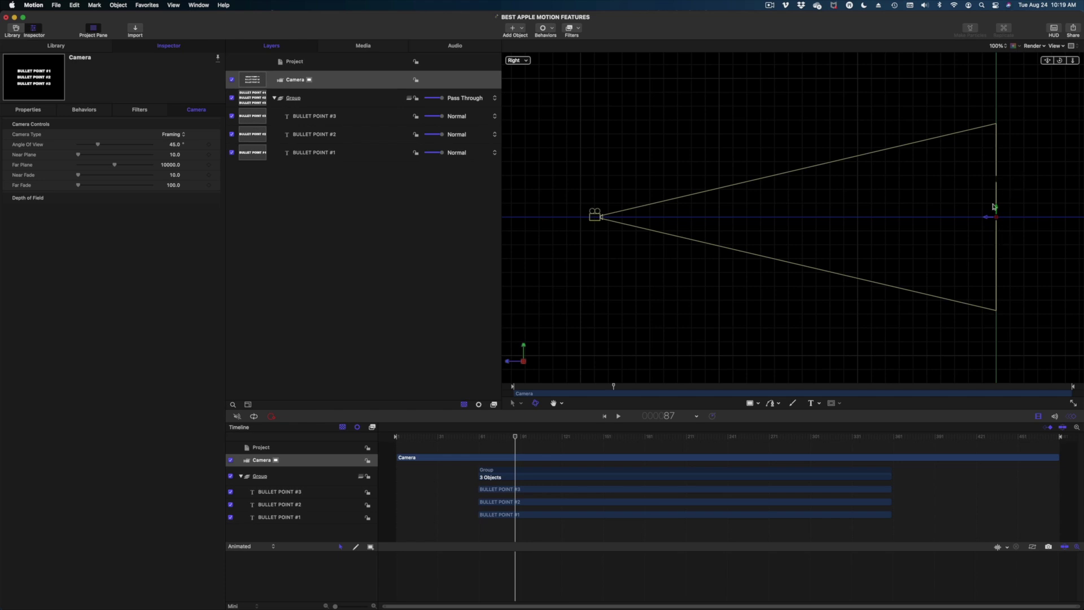
left_click(334, 153)
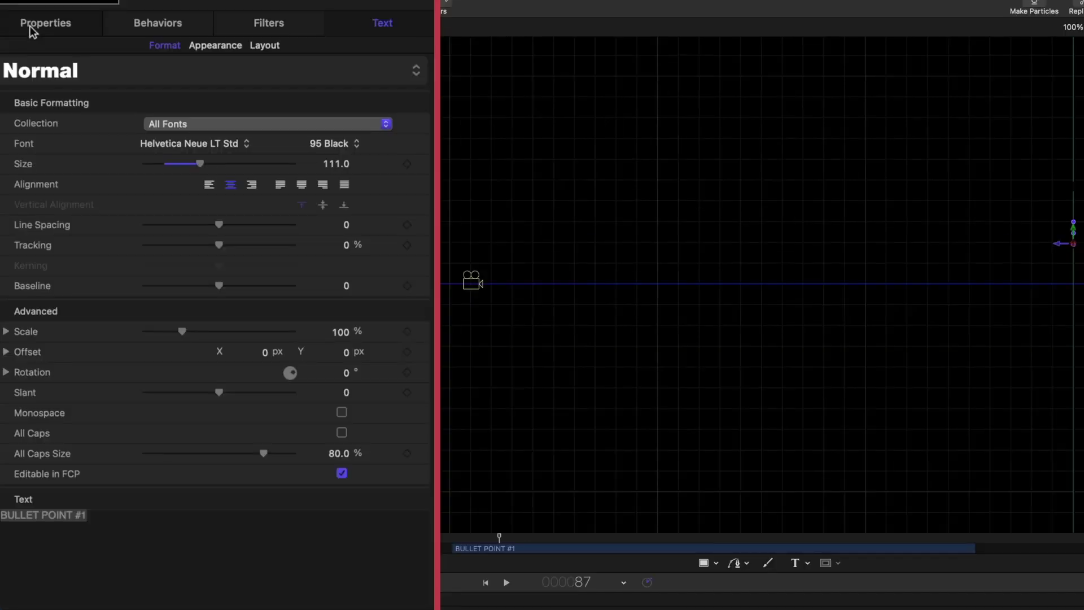
left_click(21, 112)
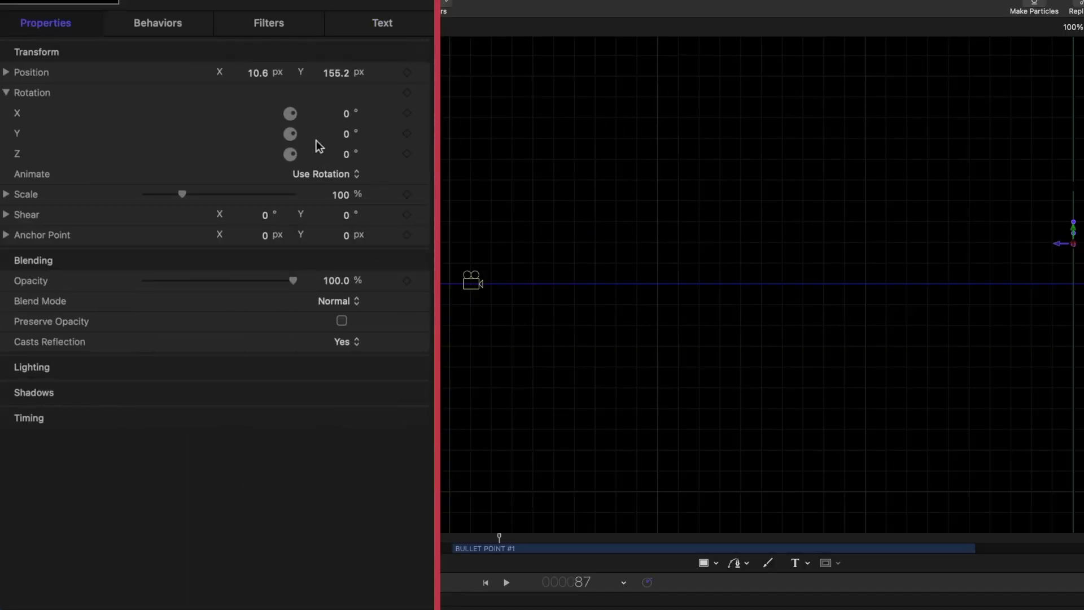
left_click(6, 73)
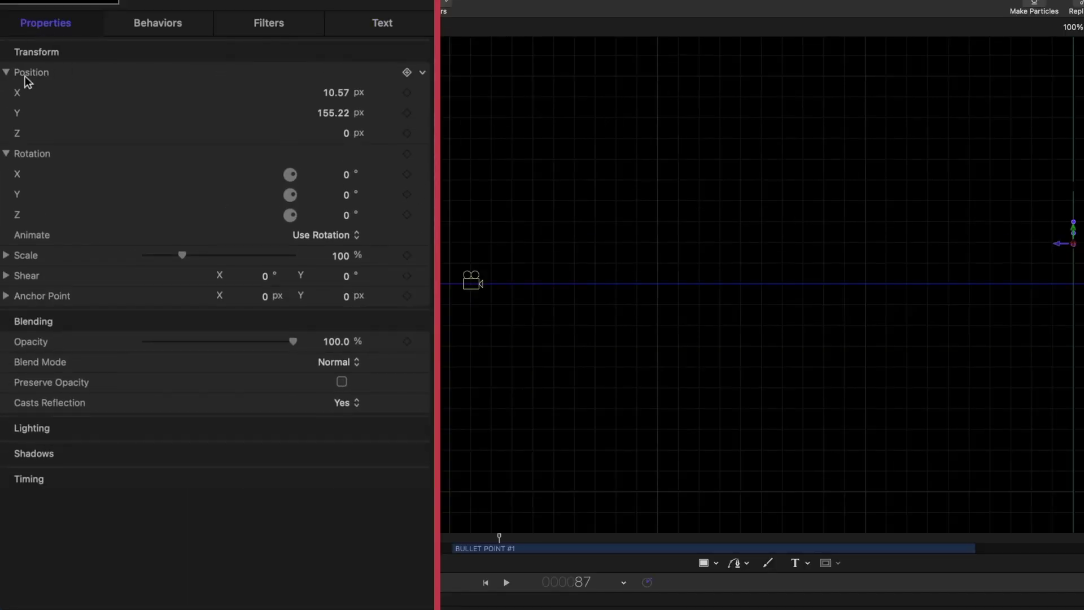
left_click_drag(347, 133, 487, 133)
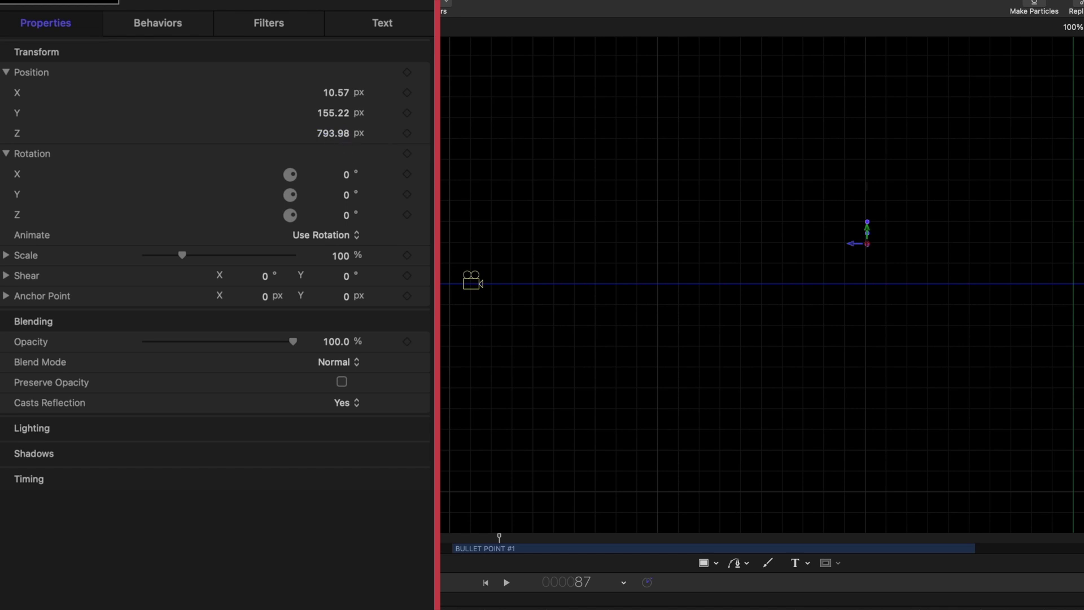
Set BULLET POINT #2's Z position to 380 px
key("Down")
left_click_drag(347, 139, 354, 139)
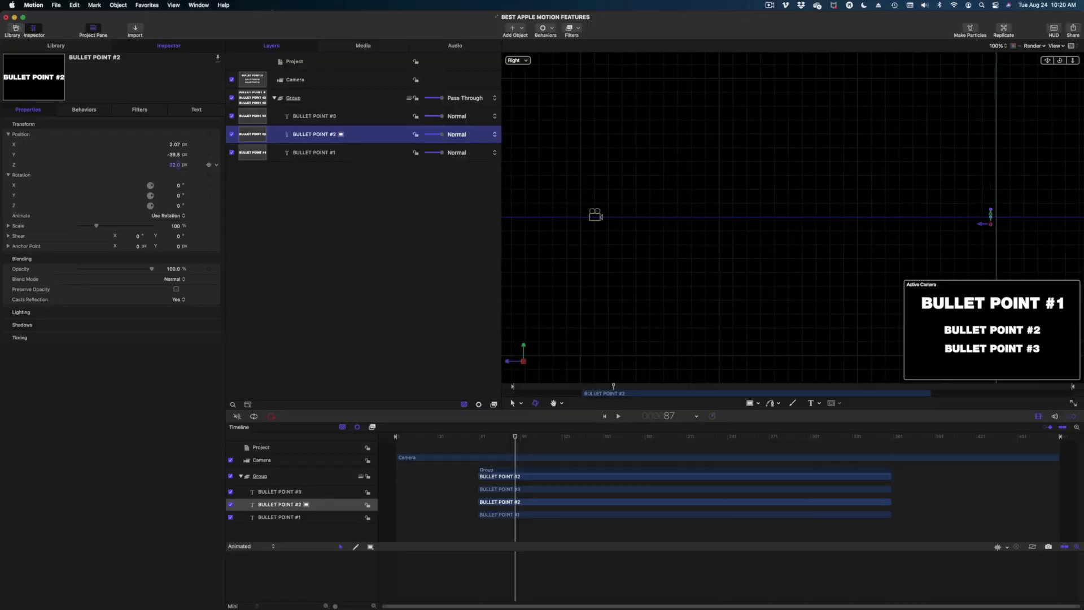
left_click_drag(173, 164, 178, 164)
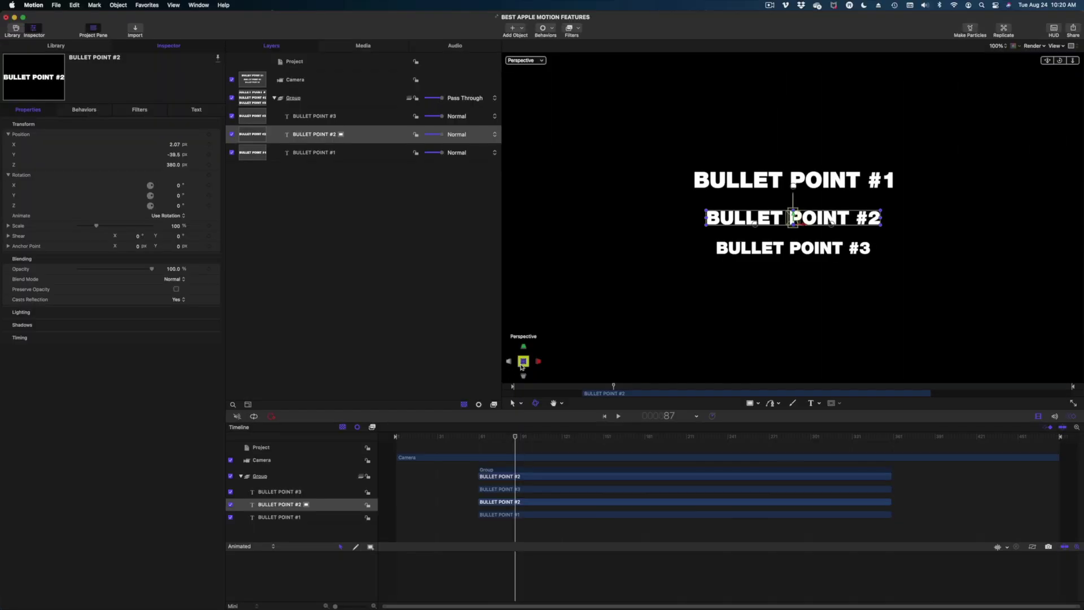
Deselect the text and return the canvas to the Active Camera view
left_click(963, 288)
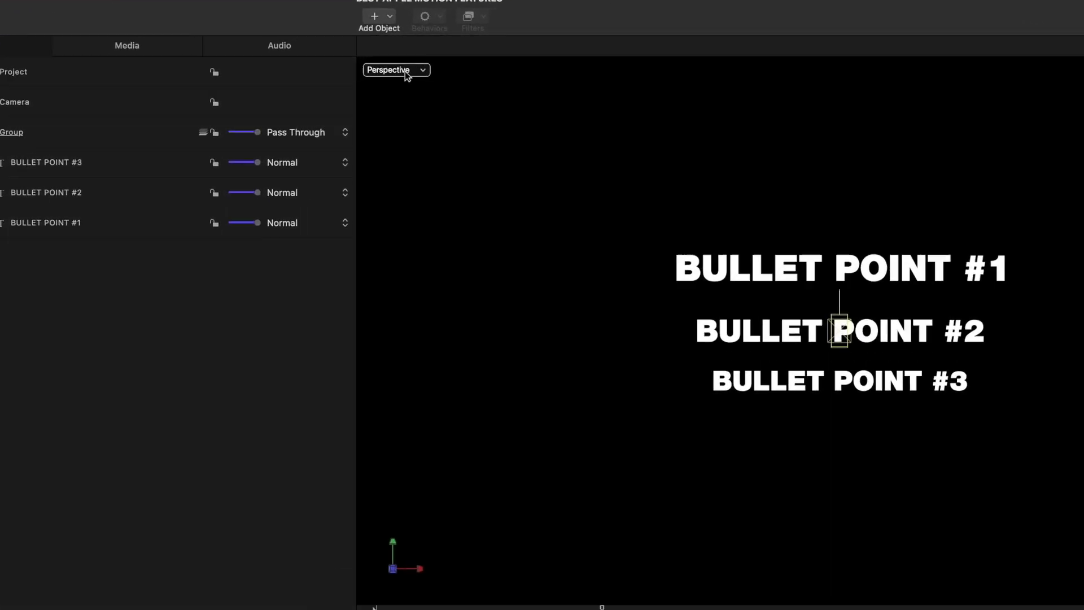
left_click(425, 70)
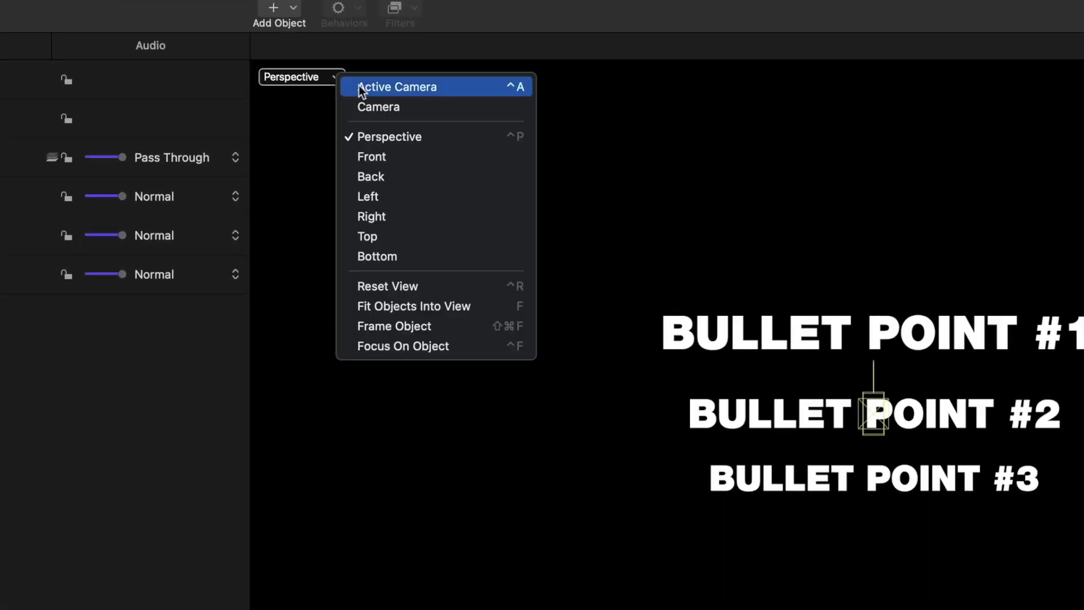
left_click(375, 86)
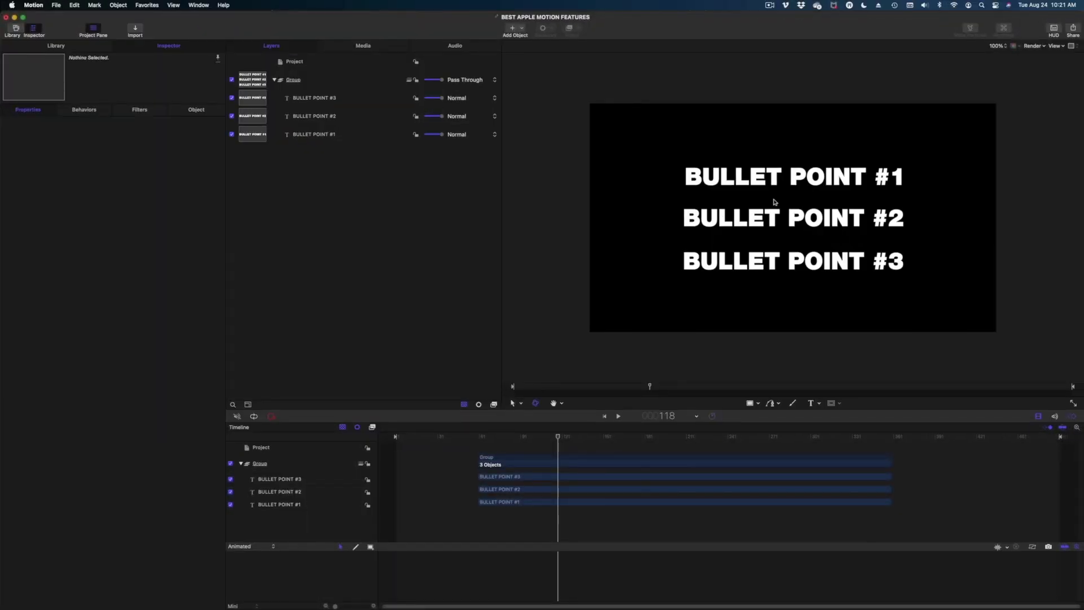
Show the Safe Zones overlay and move the three bullet point texts so they align along the inner zone's left edge
left_click(1060, 47)
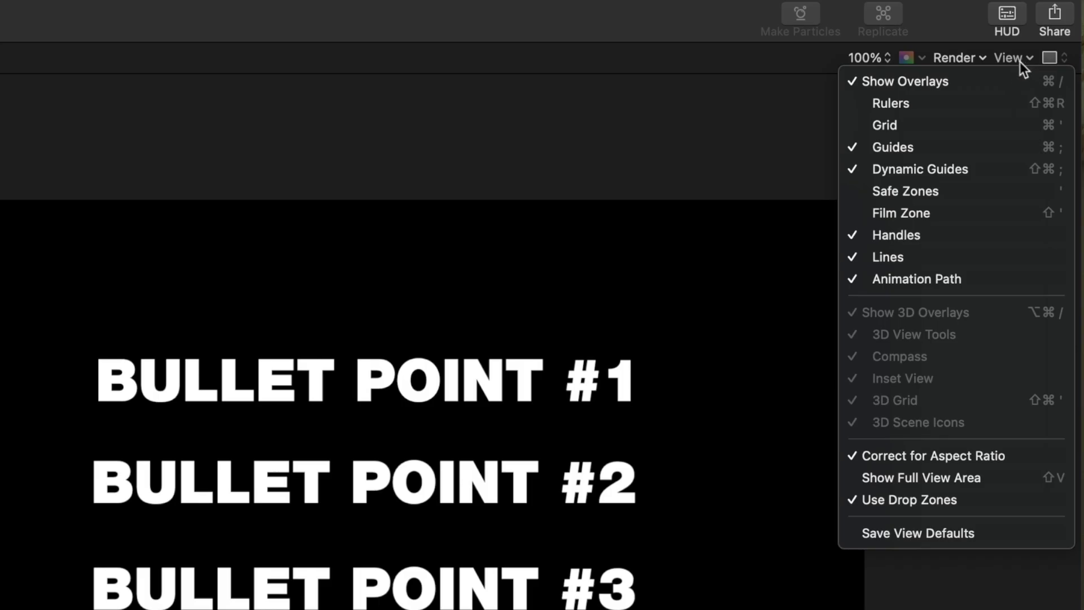
left_click(928, 195)
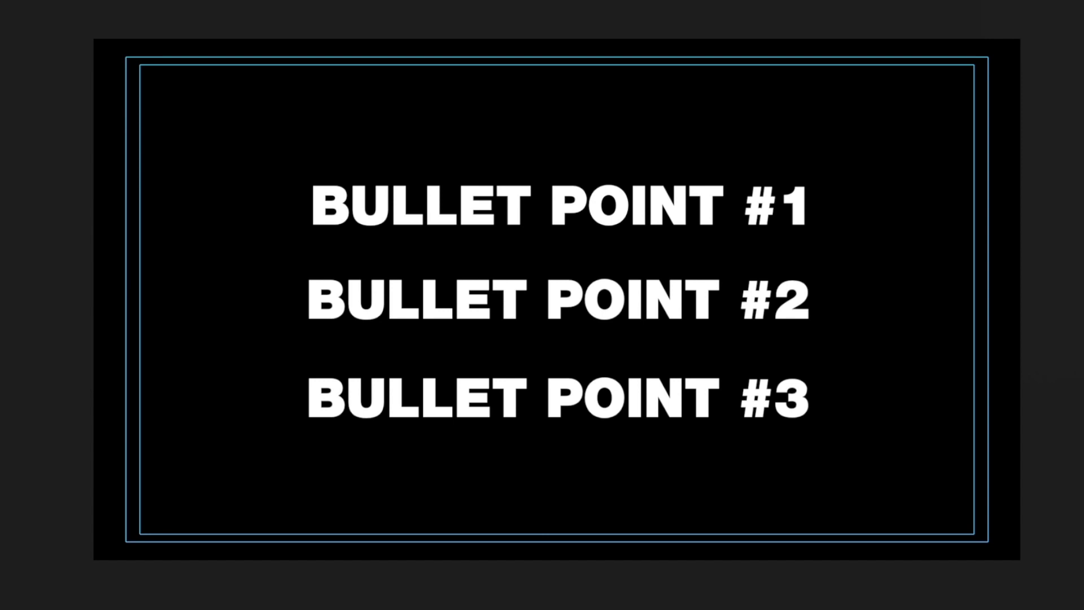
left_click(361, 206)
left_click_drag(342, 192, 210, 147)
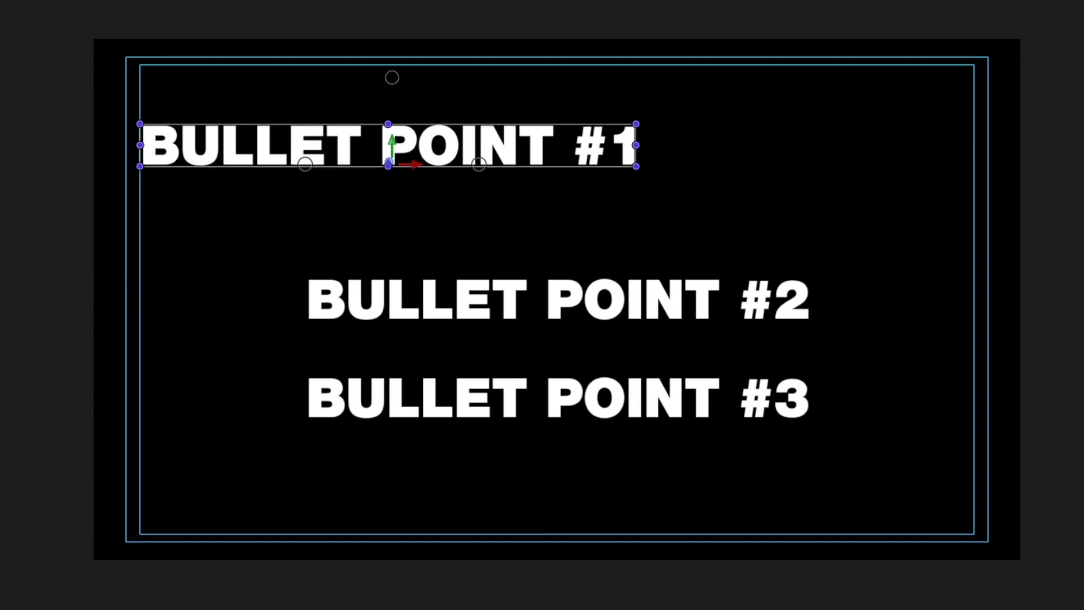
left_click(2, 247)
left_click_drag(437, 295, 271, 264)
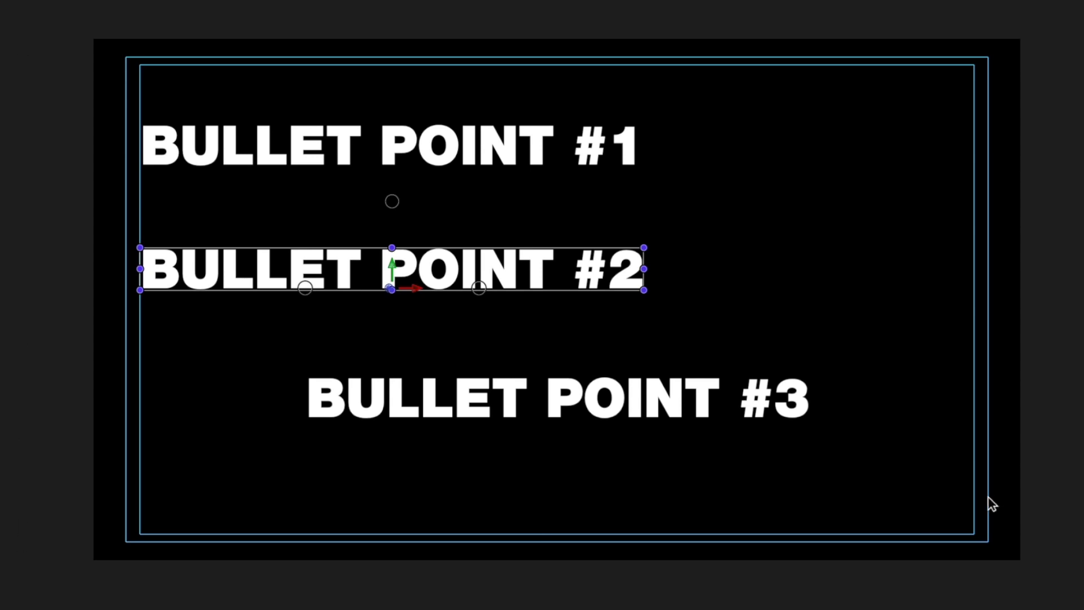
left_click_drag(709, 403, 540, 385)
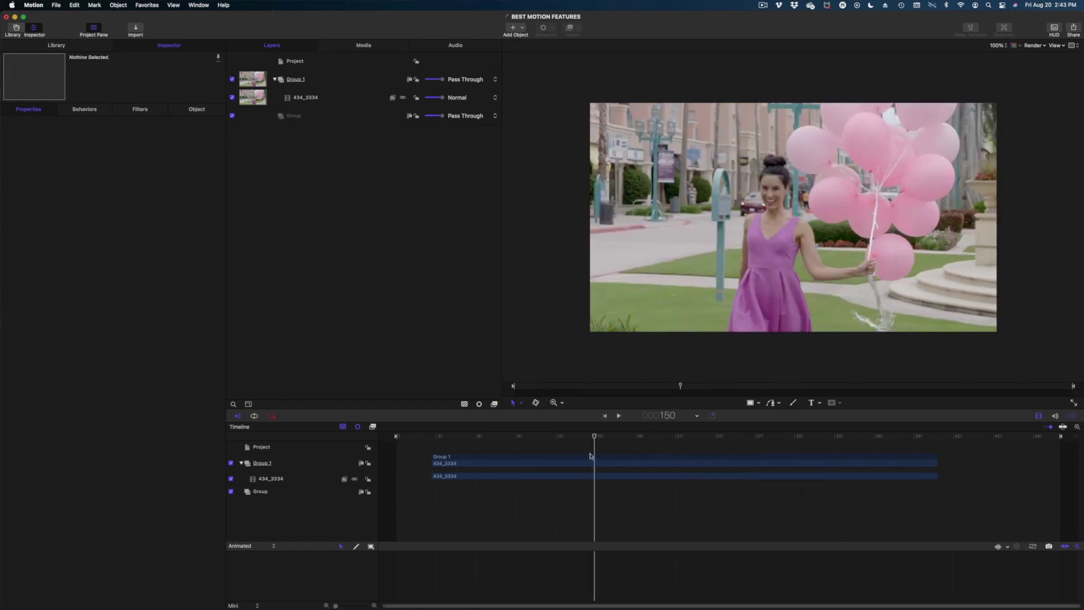
Split the 434_3334 video clip at frame 176
left_click_drag(590, 456, 617, 465)
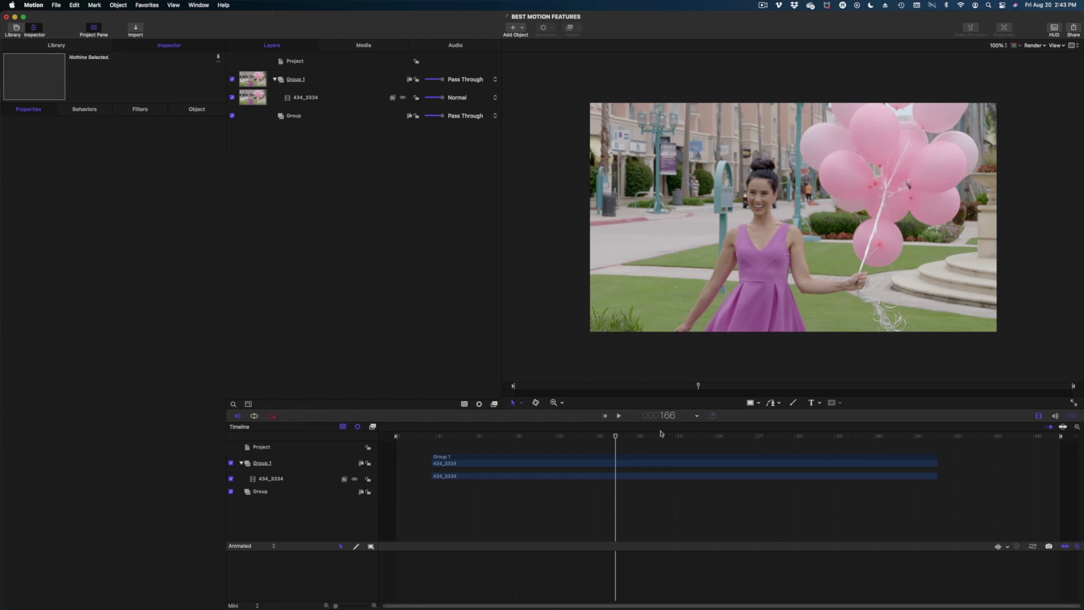
left_click_drag(671, 436, 623, 464)
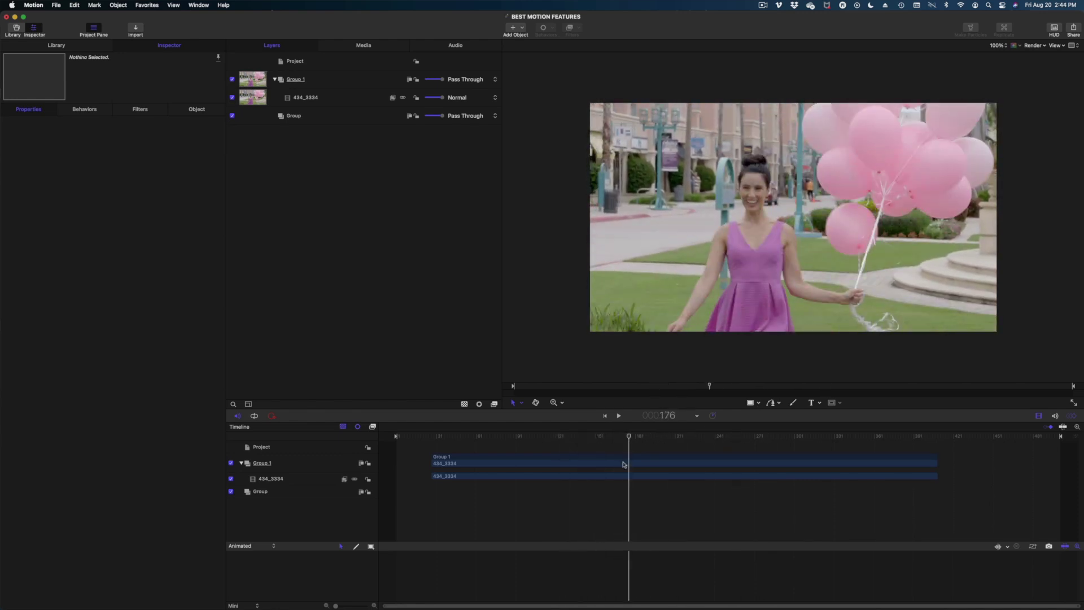
left_click(603, 477)
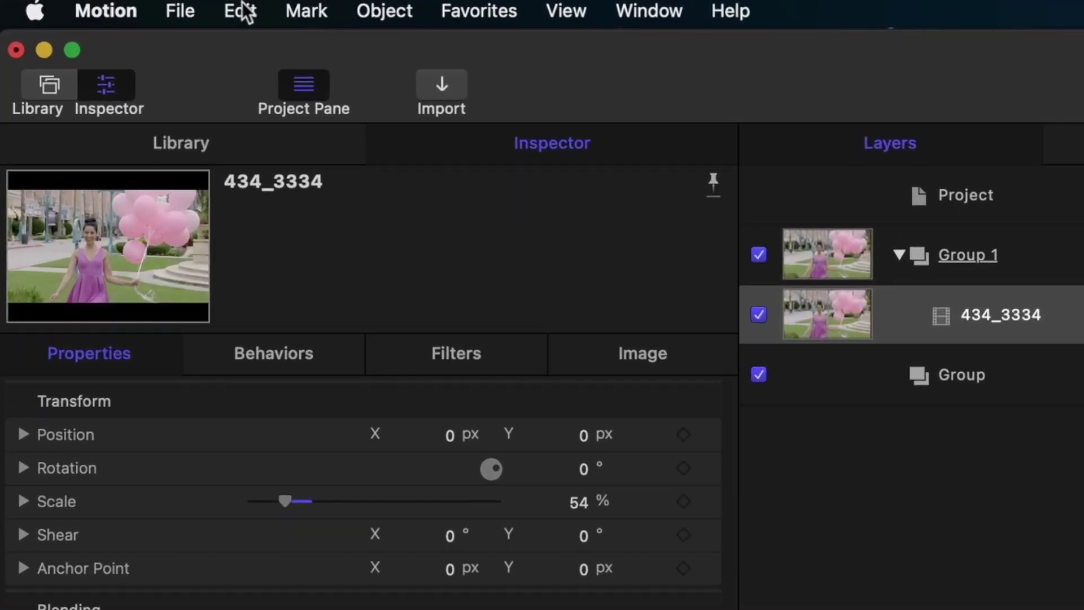
left_click(74, 5)
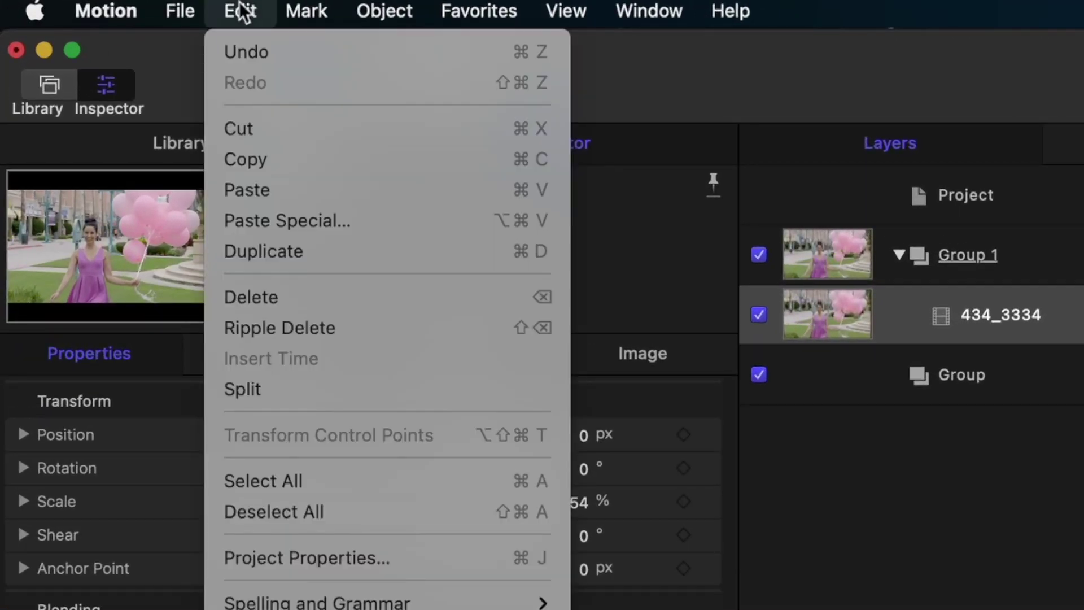
left_click(265, 396)
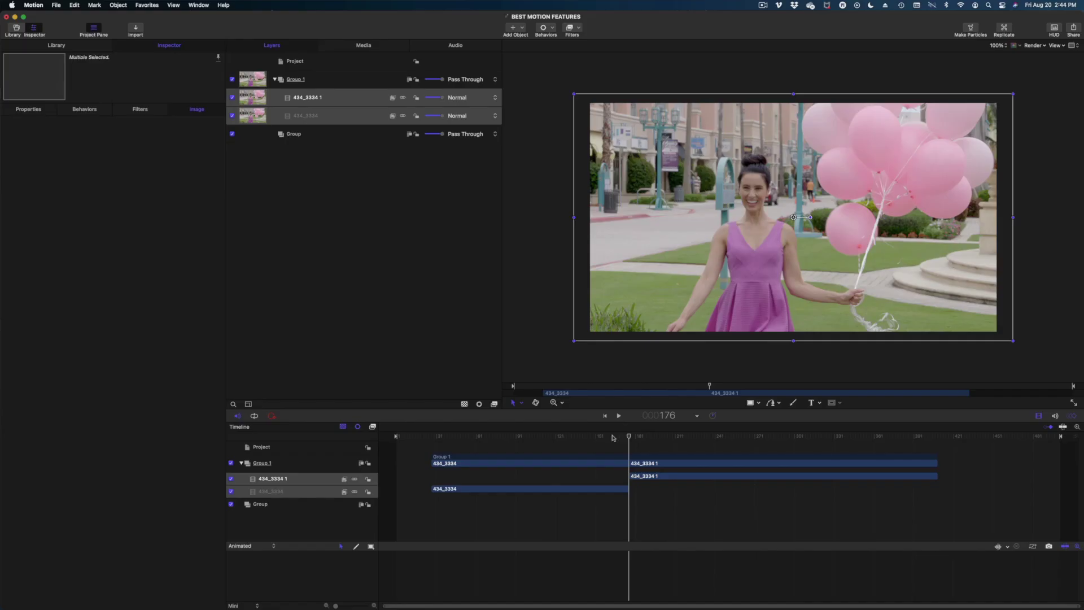
Scale only the second clip segment, 434_3334 1, to 86% and play back across the cut
left_click_drag(613, 437, 567, 424)
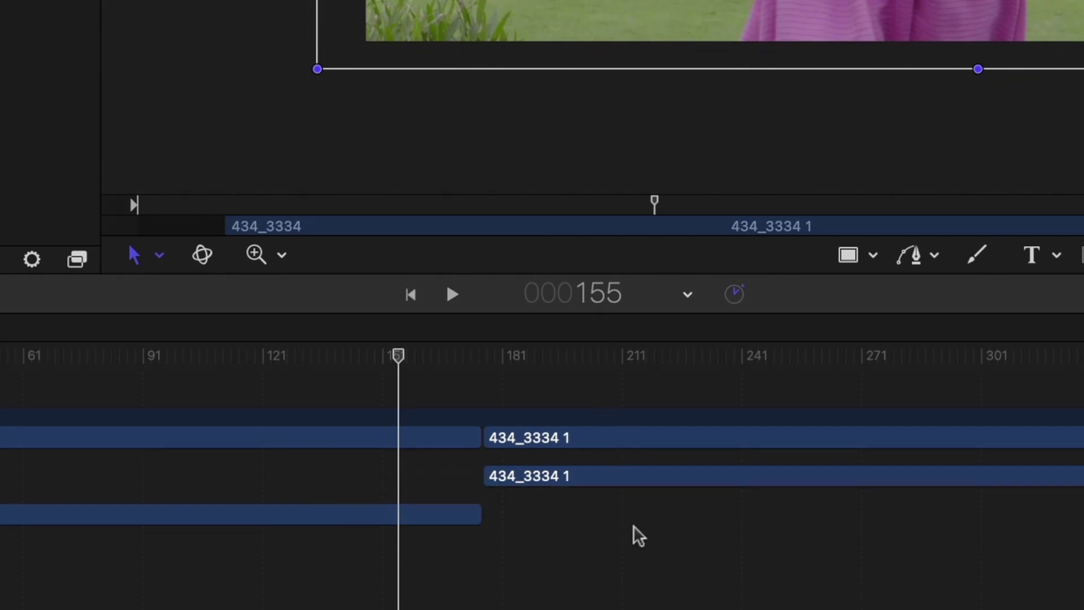
left_click(614, 535)
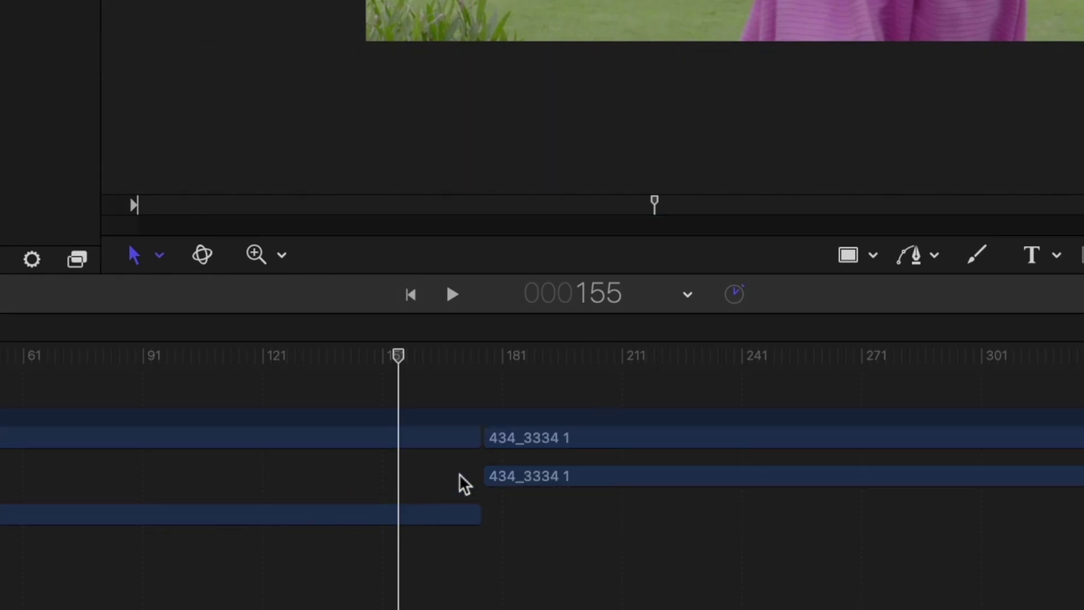
left_click(599, 476)
left_click(622, 354)
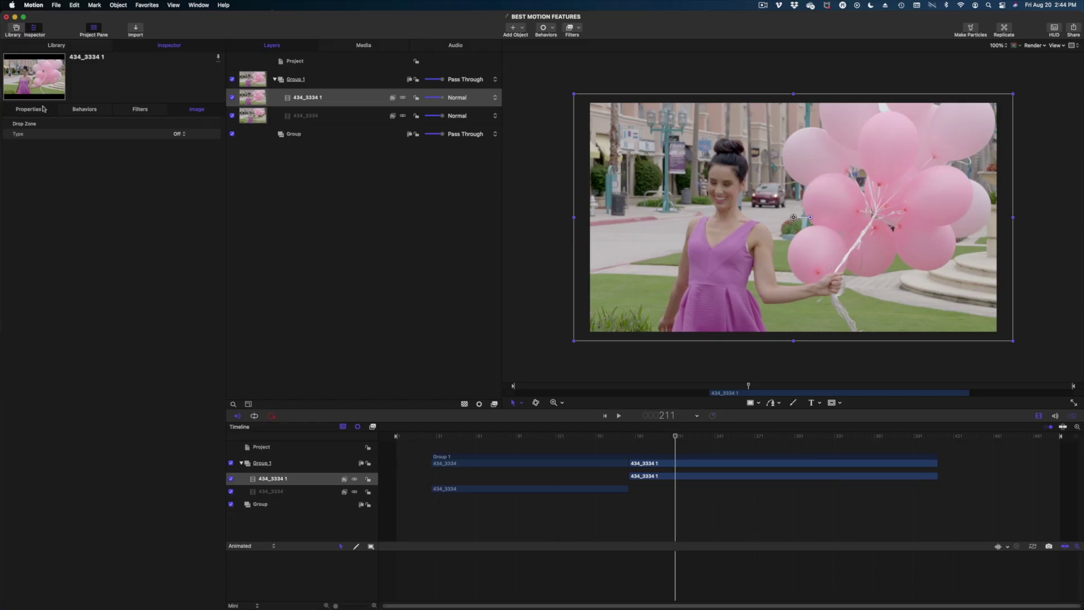
left_click(44, 109)
left_click_drag(92, 154, 93, 152)
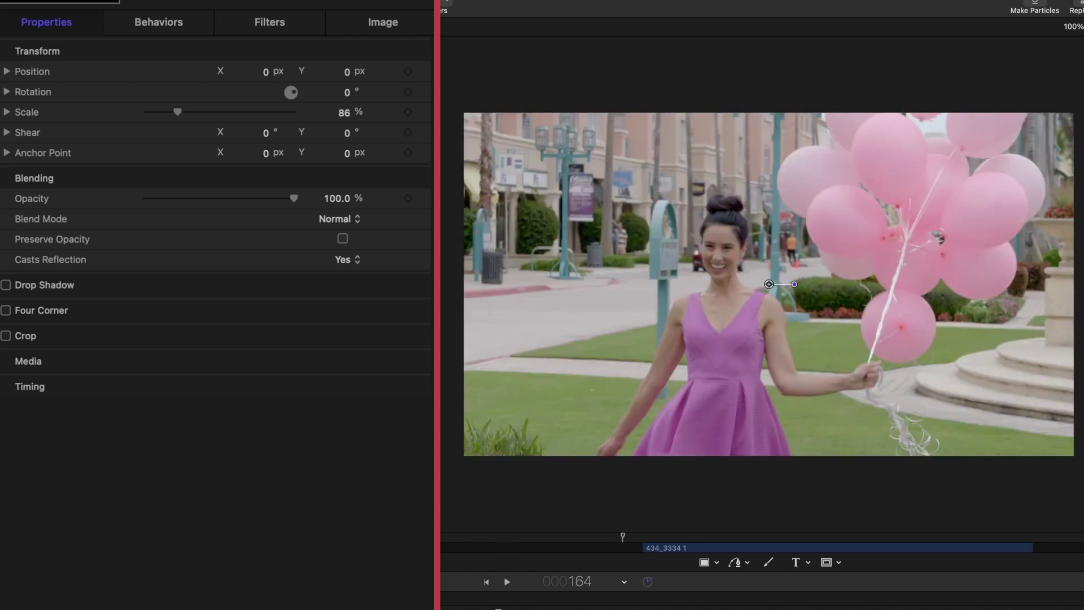
key("space")
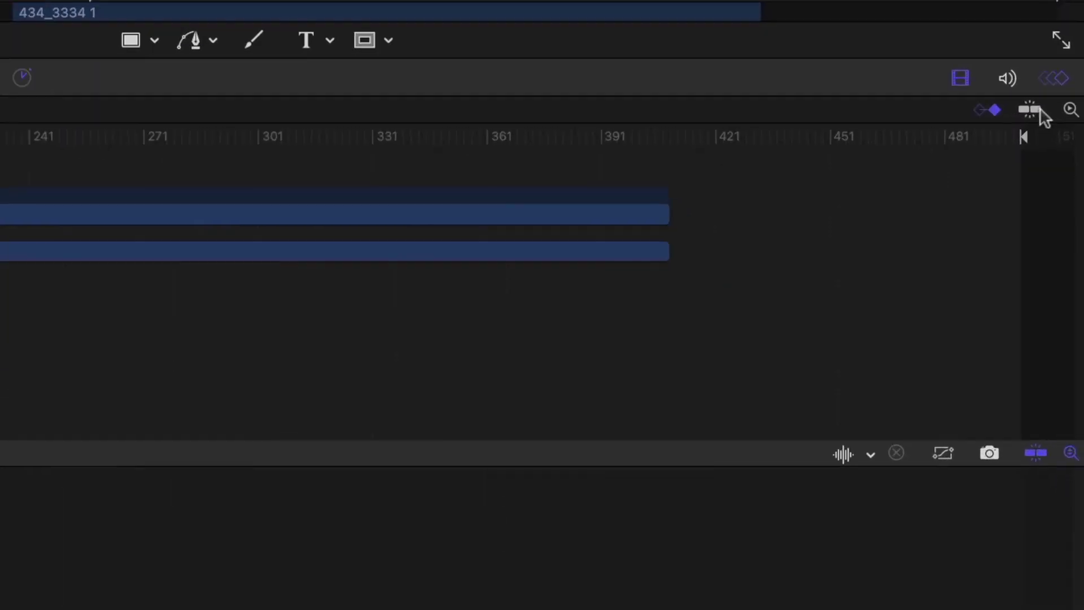
Turn on snapping in the timeline
left_click(1036, 111)
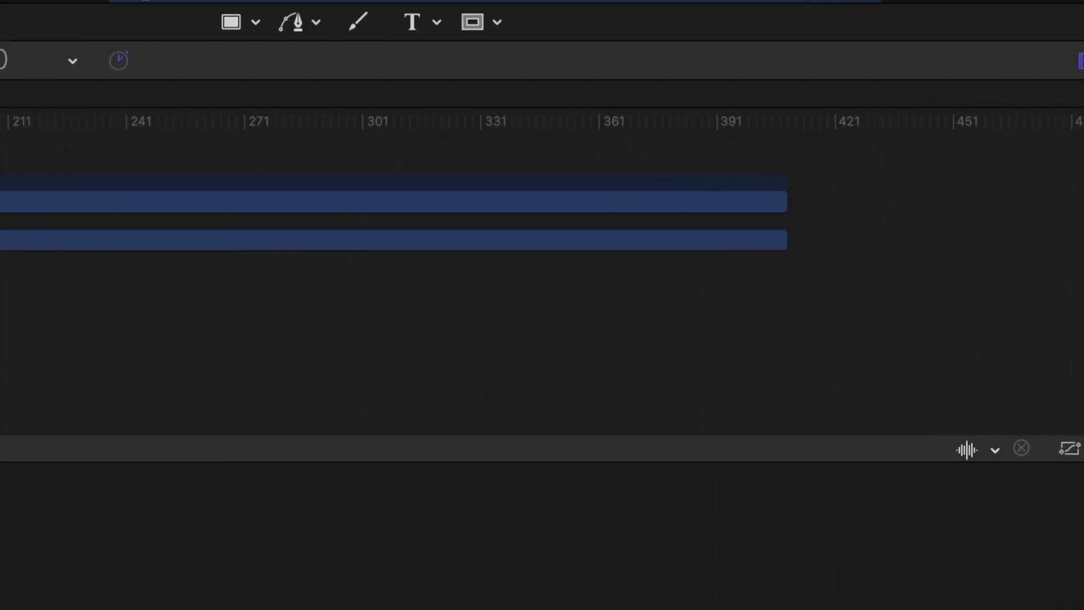
Snap the playhead to the cut at frame 176, then shift the 434_3334 clip earlier and snap its end back to the playhead
left_click_drag(259, 121, 576, 144)
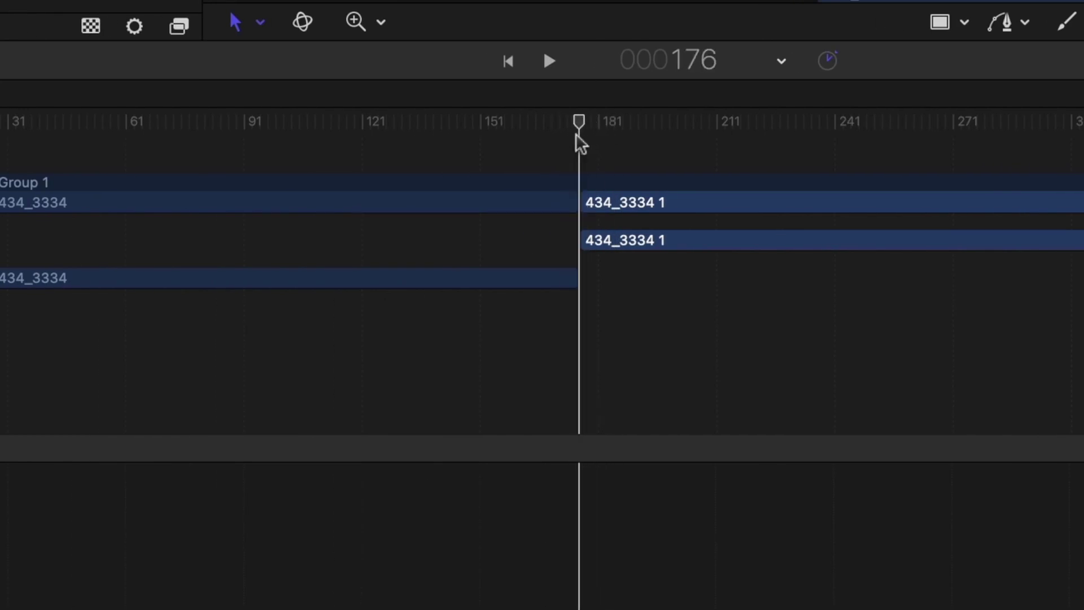
mouse_move(631, 243)
left_mouse_down()
mouse_move(686, 243)
mouse_move(623, 242)
left_mouse_up()
left_click_drag(525, 277, 488, 289)
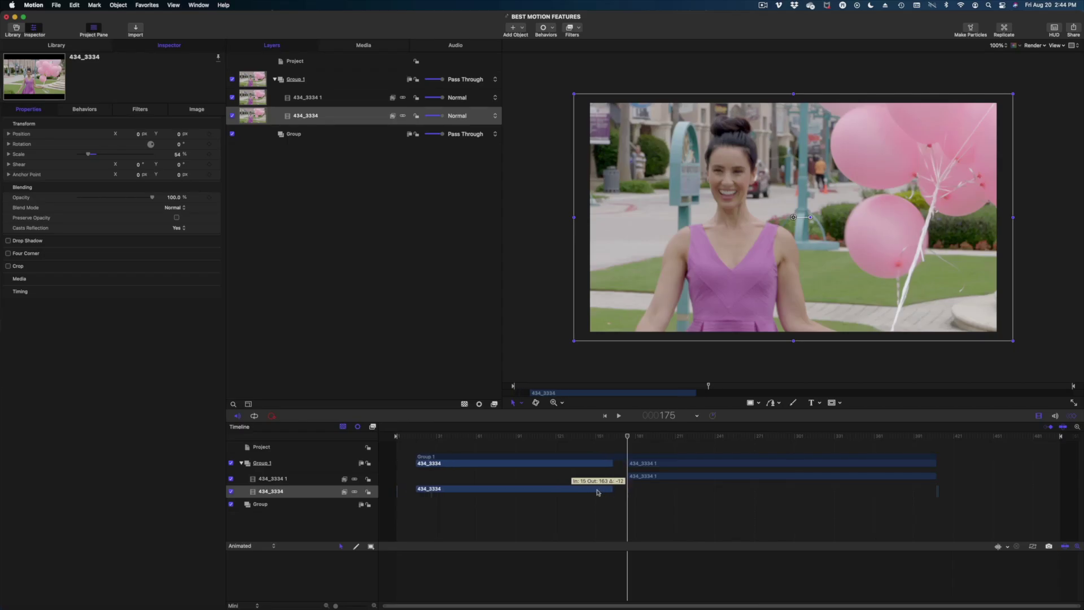
left_click_drag(598, 492, 624, 492)
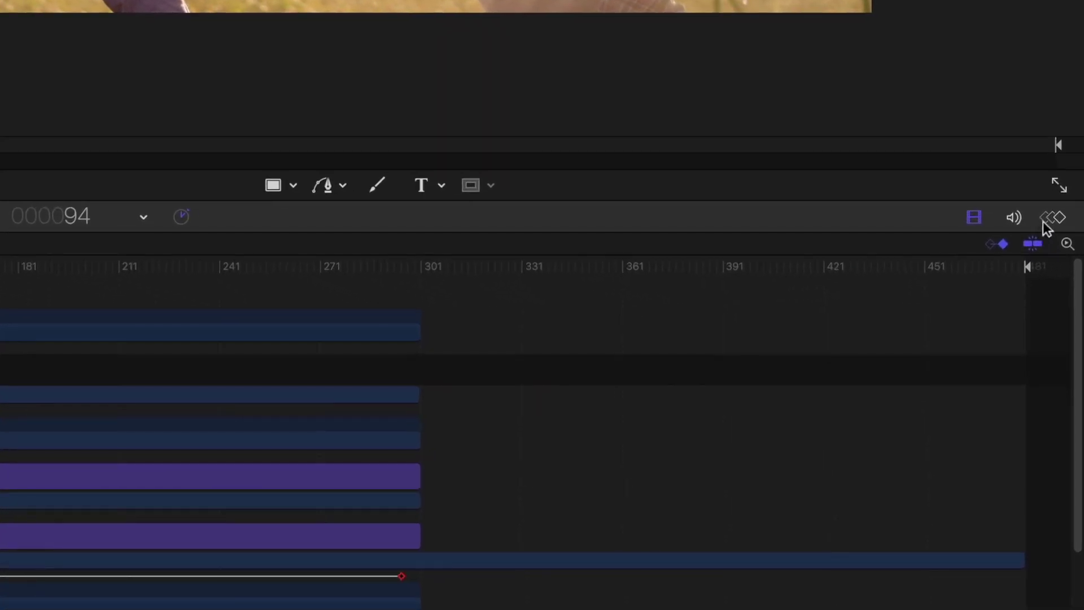
Display the keyframe curves of the PINWHEEL CUTOUT layer and scrub the animation to frame 280
left_click(1054, 221)
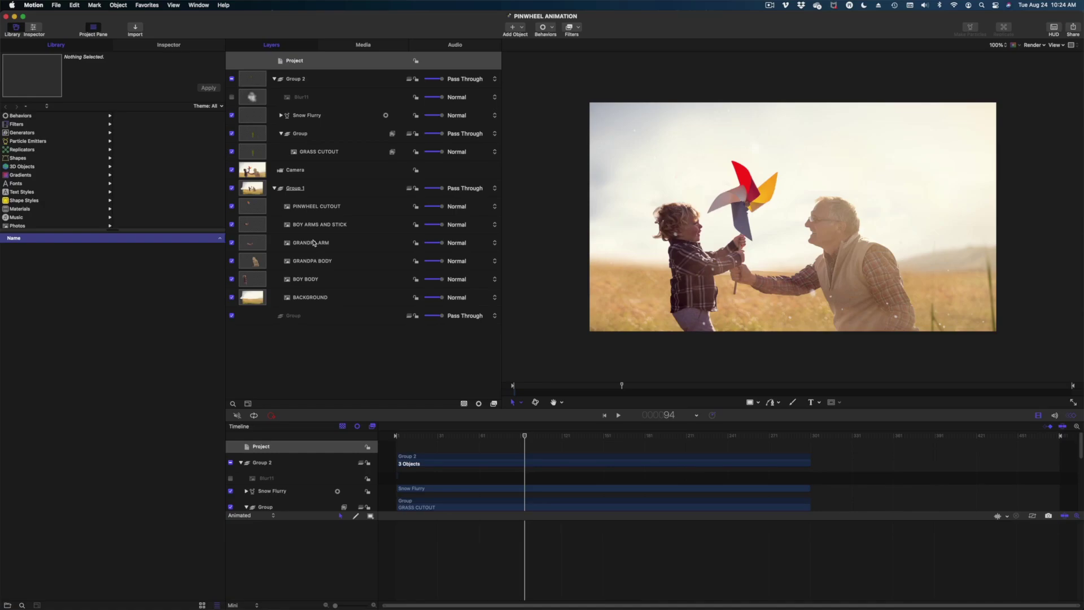
left_click(332, 207)
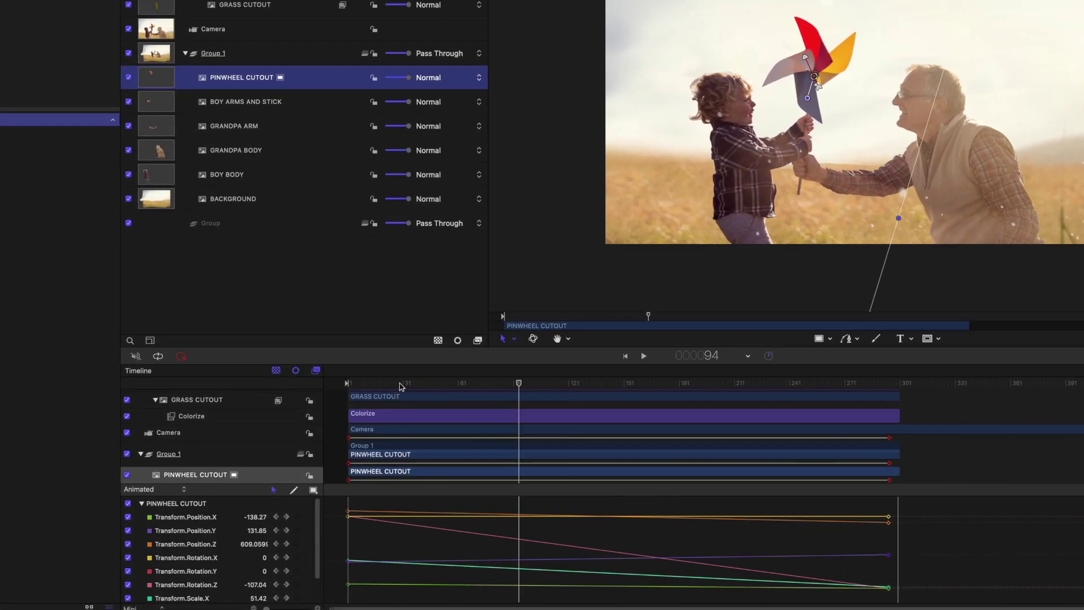
left_click_drag(438, 436, 400, 448)
left_click_drag(303, 347, 953, 353)
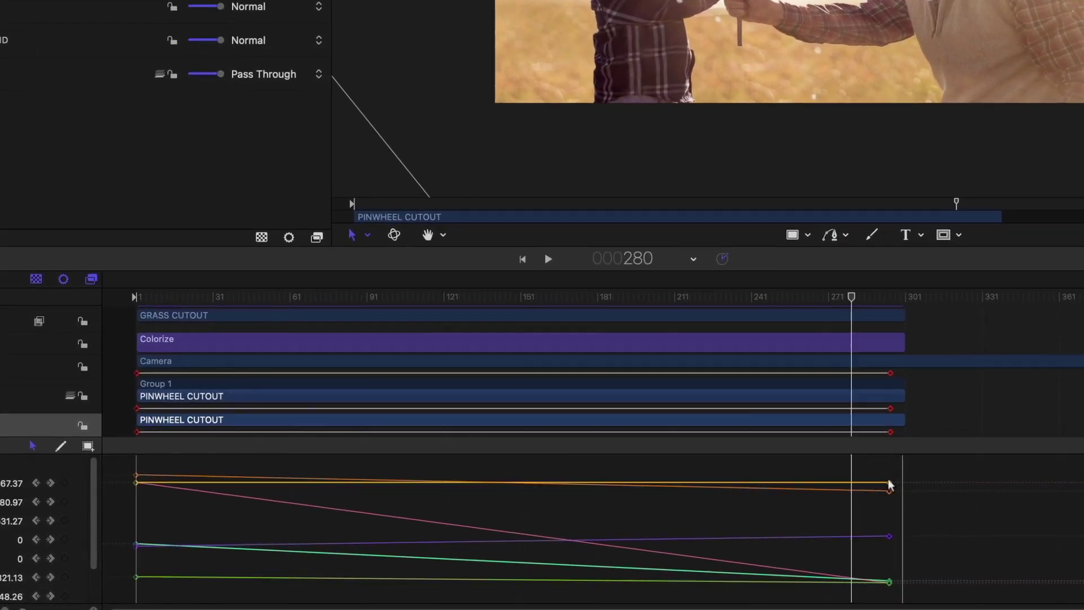
Change the last keyframe on the PINWHEEL CUTOUT's flat rotation curve to Bezier interpolation and pull out its handle, bending and then levelling the curve
right_click(983, 496)
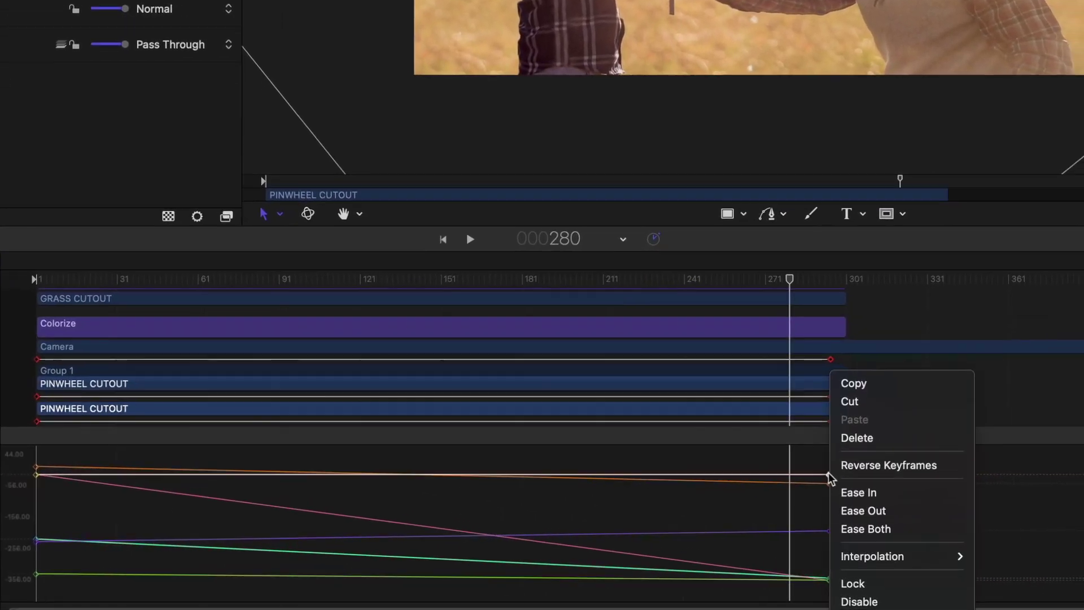
mouse_move(852, 558)
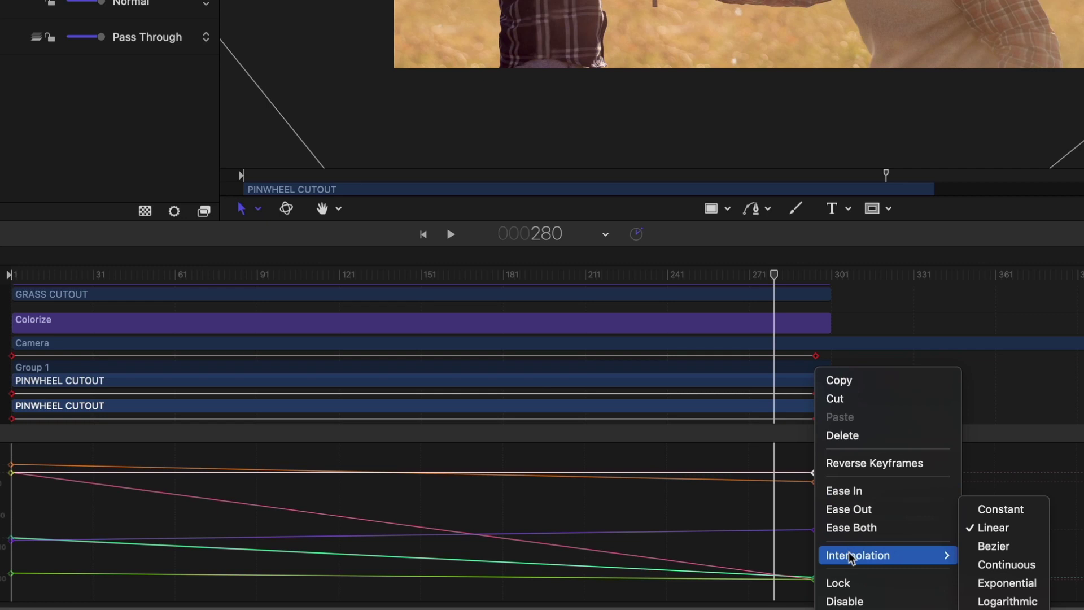
left_click(1015, 549)
left_click_drag(546, 473, 602, 513)
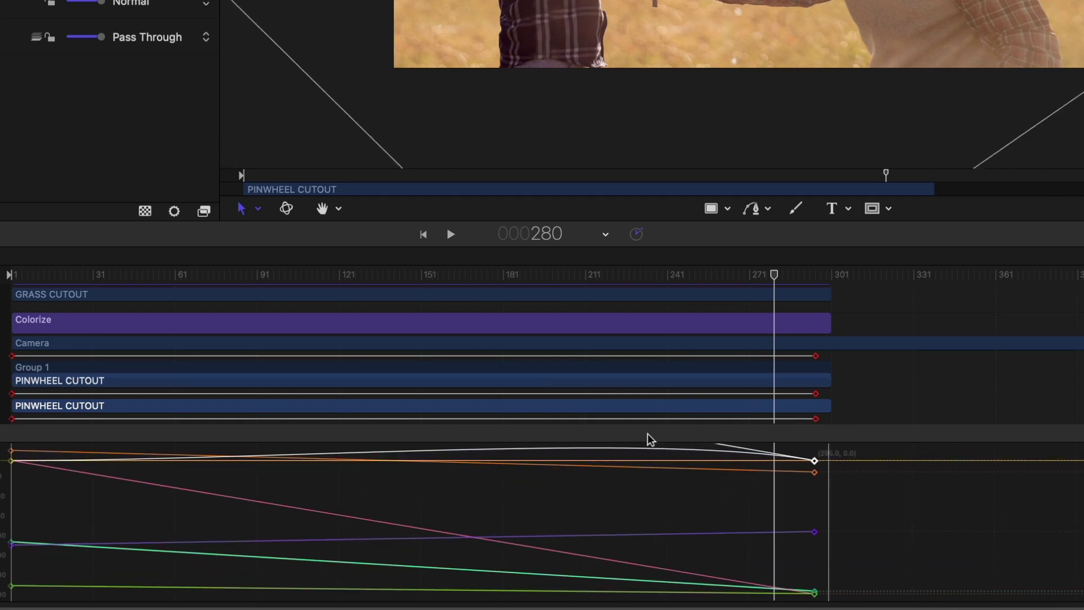
left_click_drag(633, 446, 598, 460)
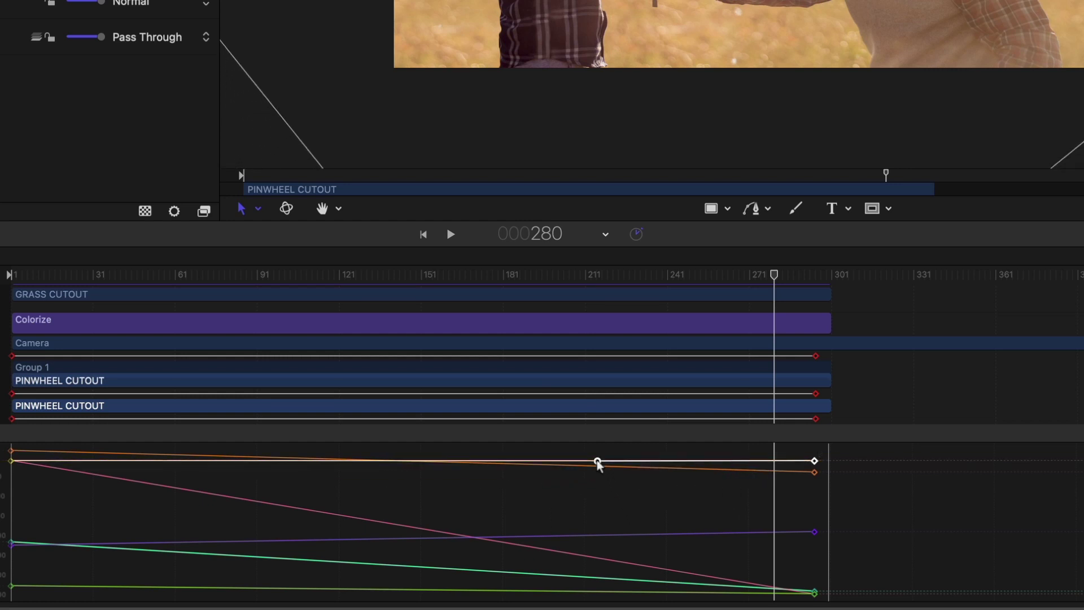